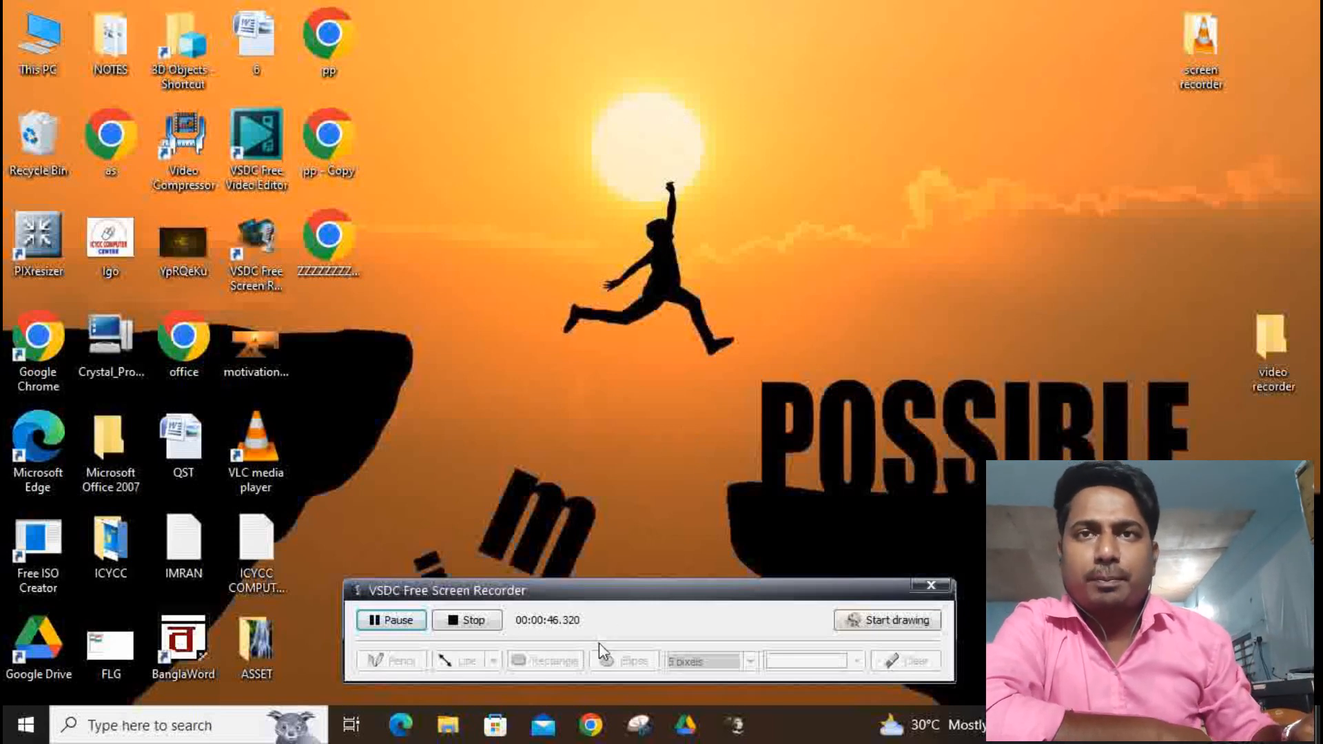
- Open WordPad with a blank document and shift the screen recorder window off the main writing area
{"action": "left_click_drag", "start_coordinate": [576, 597], "coordinate": [640, 512]}
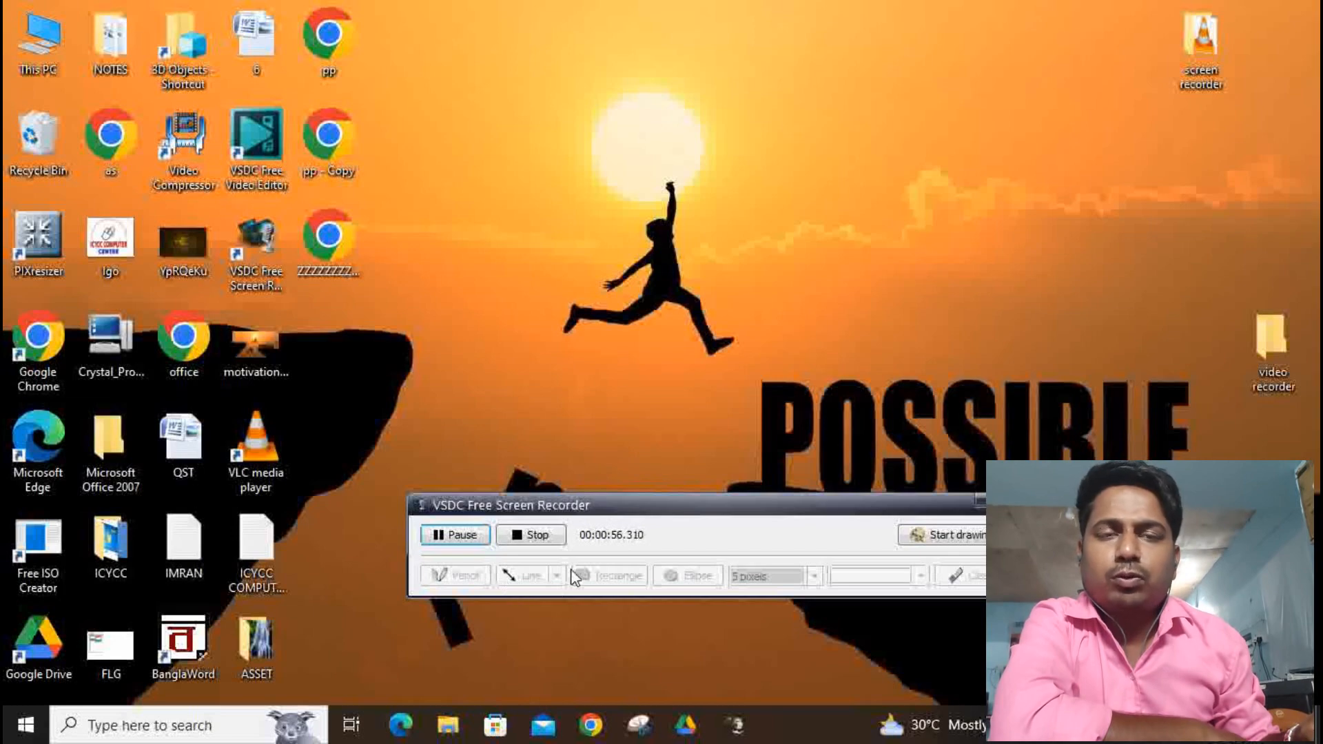
{"action": "left_click", "coordinate": [26, 725]}
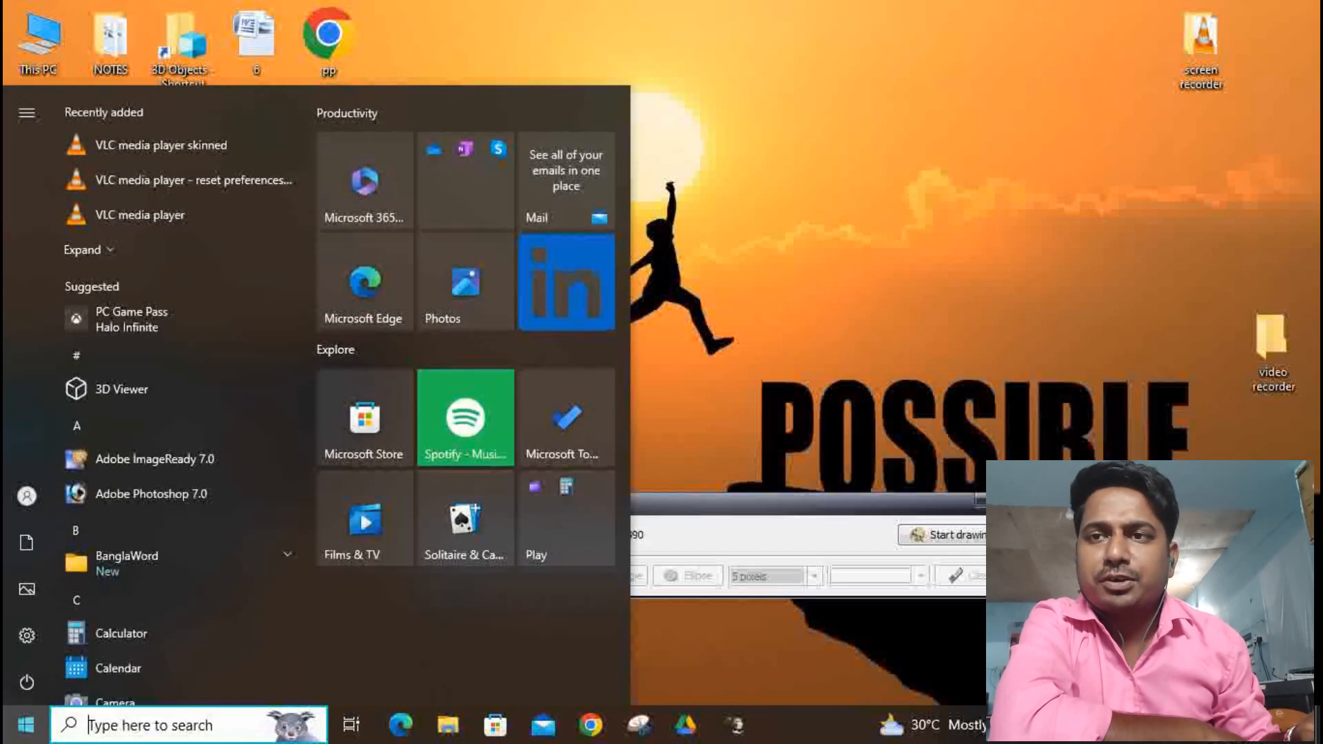
{"action": "type", "text": "WORD"}
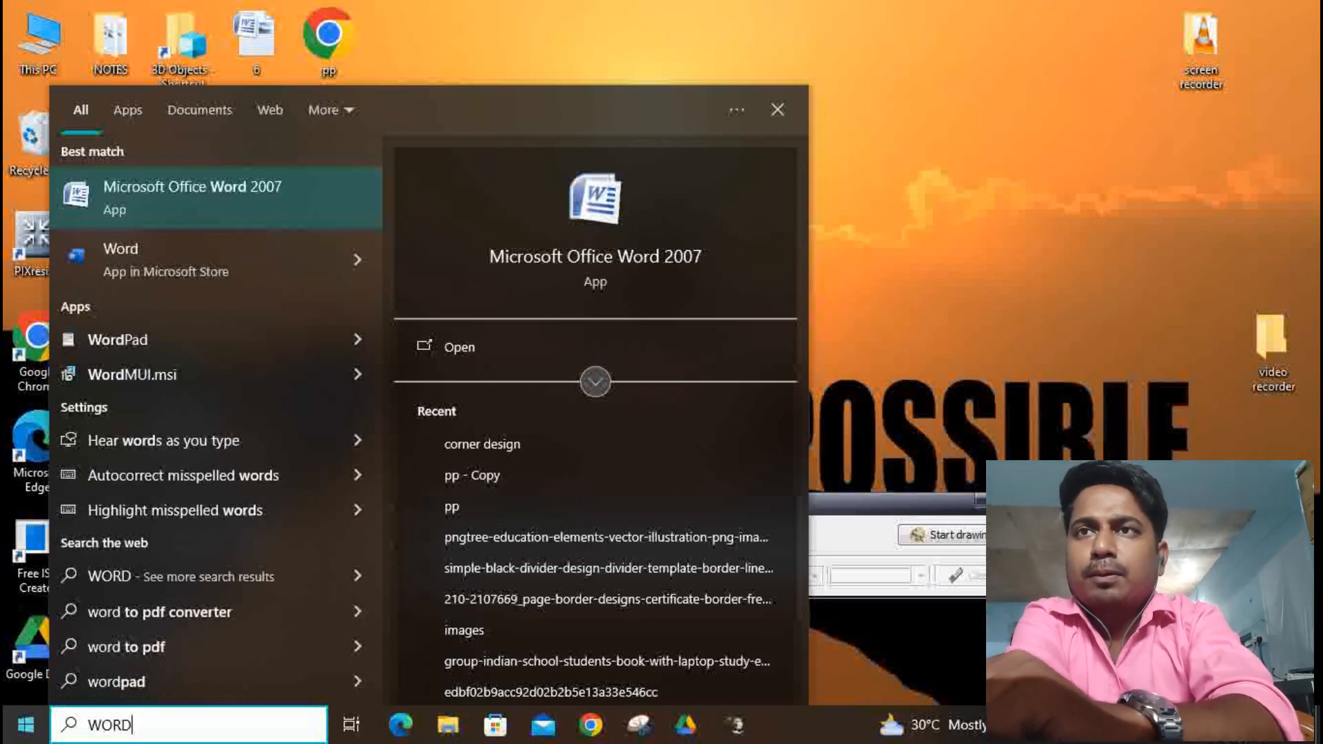
{"action": "type", "text": "PAD"}
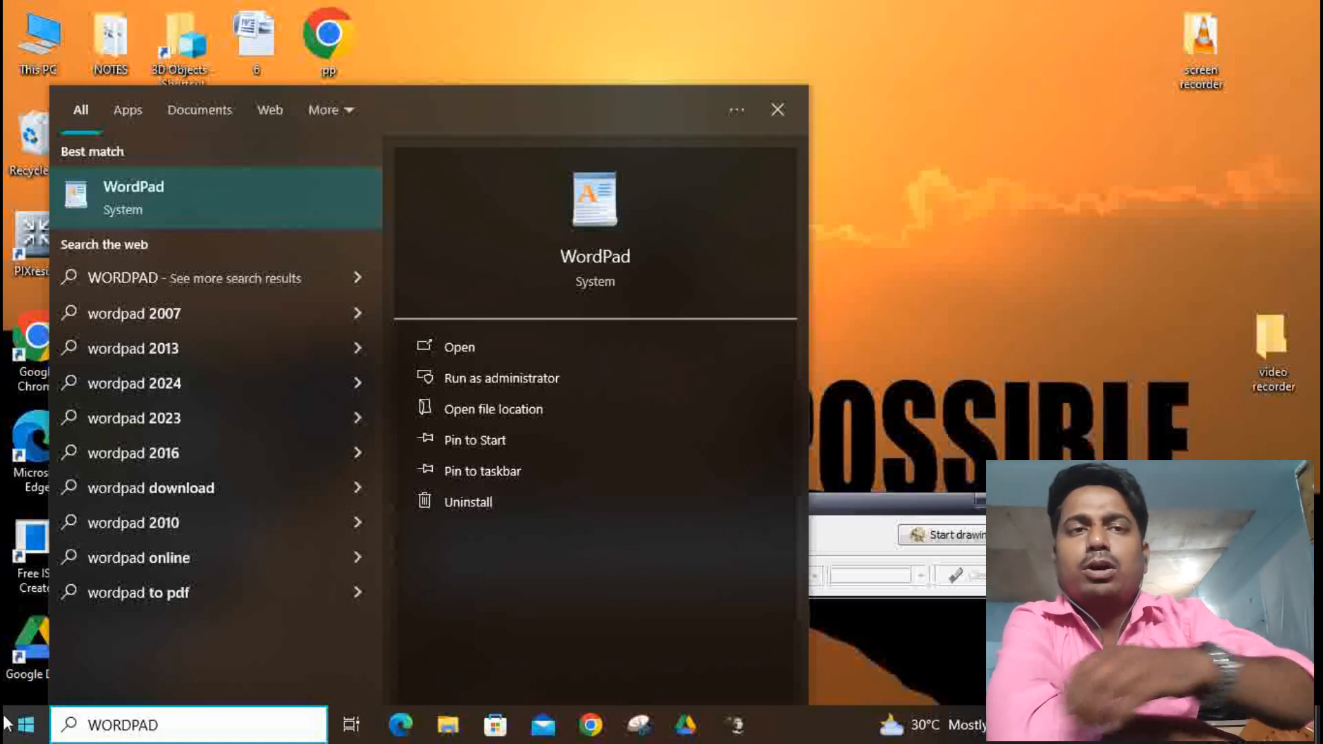
{"action": "left_click", "coordinate": [182, 196]}
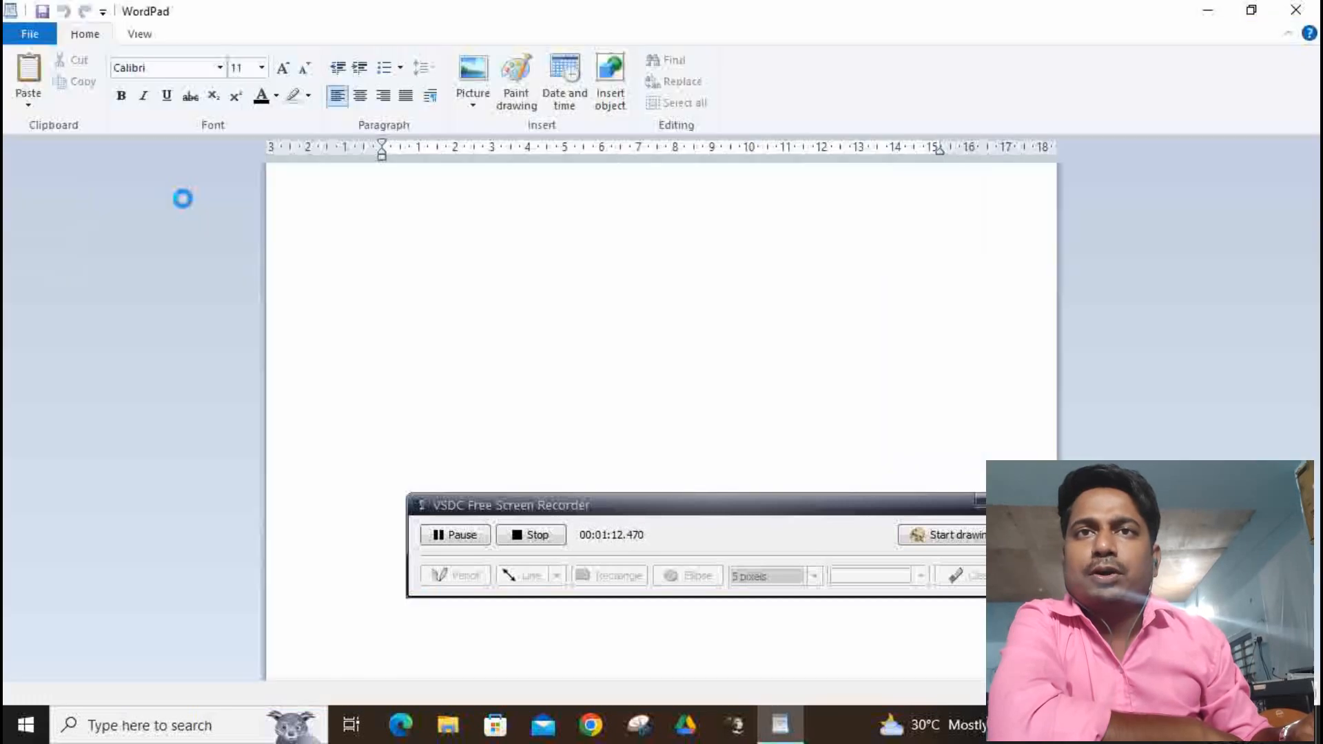
{"action": "left_click", "coordinate": [672, 505]}
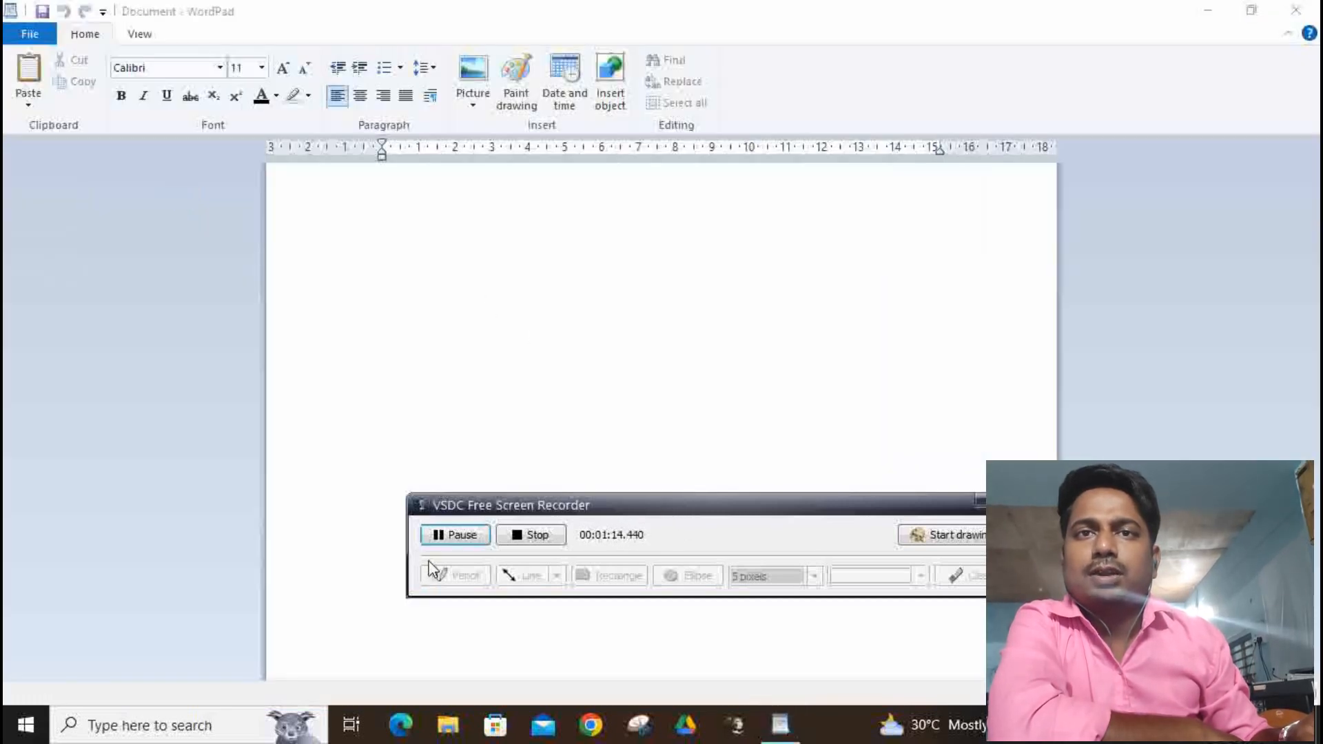
{"action": "left_click_drag", "start_coordinate": [618, 509], "coordinate": [241, 584]}
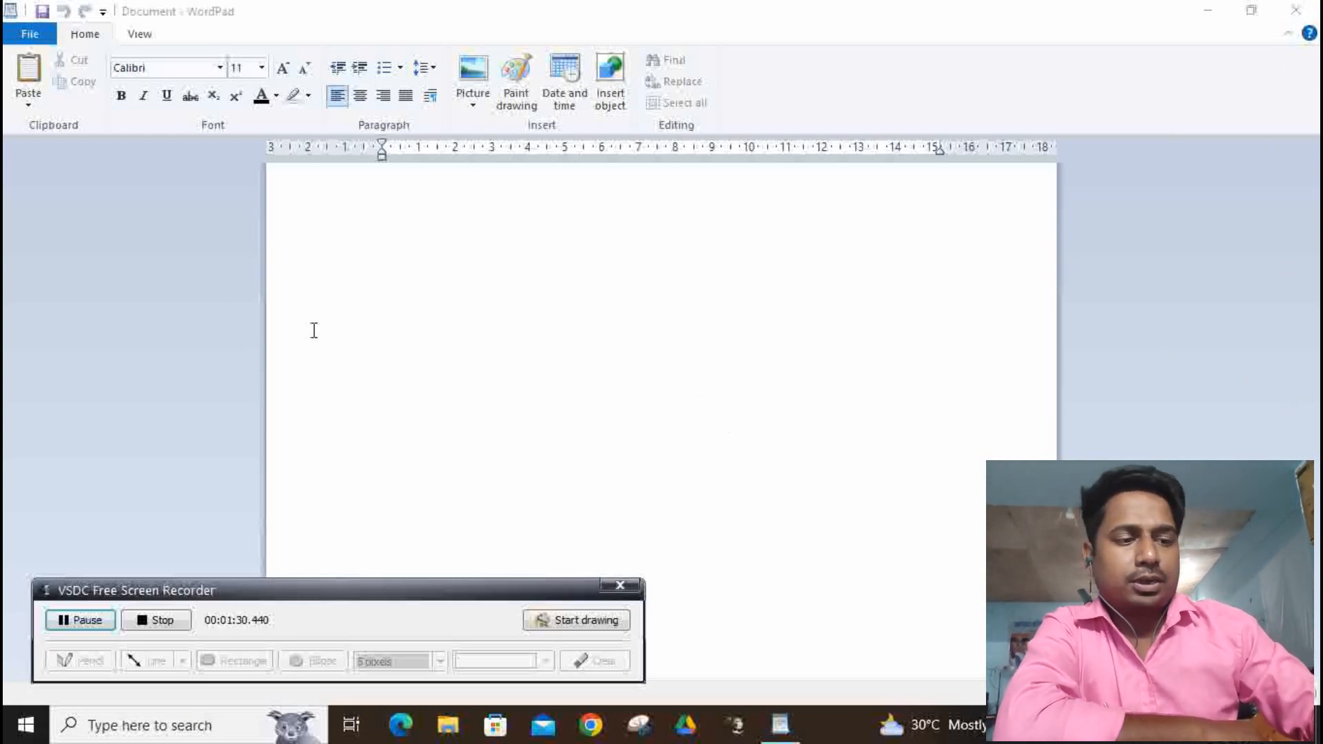
- Open the On-Screen Keyboard and position it beside the writing area of the blank document
{"action": "left_click", "coordinate": [26, 725]}
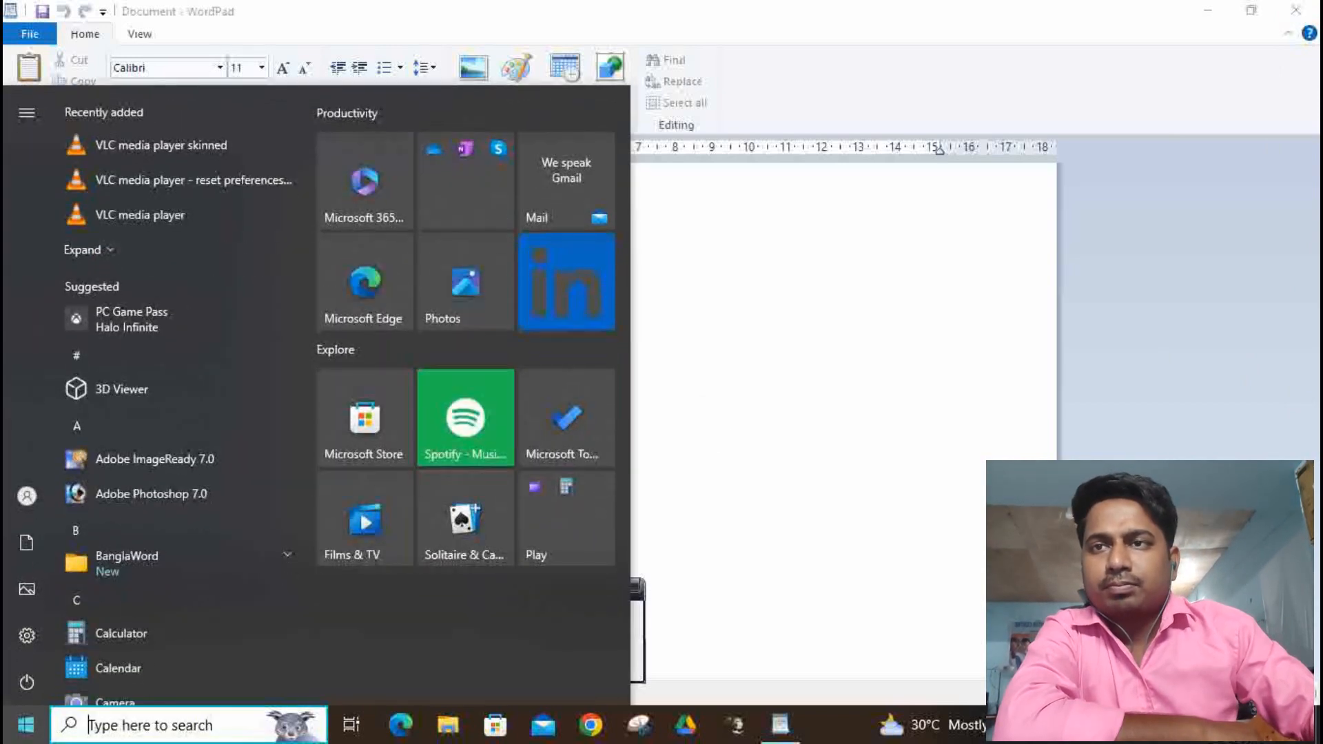
{"action": "type", "text": "ON"}
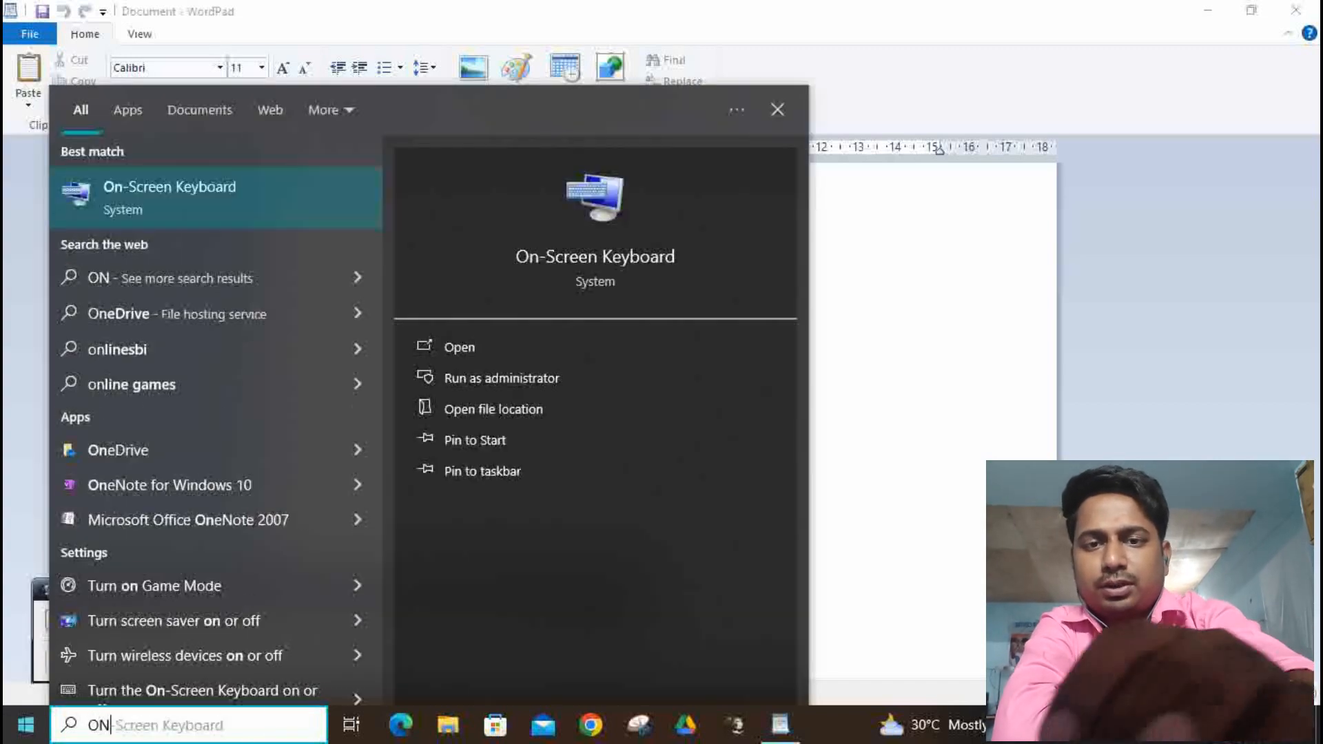
{"action": "left_click", "coordinate": [267, 193]}
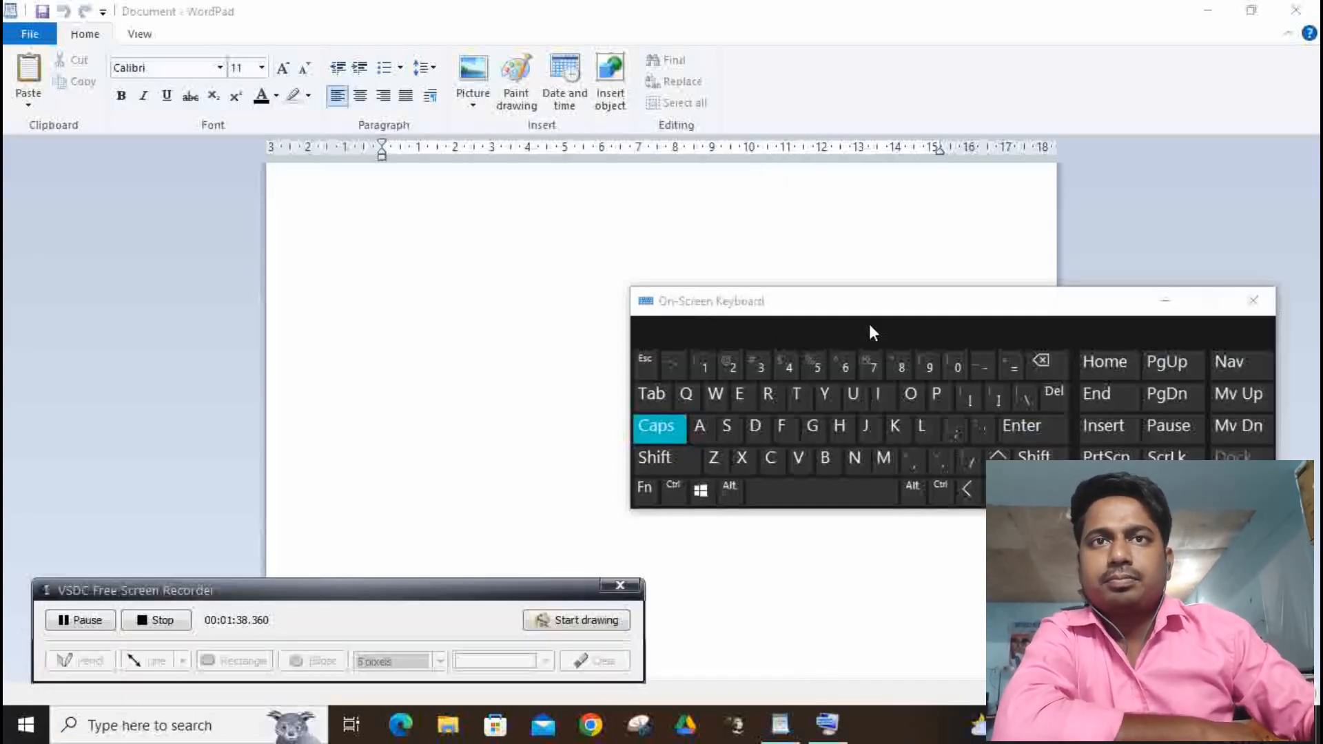
{"action": "left_click_drag", "start_coordinate": [949, 306], "coordinate": [1064, 424]}
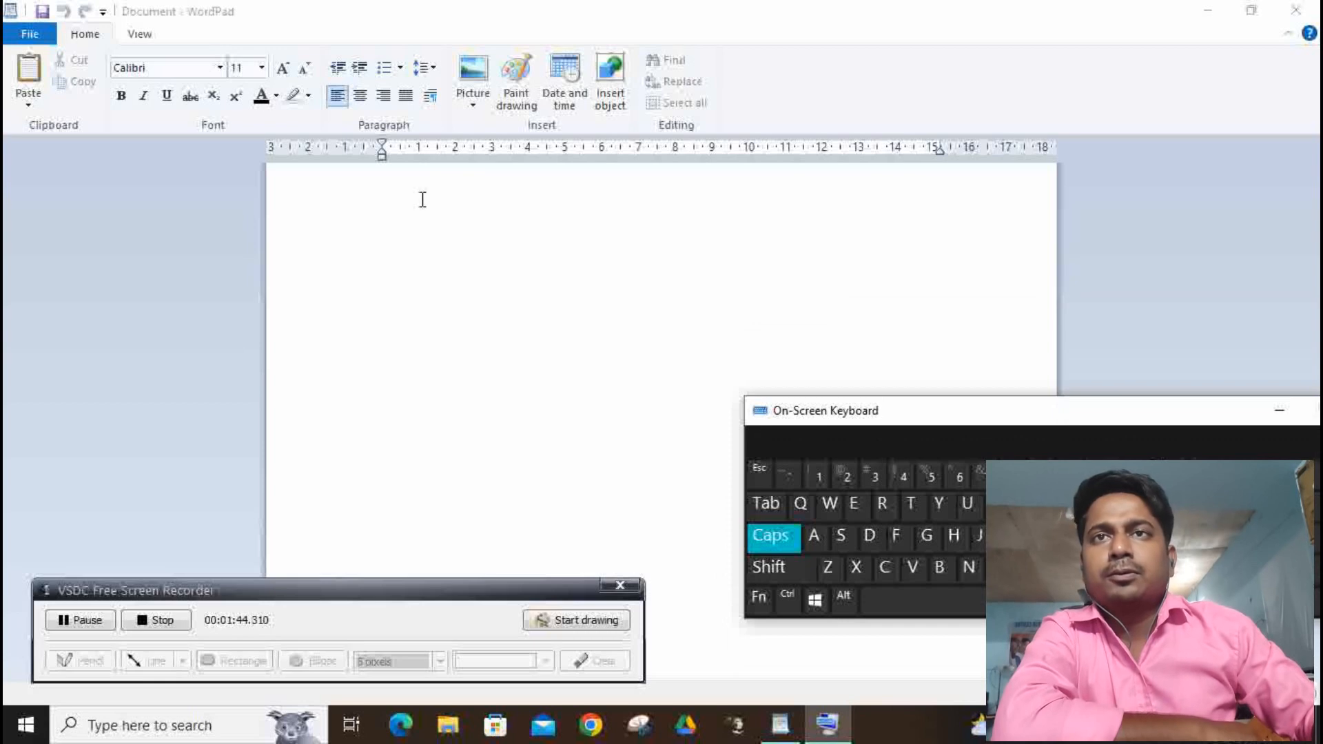
{"action": "left_click", "coordinate": [443, 215]}
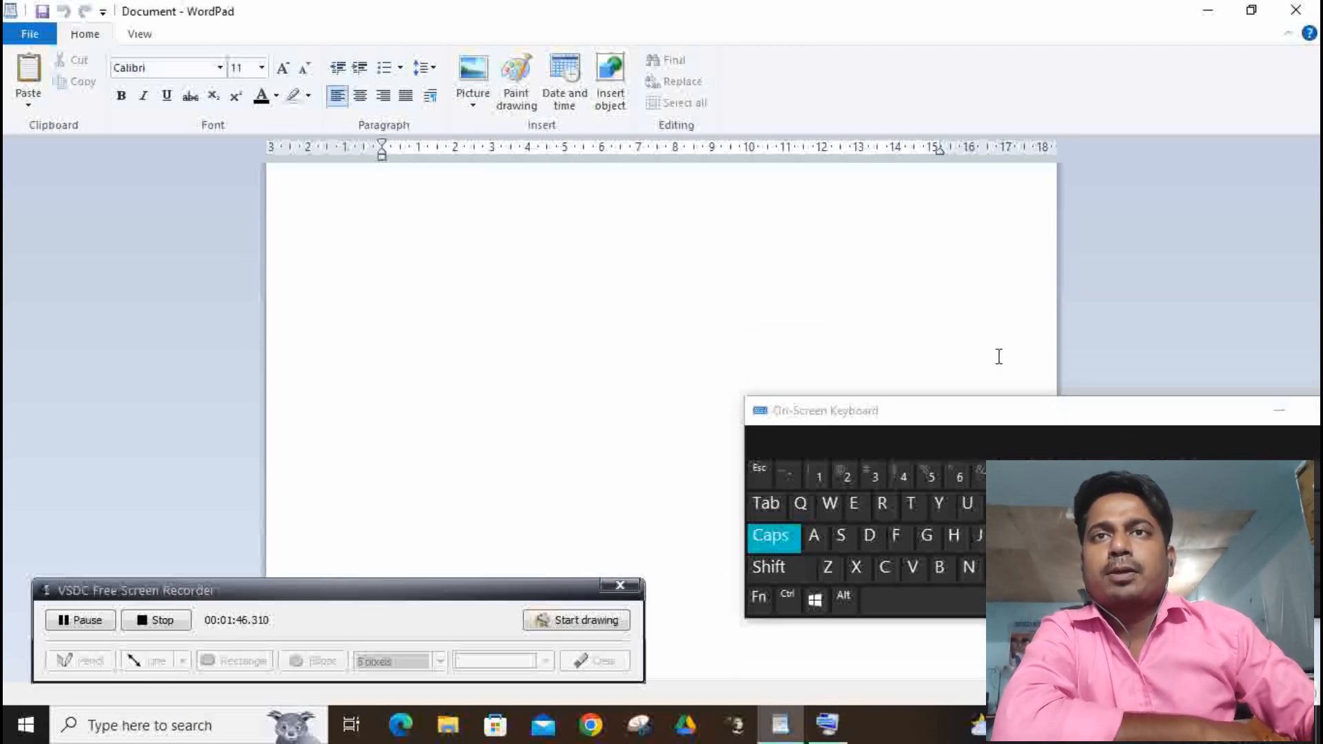
{"action": "left_click_drag", "start_coordinate": [1016, 422], "coordinate": [990, 275]}
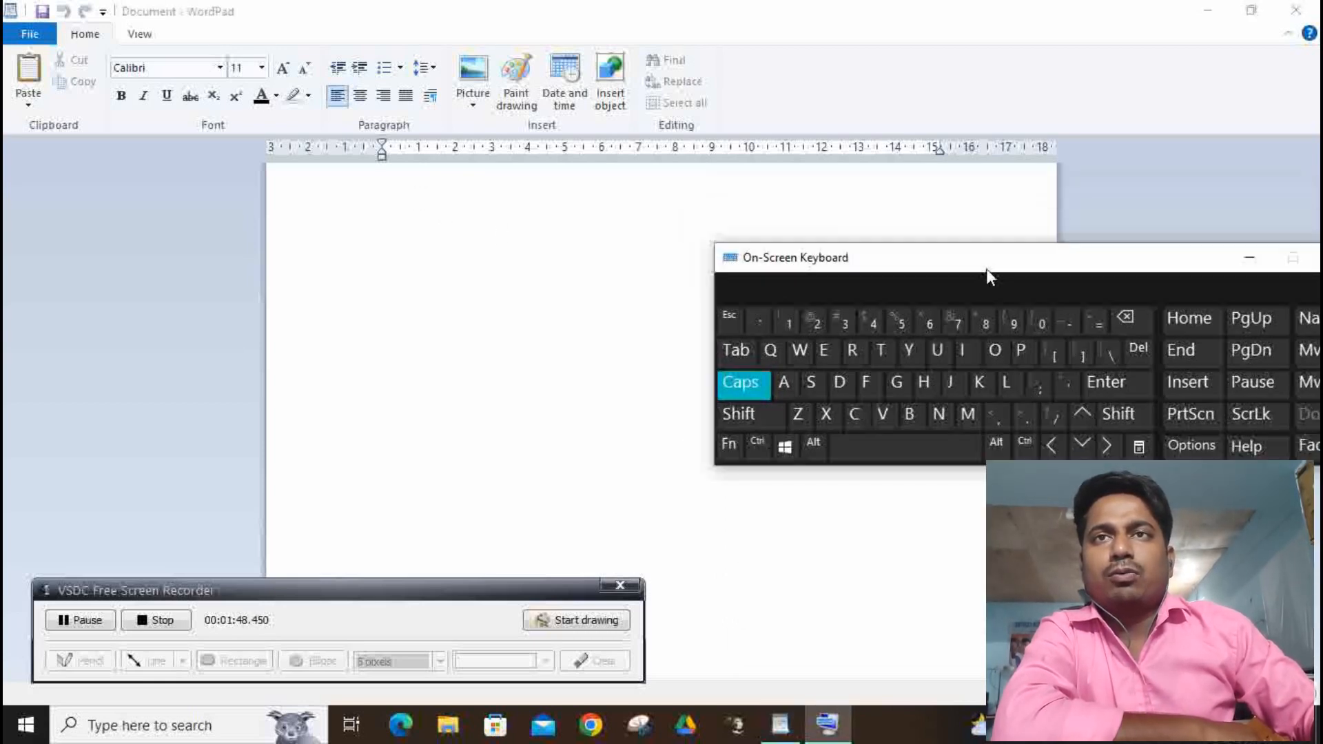
- Enter ICYCC on the document's first line with the on-screen keyboard
{"action": "left_click", "coordinate": [368, 190]}
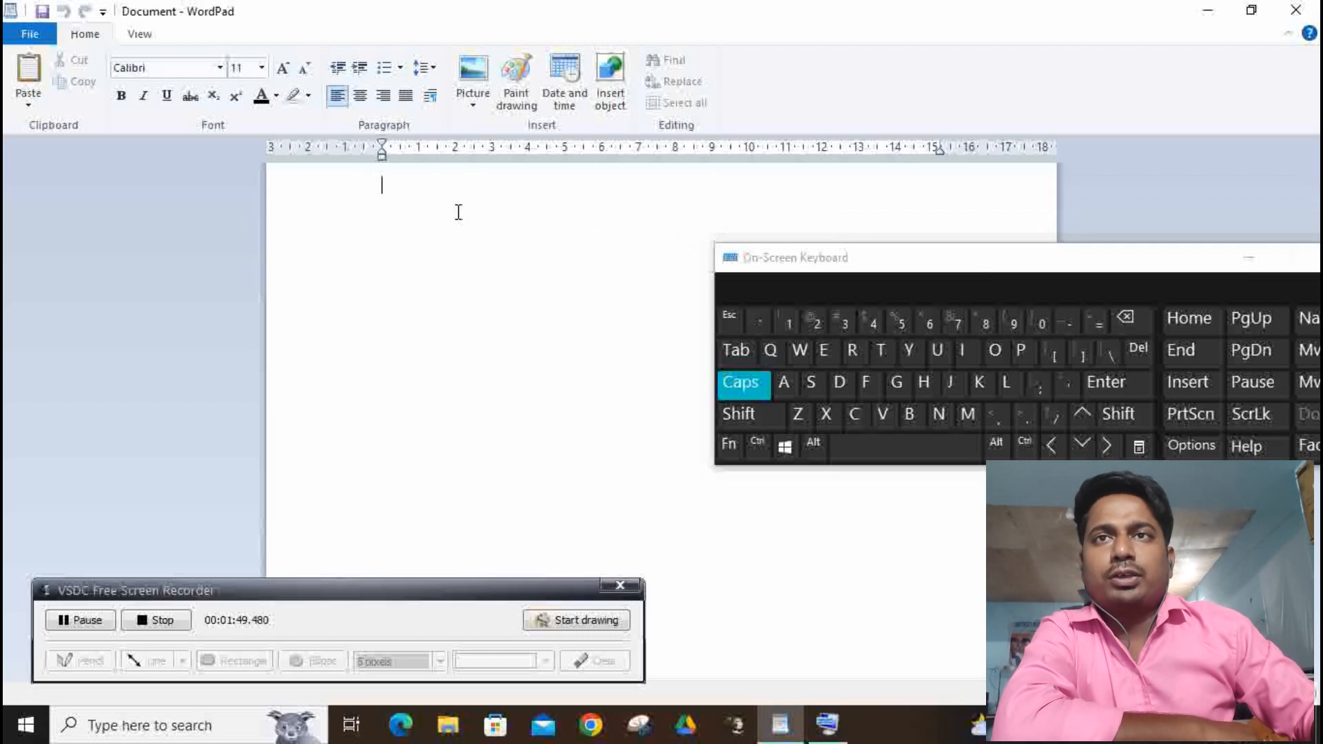
{"action": "left_click", "coordinate": [729, 385]}
{"action": "left_click", "coordinate": [730, 384]}
{"action": "left_click", "coordinate": [963, 352]}
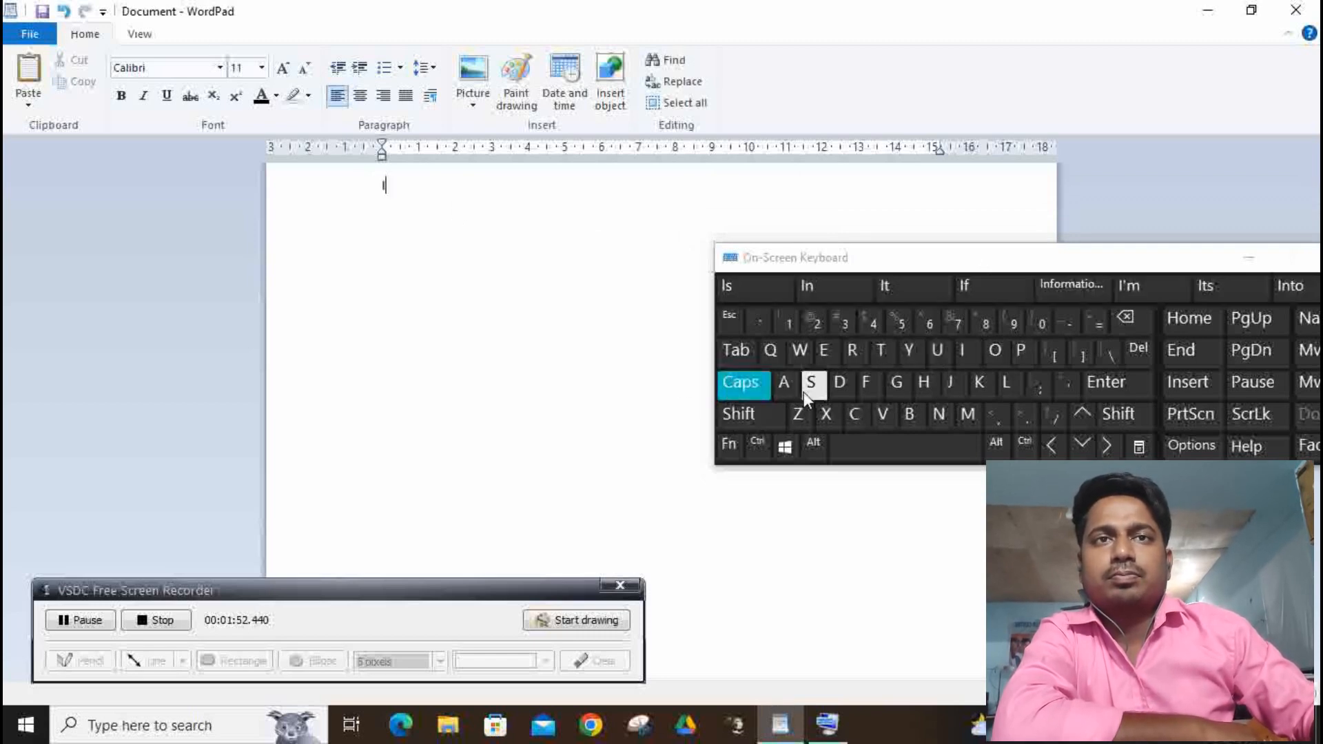
{"action": "left_click", "coordinate": [849, 416]}
{"action": "left_click", "coordinate": [911, 350]}
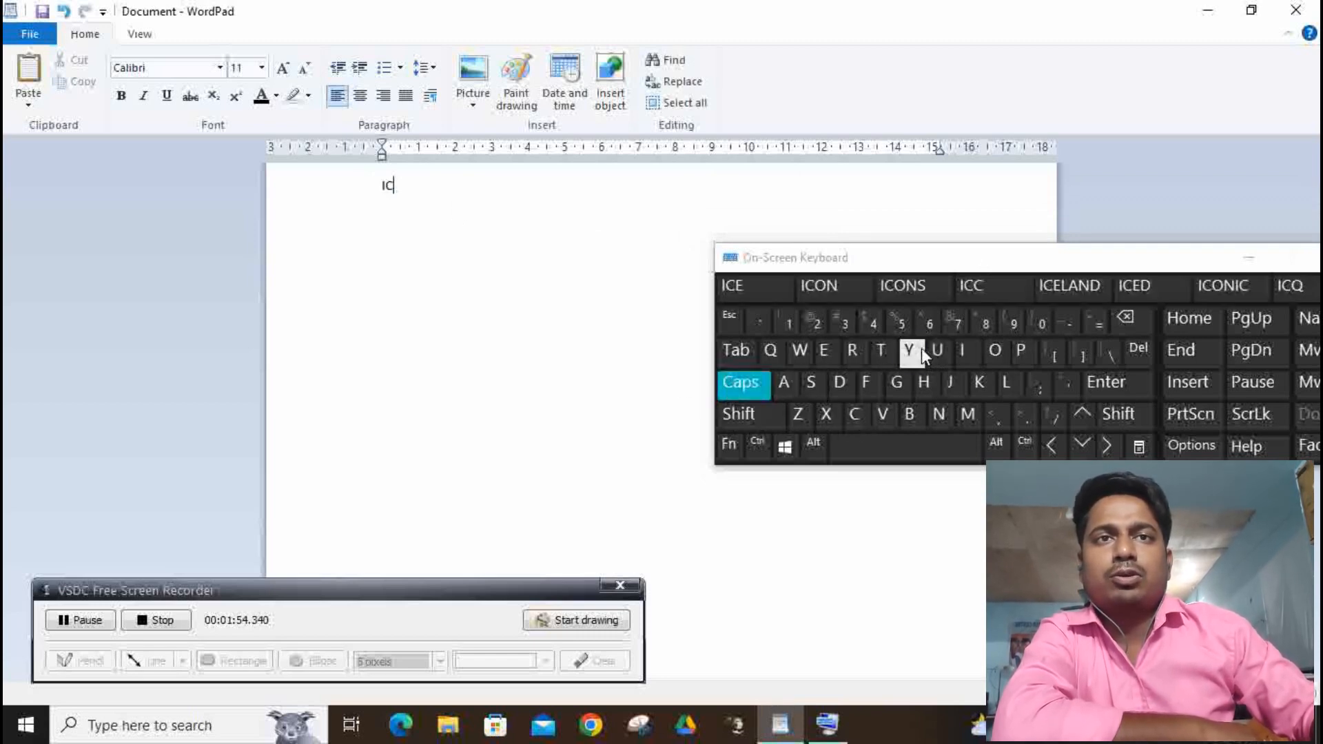
{"action": "left_click", "coordinate": [853, 416]}
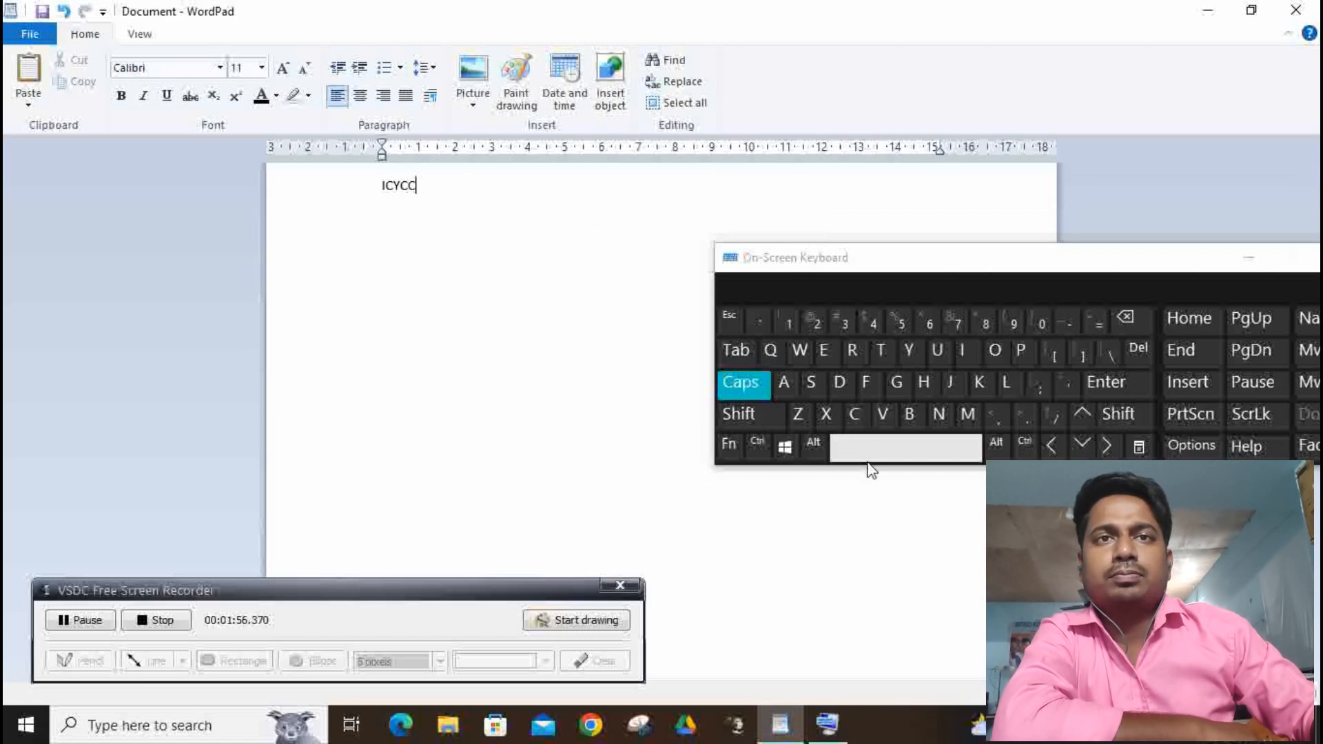
- Add COMPUTER CENTER after ICYCC using the on-screen keyboard's word suggestions, and move the keyboard slightly lower
{"action": "left_click", "coordinate": [868, 460]}
{"action": "left_click", "coordinate": [854, 415]}
{"action": "left_click", "coordinate": [994, 350]}
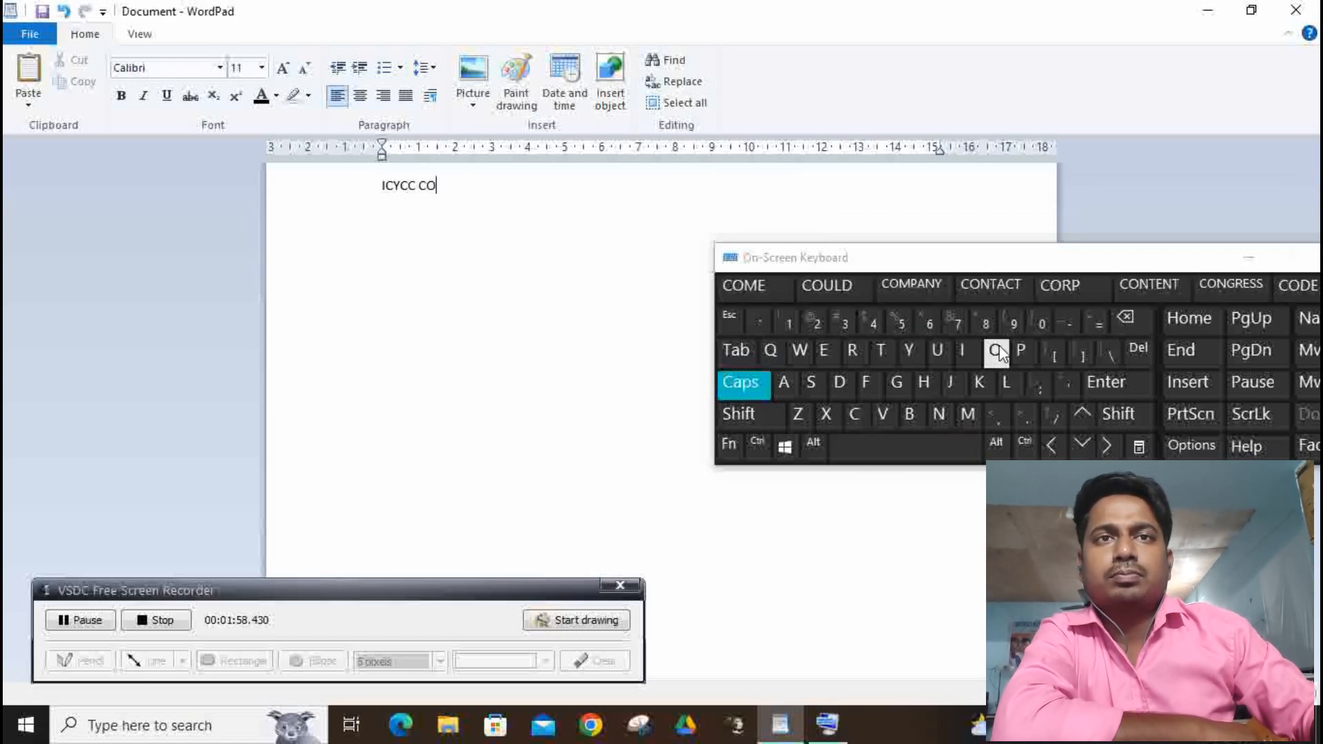
{"action": "left_click", "coordinate": [969, 429]}
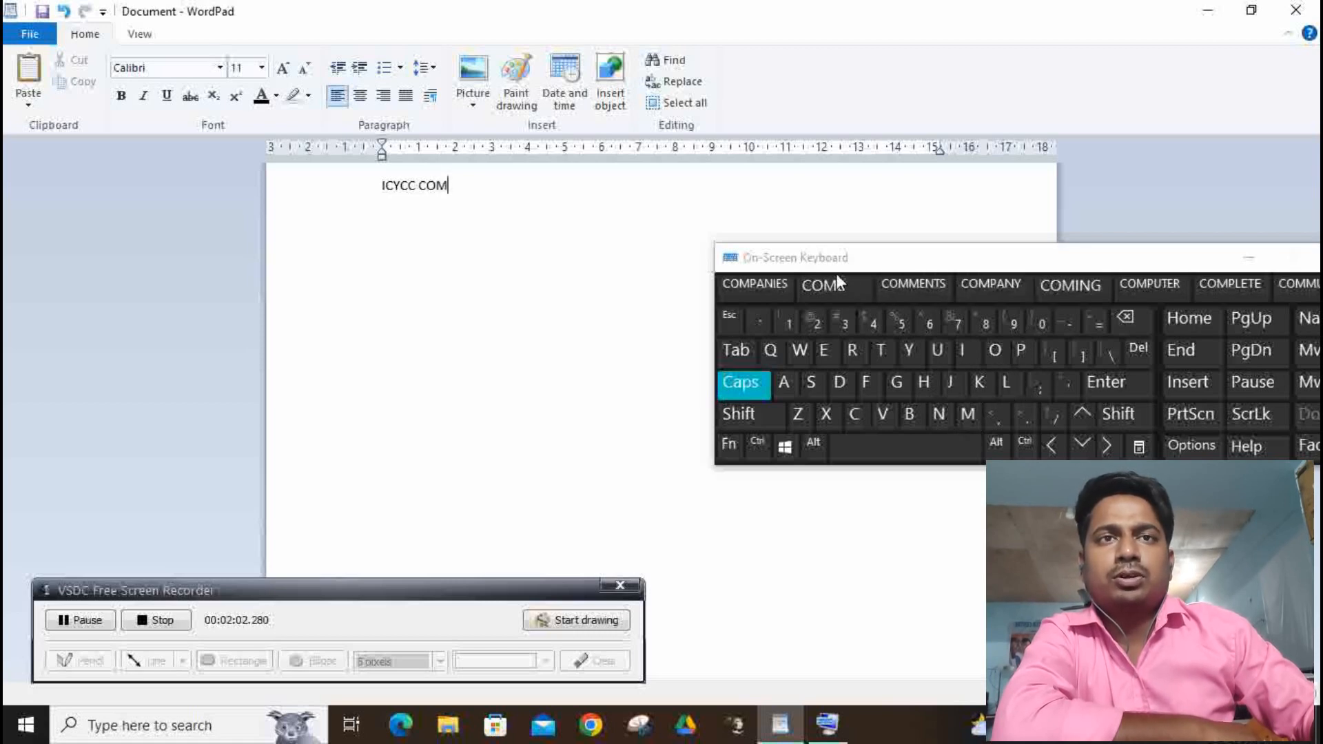
{"action": "left_click", "coordinate": [1147, 286]}
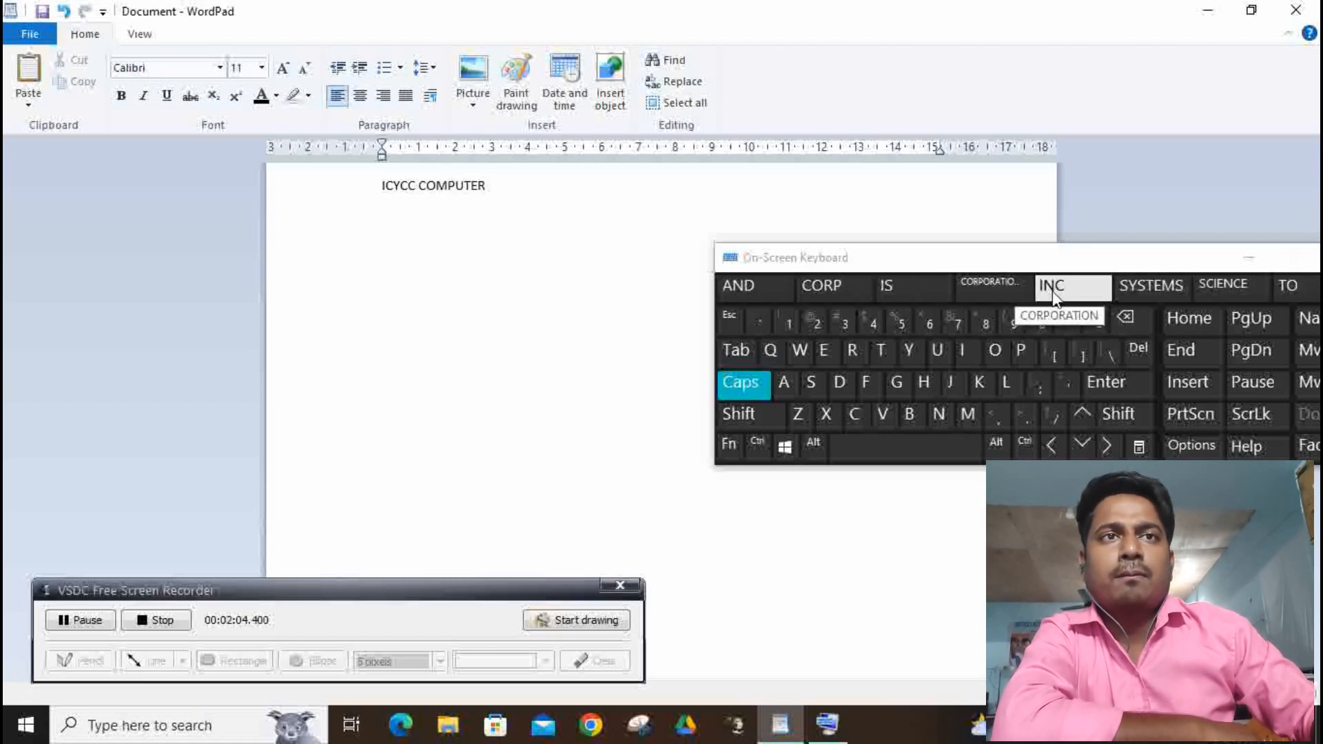
{"action": "left_click", "coordinate": [856, 415]}
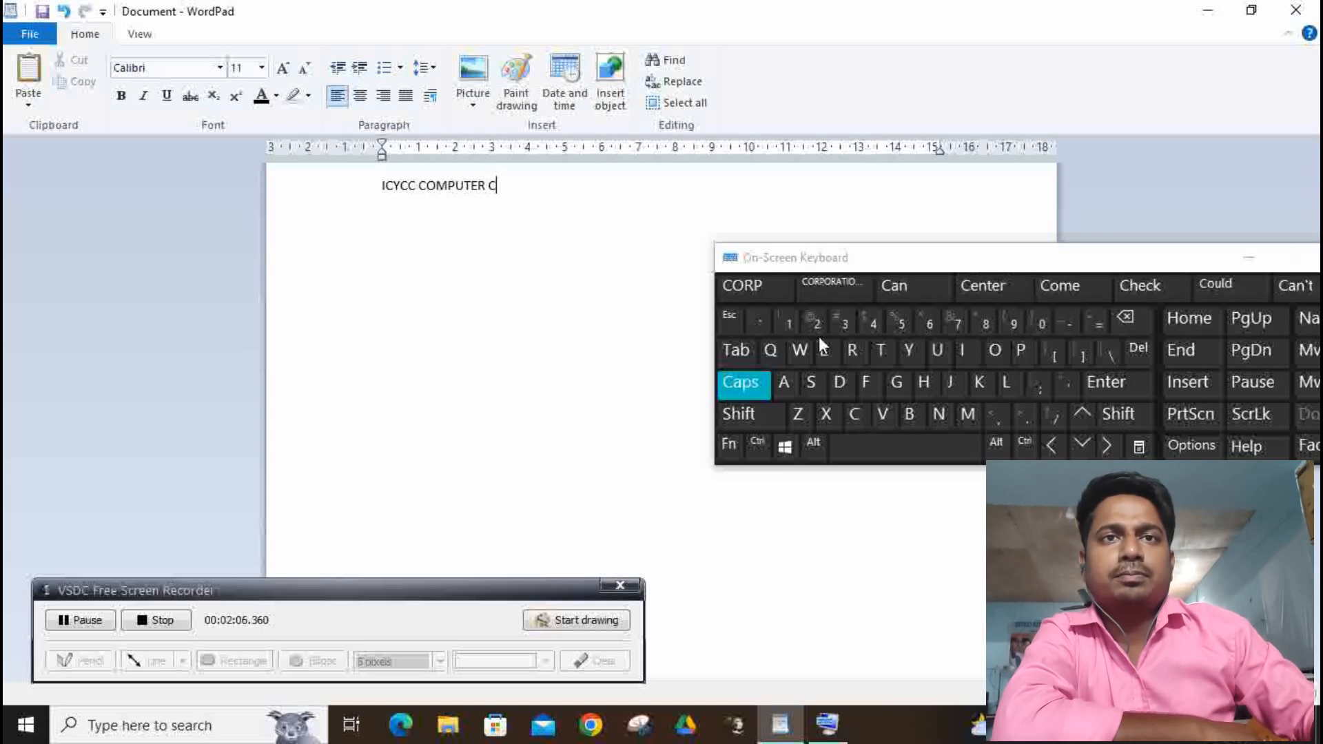
{"action": "left_click", "coordinate": [822, 344]}
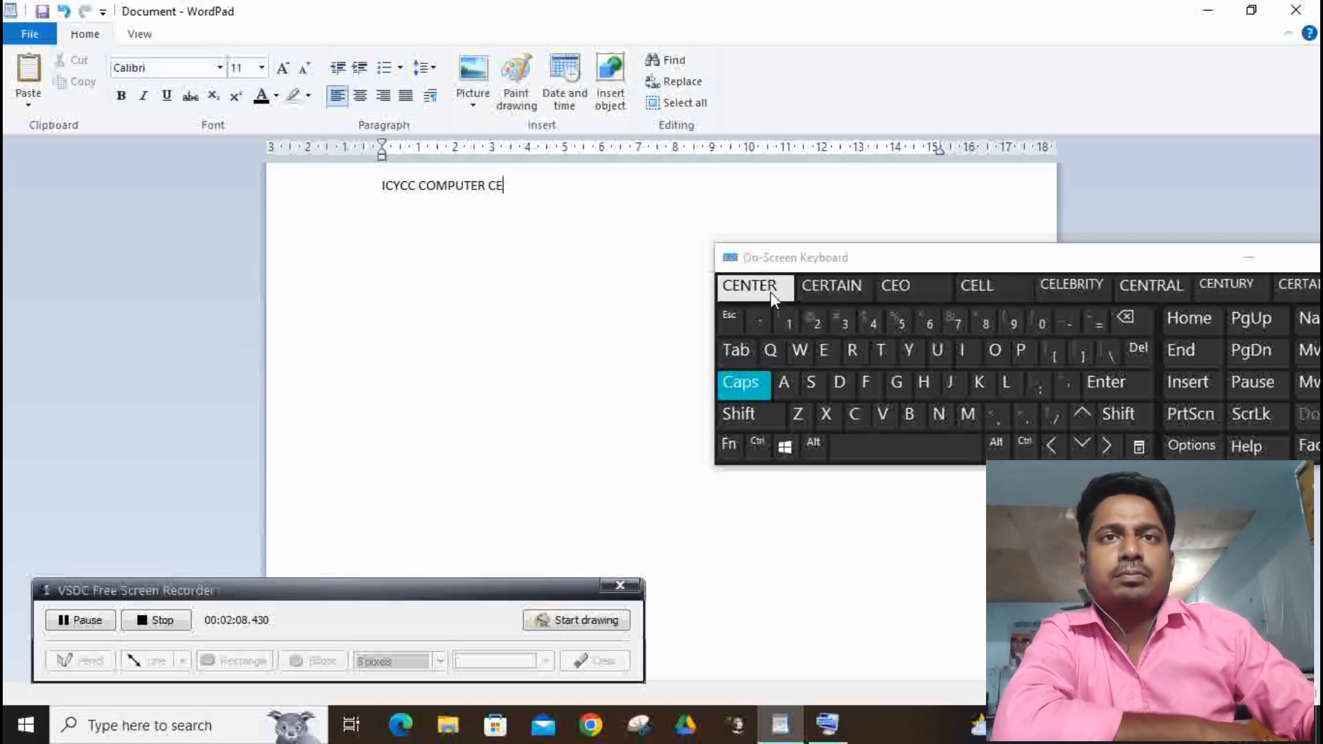
{"action": "left_click", "coordinate": [770, 291]}
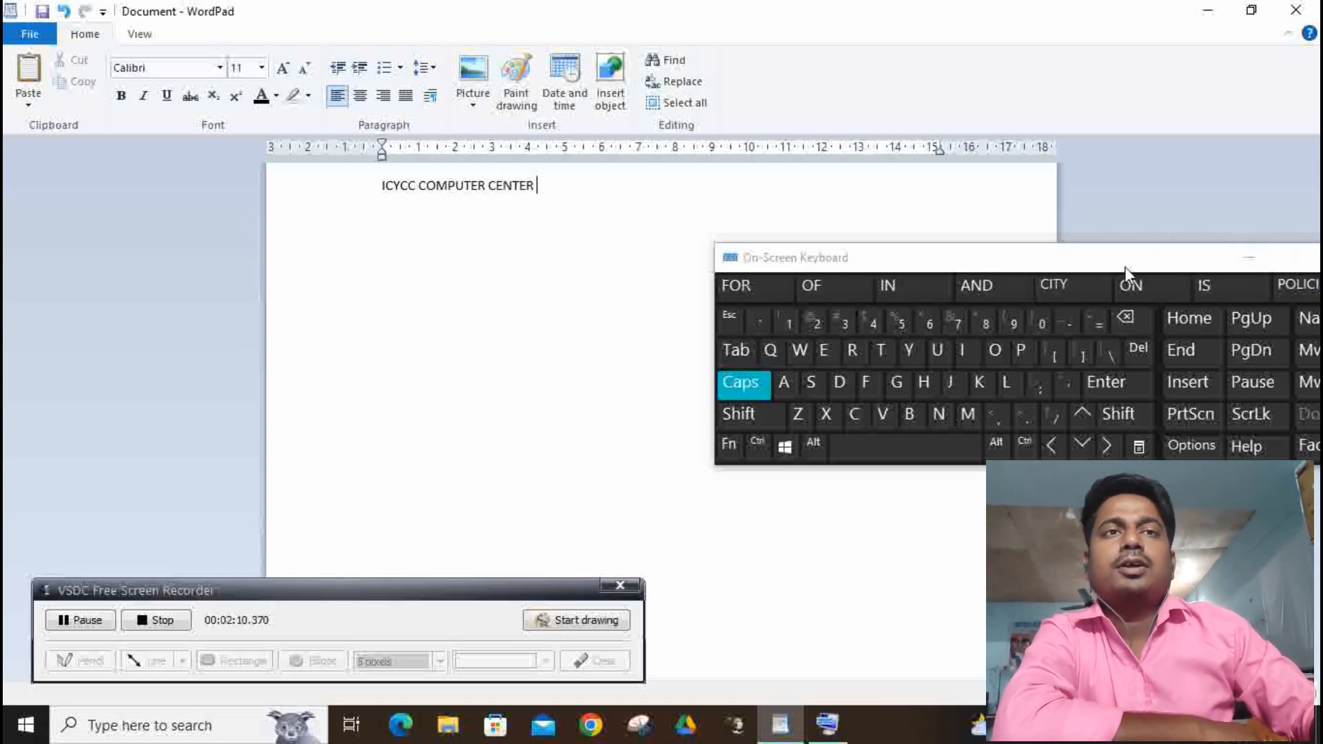
{"action": "left_click_drag", "start_coordinate": [1122, 267], "coordinate": [1118, 339]}
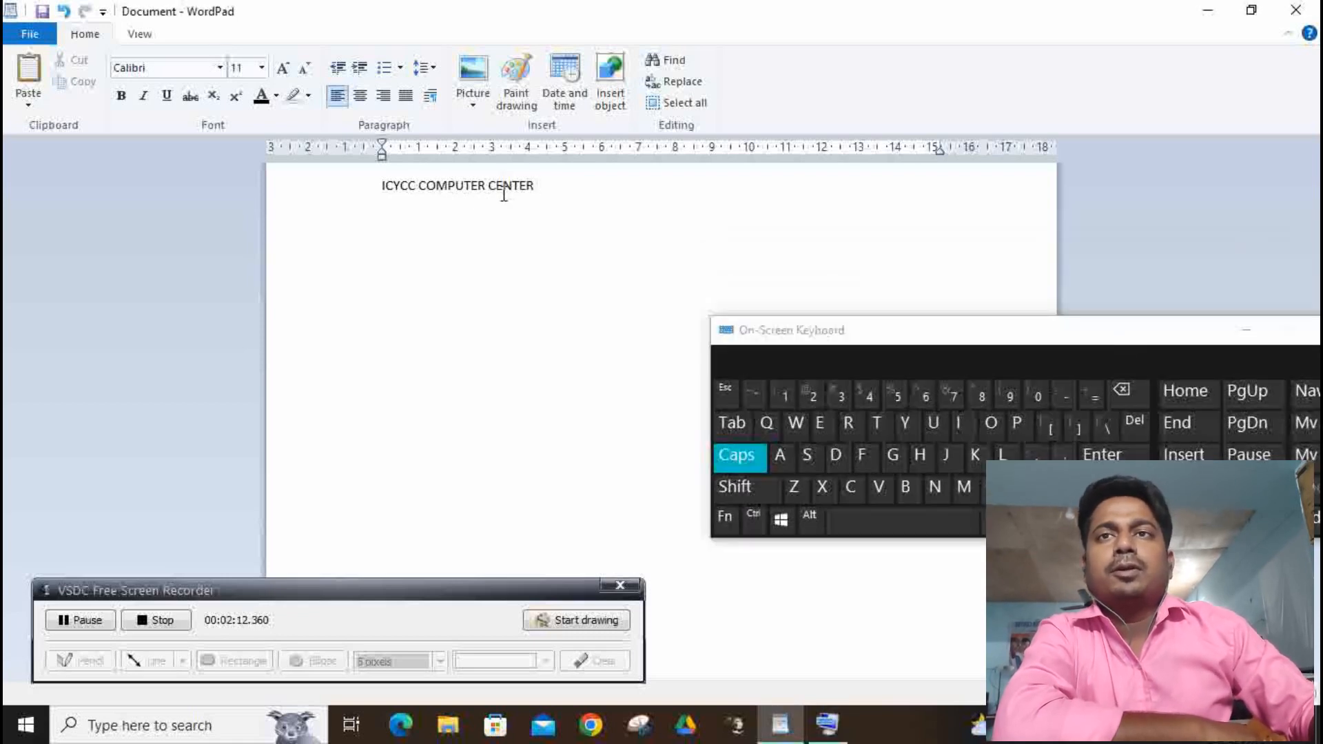
- Select the line ICYCC COMPUTER CENTER character by character from its end back to its start, and deselect it
{"action": "left_click", "coordinate": [637, 181]}
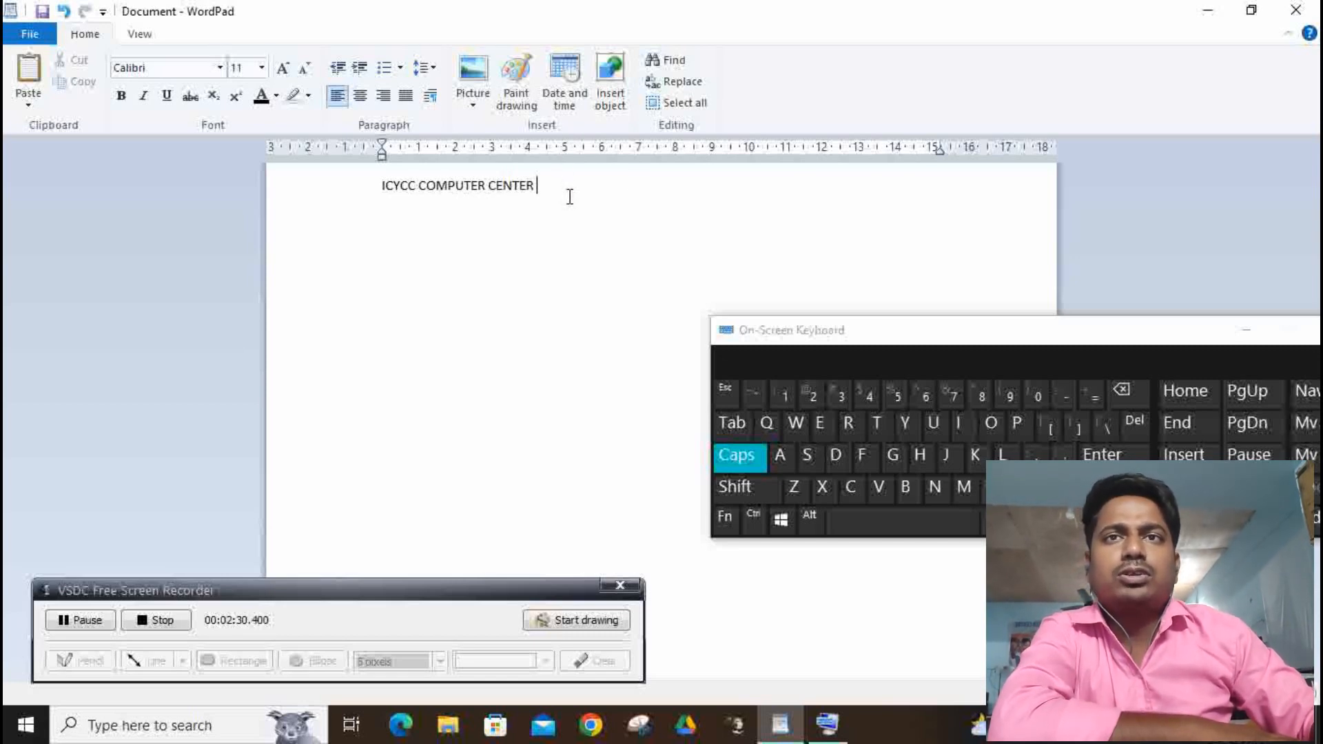
{"action": "left_click", "coordinate": [742, 493]}
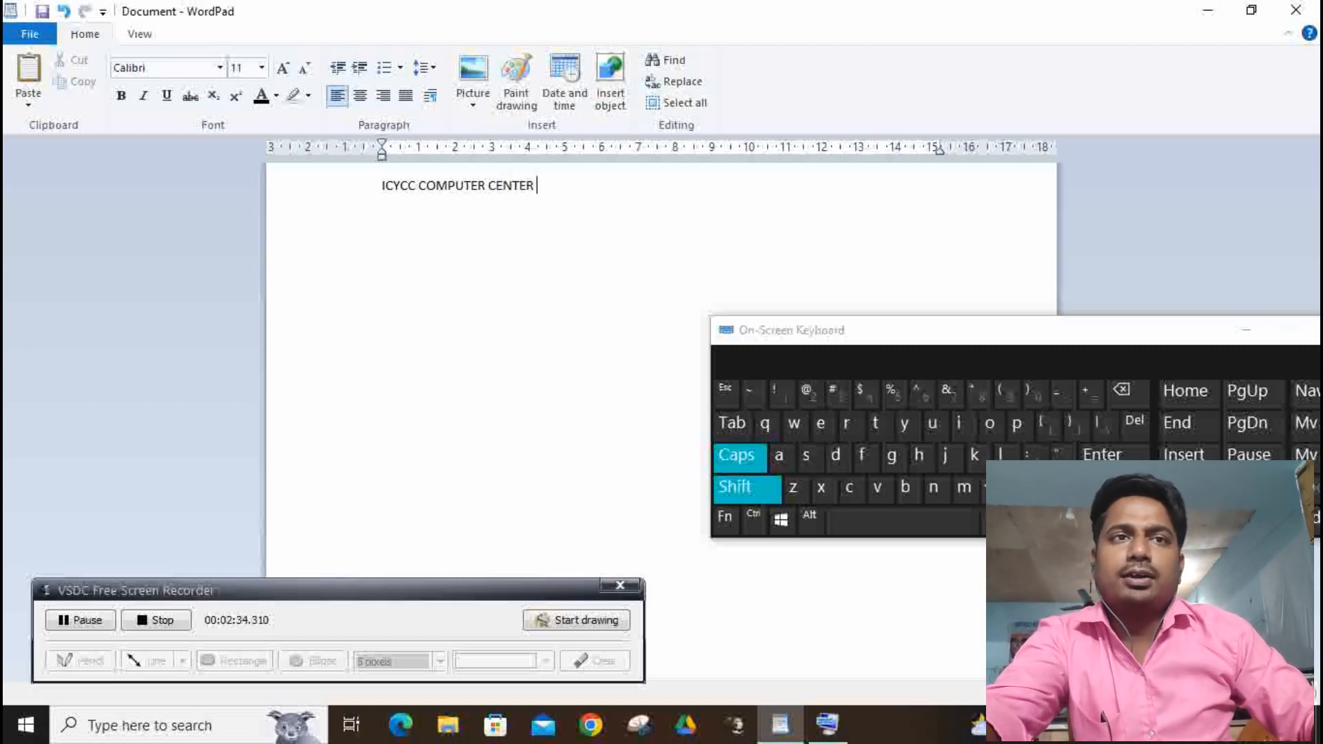
{"action": "key", "text": "shift+Left"}
{"action": "key", "text": "shift+Left"}
{"action": "key", "text": "shift+Left"}
{"action": "key", "text": "shift+Left"}
{"action": "key", "text": "shift+Left"}
{"action": "key", "text": "shift+Left"}
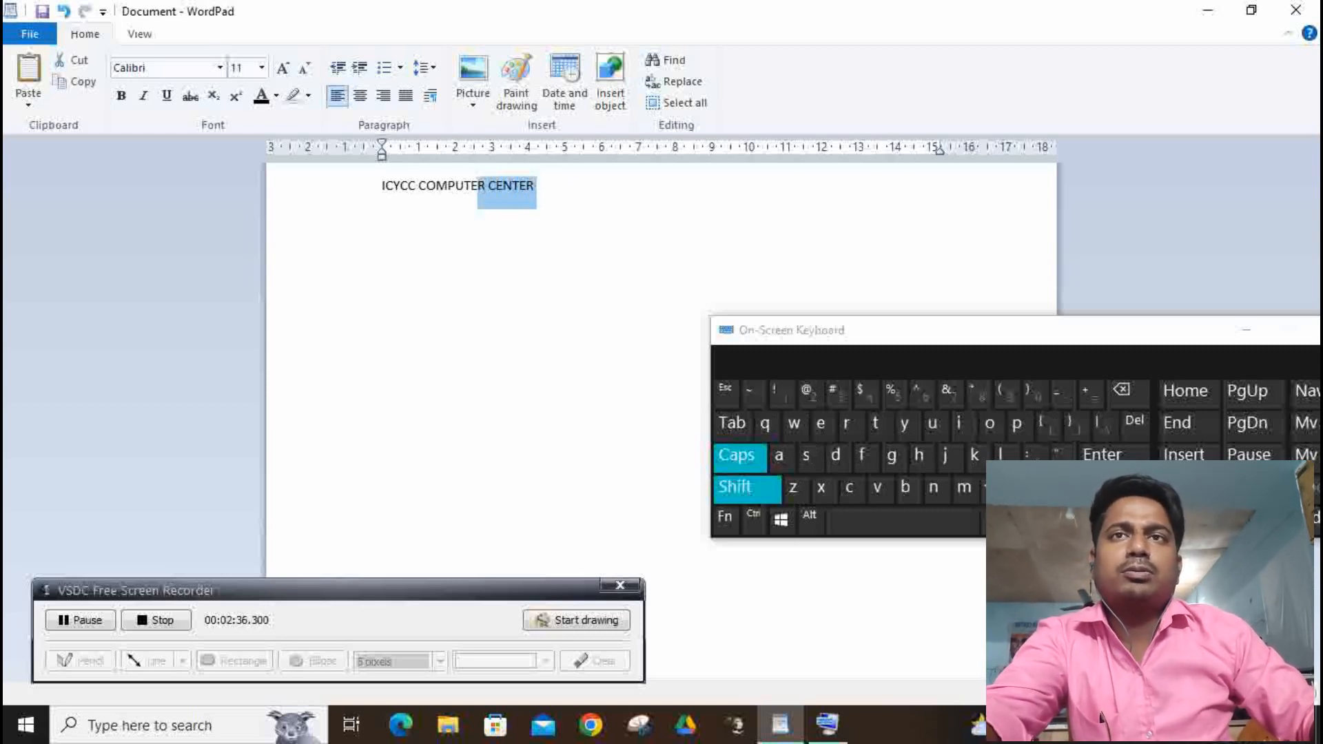
{"action": "key", "text": "shift+Left"}
{"action": "key", "text": "shift+Left"}
{"action": "key", "text": "shift+Left"}
{"action": "key", "text": "shift+Left"}
{"action": "key", "text": "shift+Left"}
{"action": "key", "text": "shift+Left"}
{"action": "key", "text": "shift+Left"}
{"action": "key", "text": "shift+Left"}
{"action": "key", "text": "shift+Left"}
{"action": "key", "text": "shift+Left"}
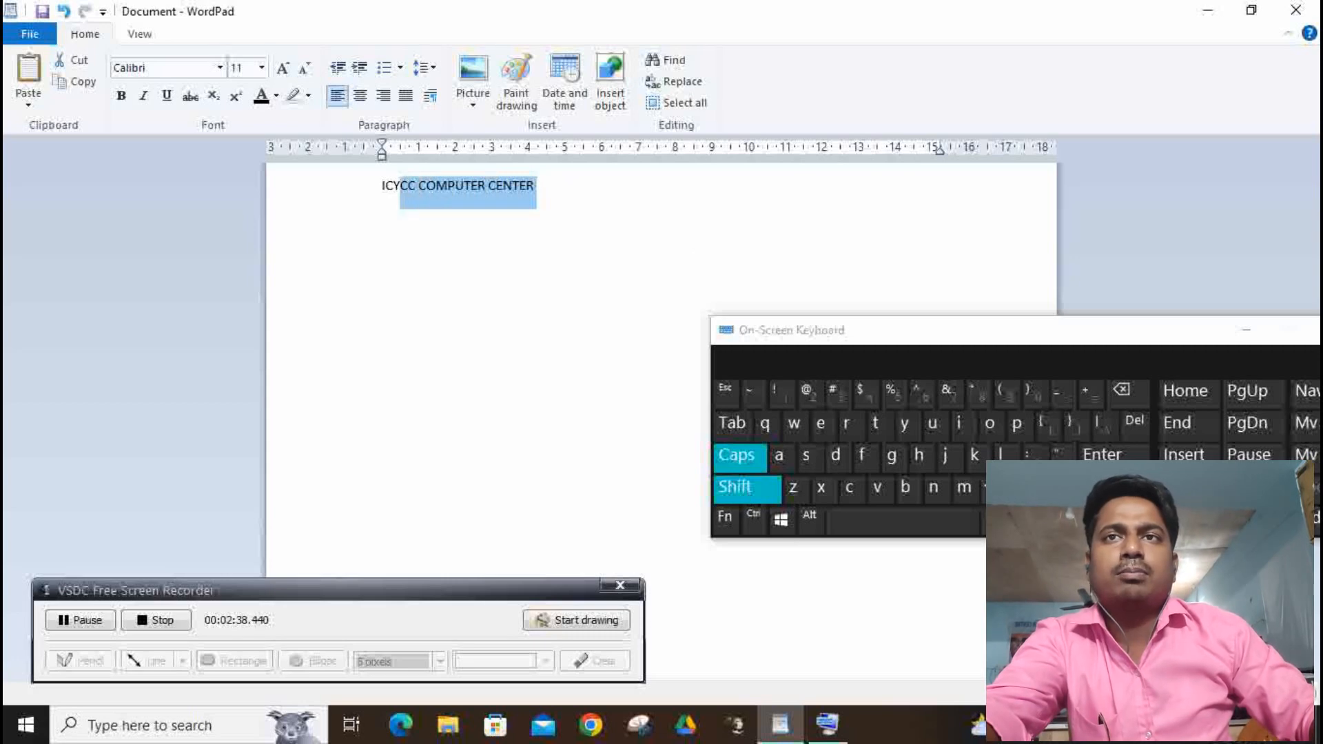
{"action": "key", "text": "shift+Left"}
{"action": "key", "text": "shift+Left"}
{"action": "key", "text": "shift+Left"}
{"action": "left_click", "coordinate": [590, 186]}
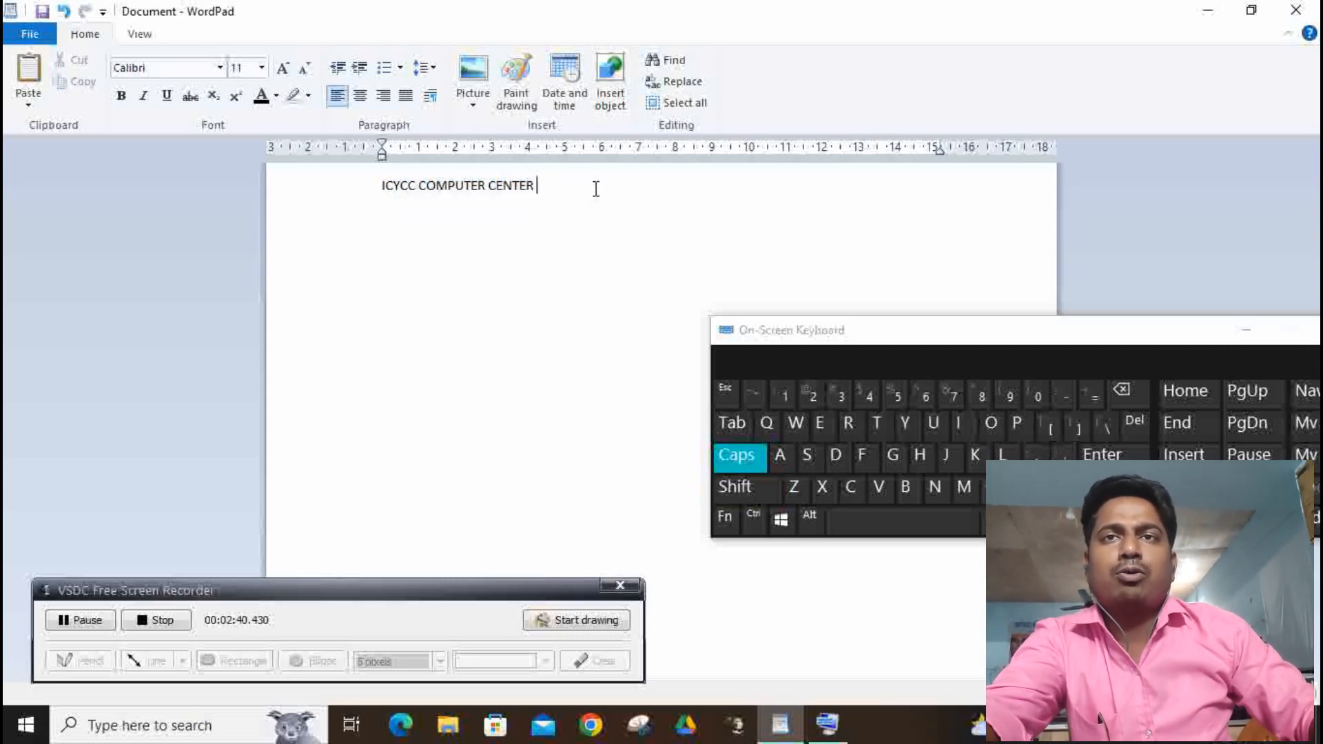
- Select the whole line ICYCC COMPUTER CENTER and copy it
{"action": "left_click_drag", "start_coordinate": [570, 189], "coordinate": [378, 188]}
{"action": "key", "text": "ctrl+c"}
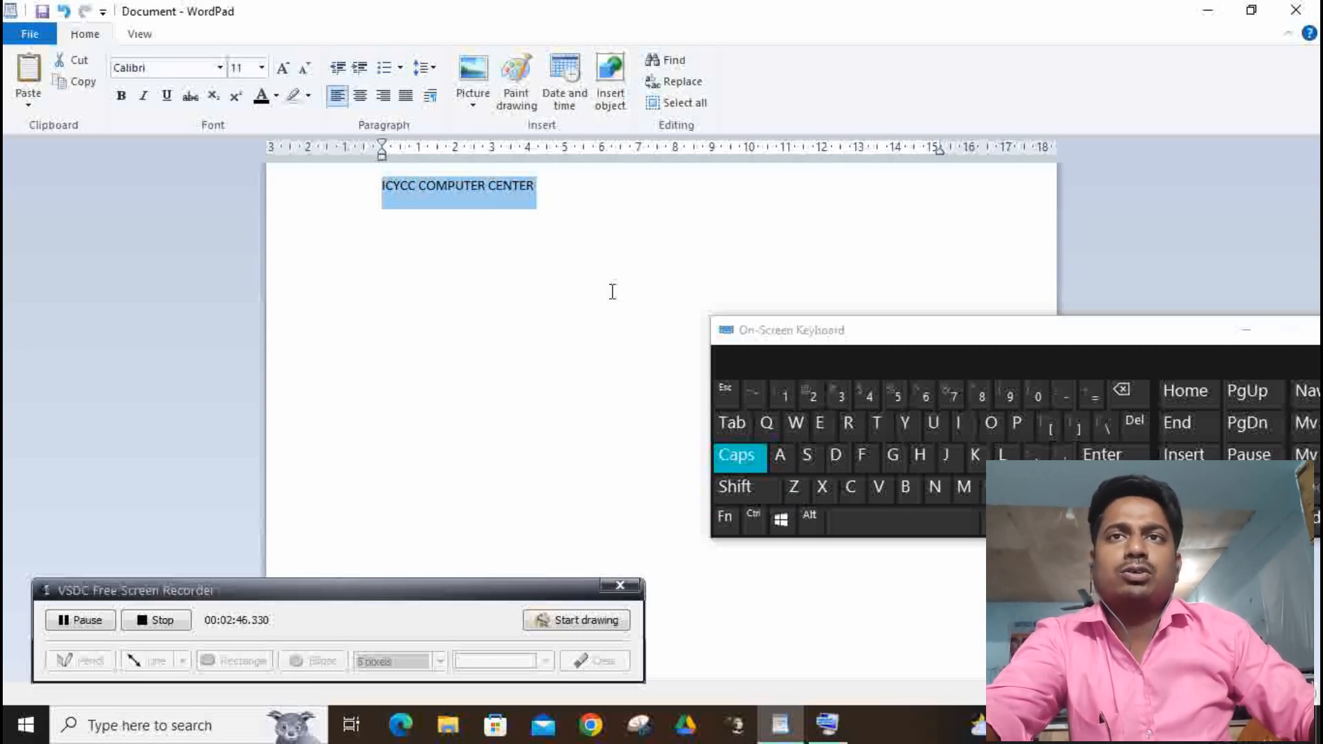
- Mark WordPad's Home and View tabs with the screen recorder's red 5-pixel pencil, and clear the drawing
{"action": "left_click", "coordinate": [572, 621]}
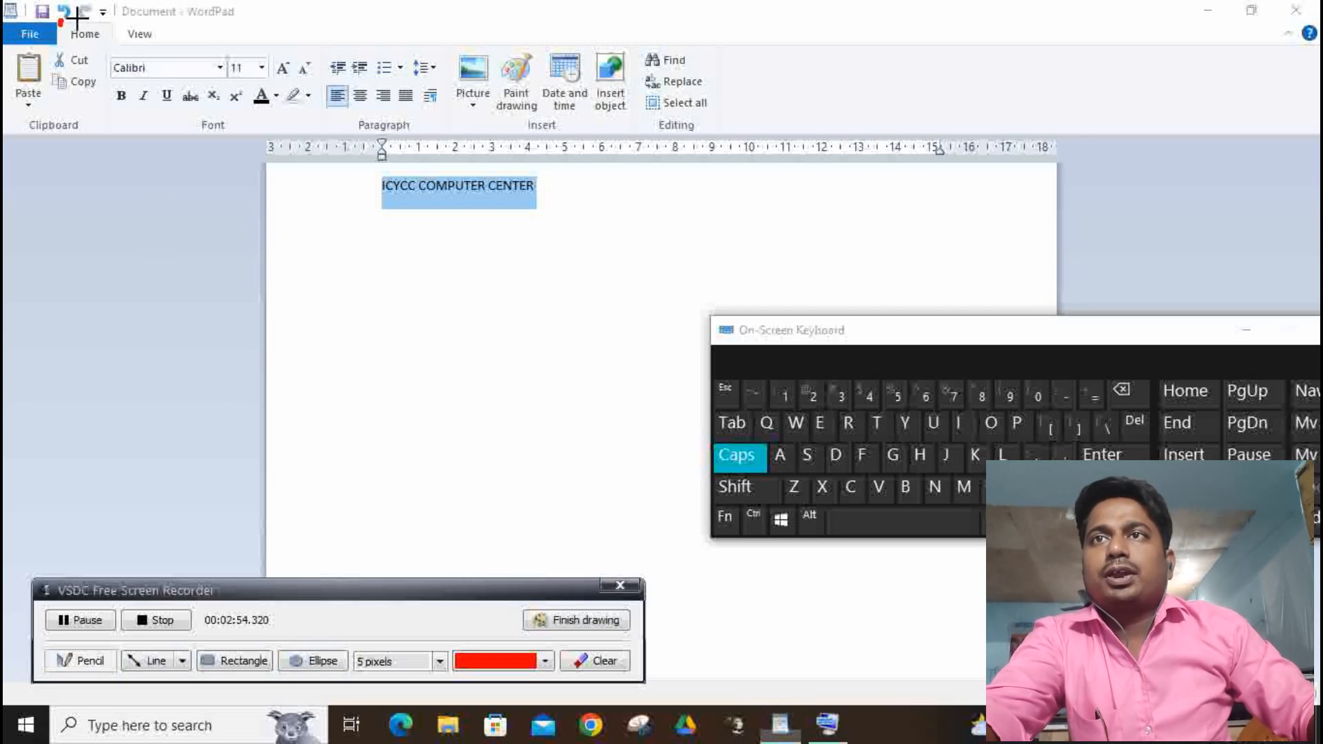
{"action": "mouse_move", "coordinate": [66, 19]}
{"action": "left_mouse_down"}
{"action": "mouse_move", "coordinate": [166, 62]}
{"action": "mouse_move", "coordinate": [112, 31]}
{"action": "mouse_move", "coordinate": [148, 4]}
{"action": "left_mouse_up"}
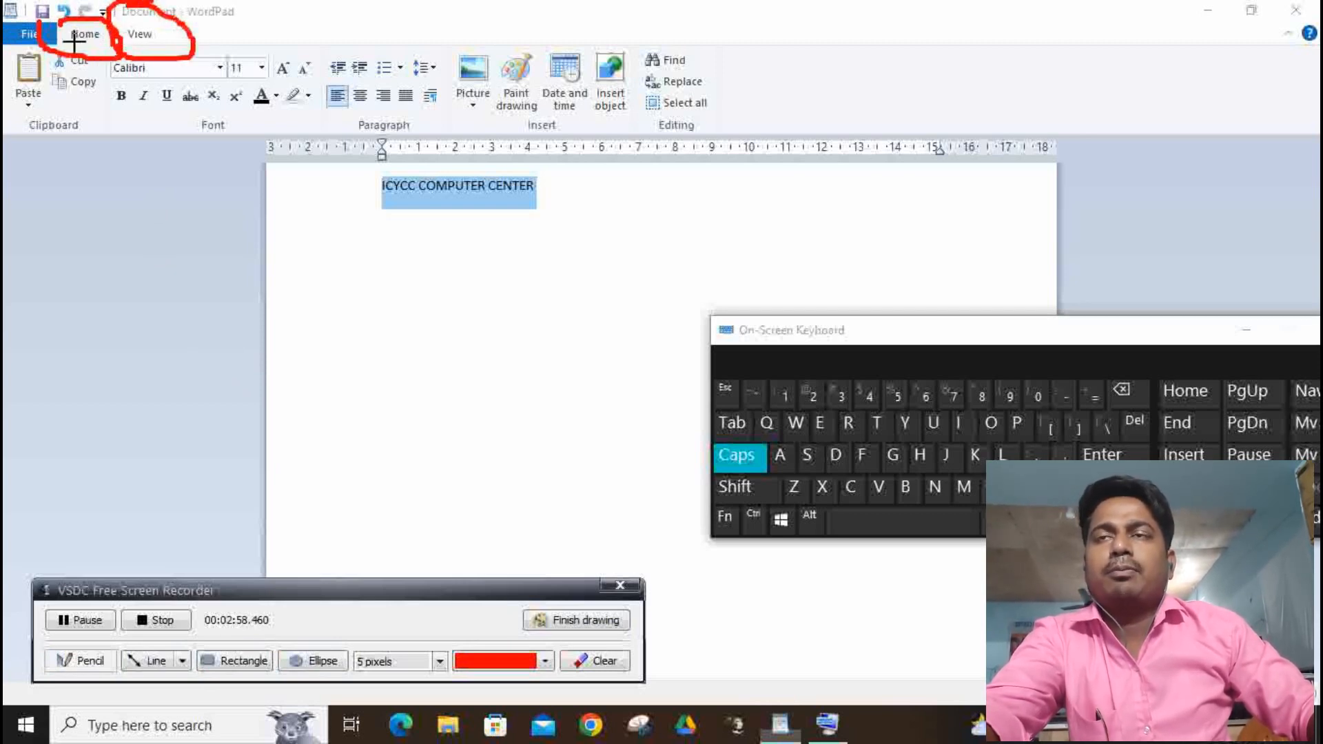
{"action": "mouse_move", "coordinate": [44, 45]}
{"action": "left_mouse_down"}
{"action": "mouse_move", "coordinate": [107, 3]}
{"action": "mouse_move", "coordinate": [186, 2]}
{"action": "left_mouse_up"}
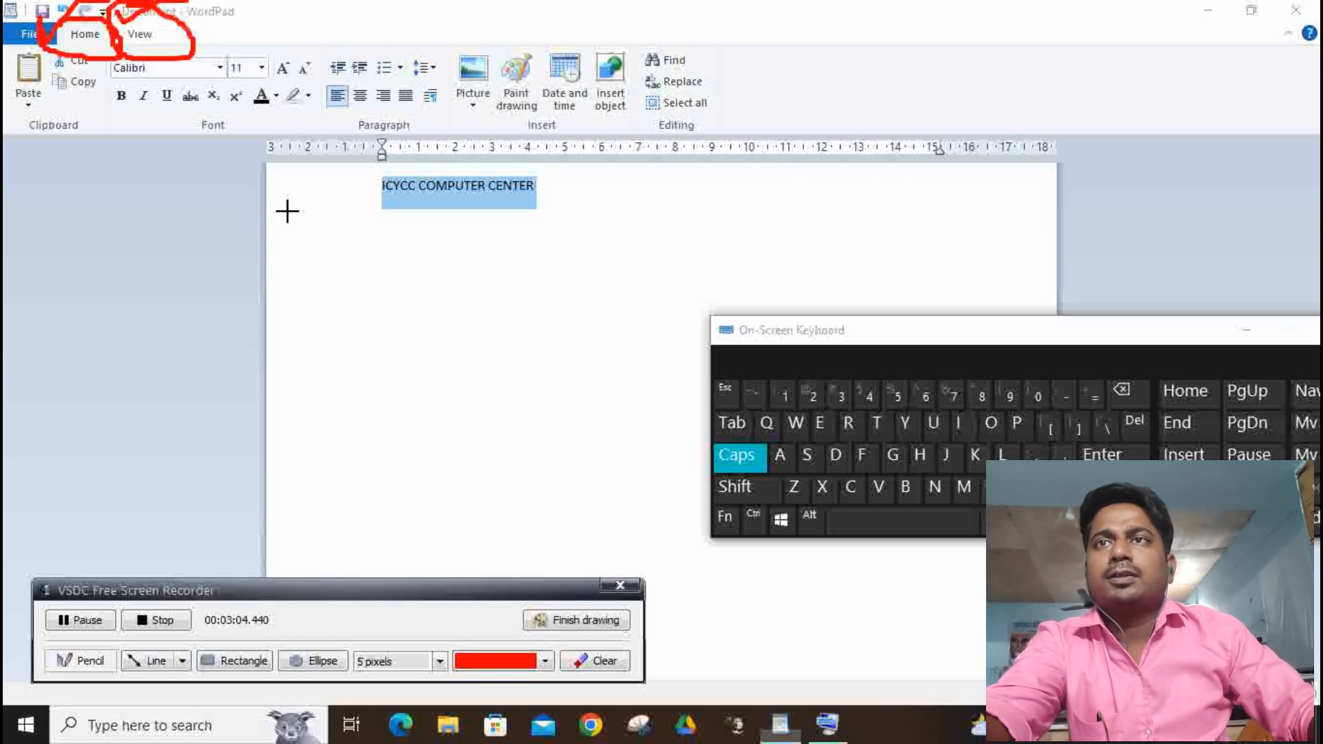
{"action": "left_click", "coordinate": [603, 662]}
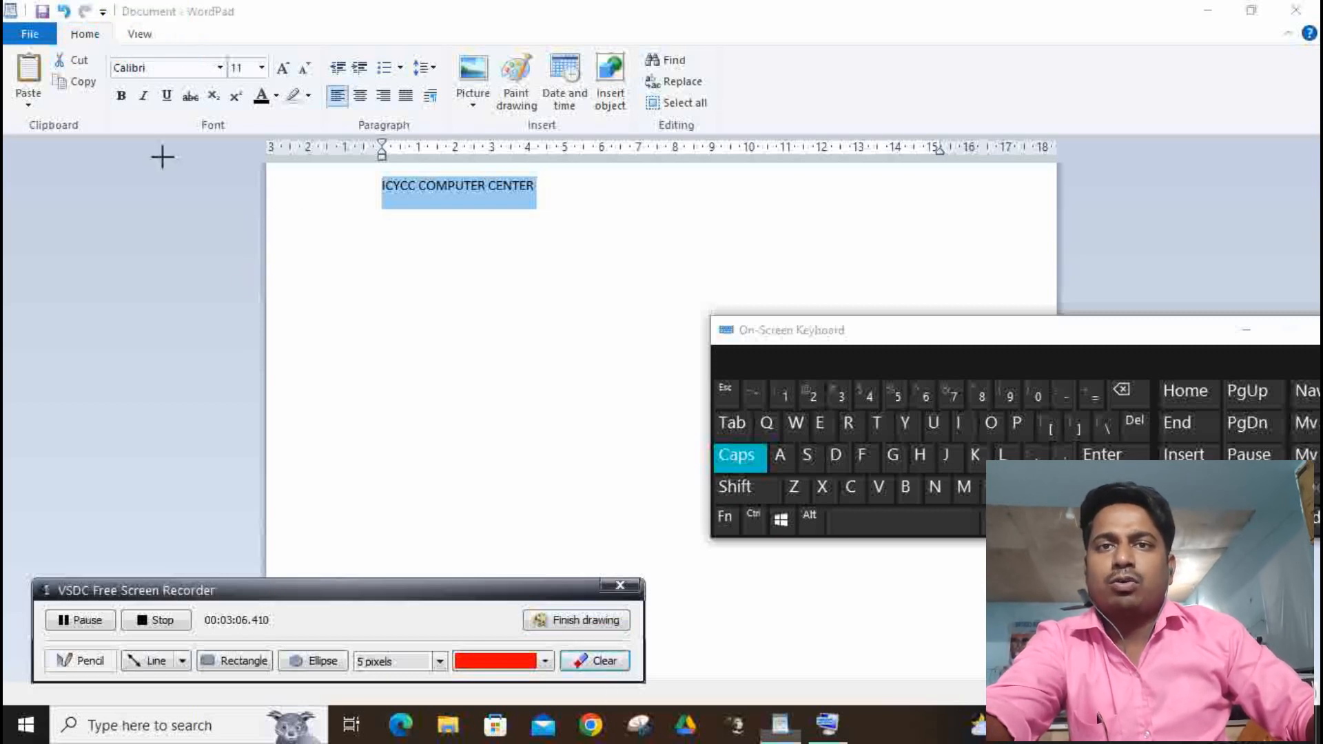
- Outline the Clipboard group of WordPad's ribbon with the red pencil
{"action": "mouse_move", "coordinate": [3, 8]}
{"action": "left_mouse_down"}
{"action": "mouse_move", "coordinate": [66, 10]}
{"action": "mouse_move", "coordinate": [105, 55]}
{"action": "mouse_move", "coordinate": [103, 148]}
{"action": "mouse_move", "coordinate": [24, 153]}
{"action": "mouse_move", "coordinate": [5, 42]}
{"action": "left_mouse_up"}
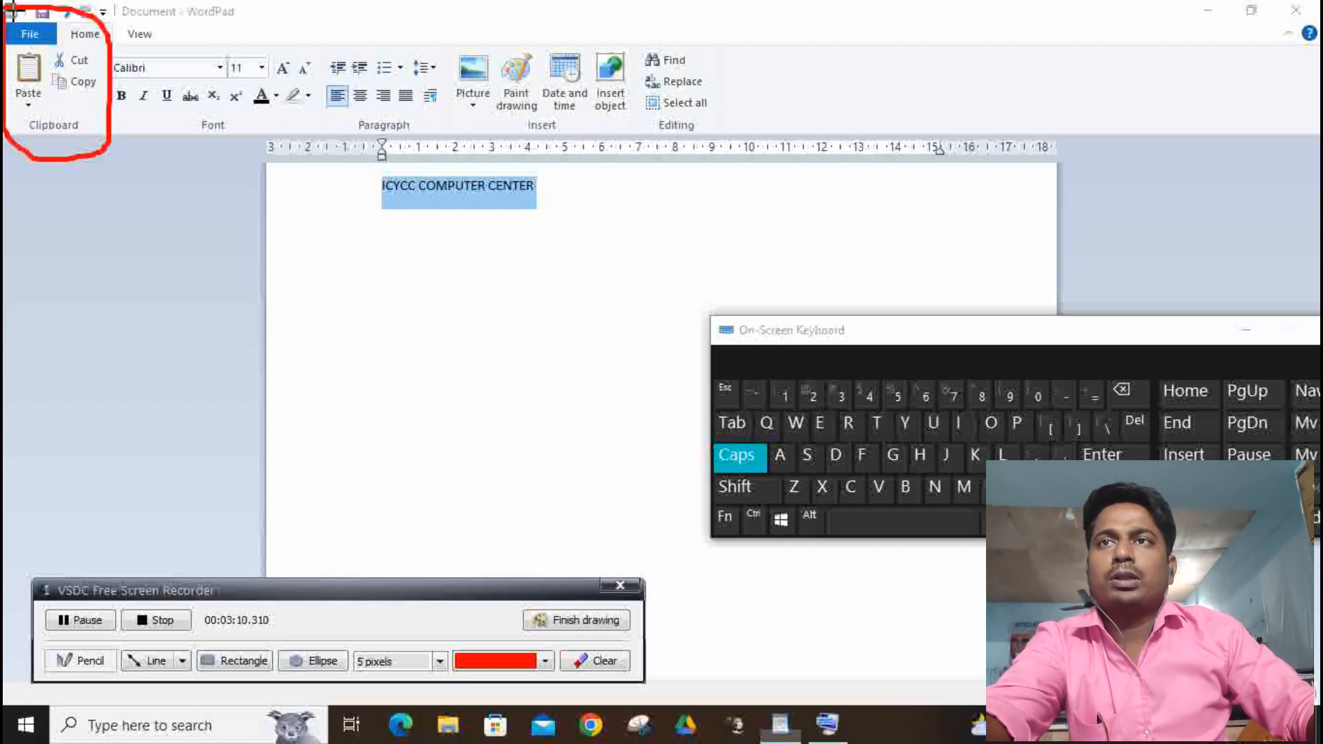
- Outline the Font, Paragraph, Insert and Editing groups of WordPad's ribbon with the red pencil, and clear the drawing
{"action": "mouse_move", "coordinate": [103, 35]}
{"action": "left_mouse_down"}
{"action": "mouse_move", "coordinate": [148, 10]}
{"action": "mouse_move", "coordinate": [310, 17]}
{"action": "mouse_move", "coordinate": [323, 153]}
{"action": "mouse_move", "coordinate": [184, 156]}
{"action": "mouse_move", "coordinate": [121, 105]}
{"action": "mouse_move", "coordinate": [119, 31]}
{"action": "mouse_move", "coordinate": [309, 15]}
{"action": "mouse_move", "coordinate": [333, 128]}
{"action": "mouse_move", "coordinate": [406, 148]}
{"action": "mouse_move", "coordinate": [449, 112]}
{"action": "mouse_move", "coordinate": [422, 14]}
{"action": "mouse_move", "coordinate": [307, 38]}
{"action": "left_mouse_up"}
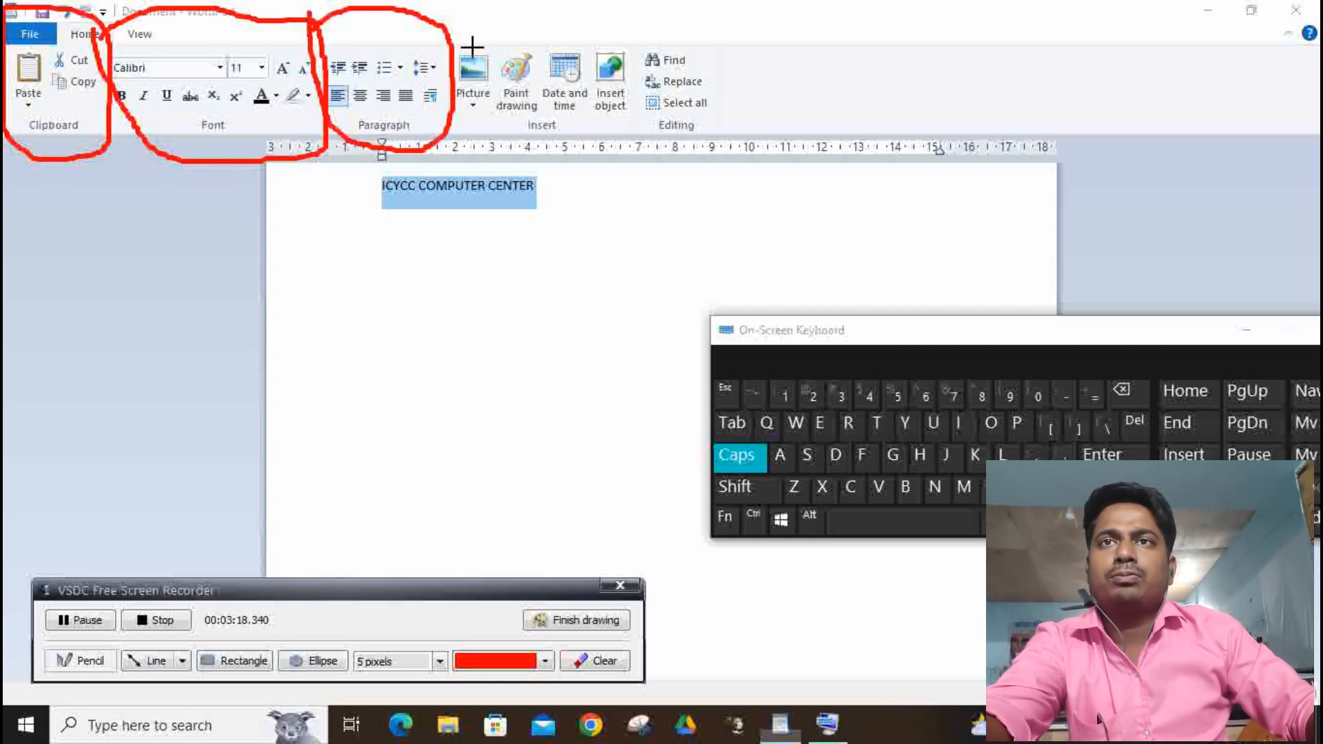
{"action": "mouse_move", "coordinate": [453, 14]}
{"action": "left_mouse_down"}
{"action": "mouse_move", "coordinate": [453, 75]}
{"action": "mouse_move", "coordinate": [513, 147]}
{"action": "mouse_move", "coordinate": [632, 89]}
{"action": "mouse_move", "coordinate": [546, 6]}
{"action": "mouse_move", "coordinate": [452, 27]}
{"action": "left_mouse_up"}
{"action": "mouse_move", "coordinate": [650, 8]}
{"action": "left_mouse_down"}
{"action": "mouse_move", "coordinate": [624, 127]}
{"action": "mouse_move", "coordinate": [706, 149]}
{"action": "mouse_move", "coordinate": [661, 7]}
{"action": "mouse_move", "coordinate": [641, 6]}
{"action": "left_mouse_up"}
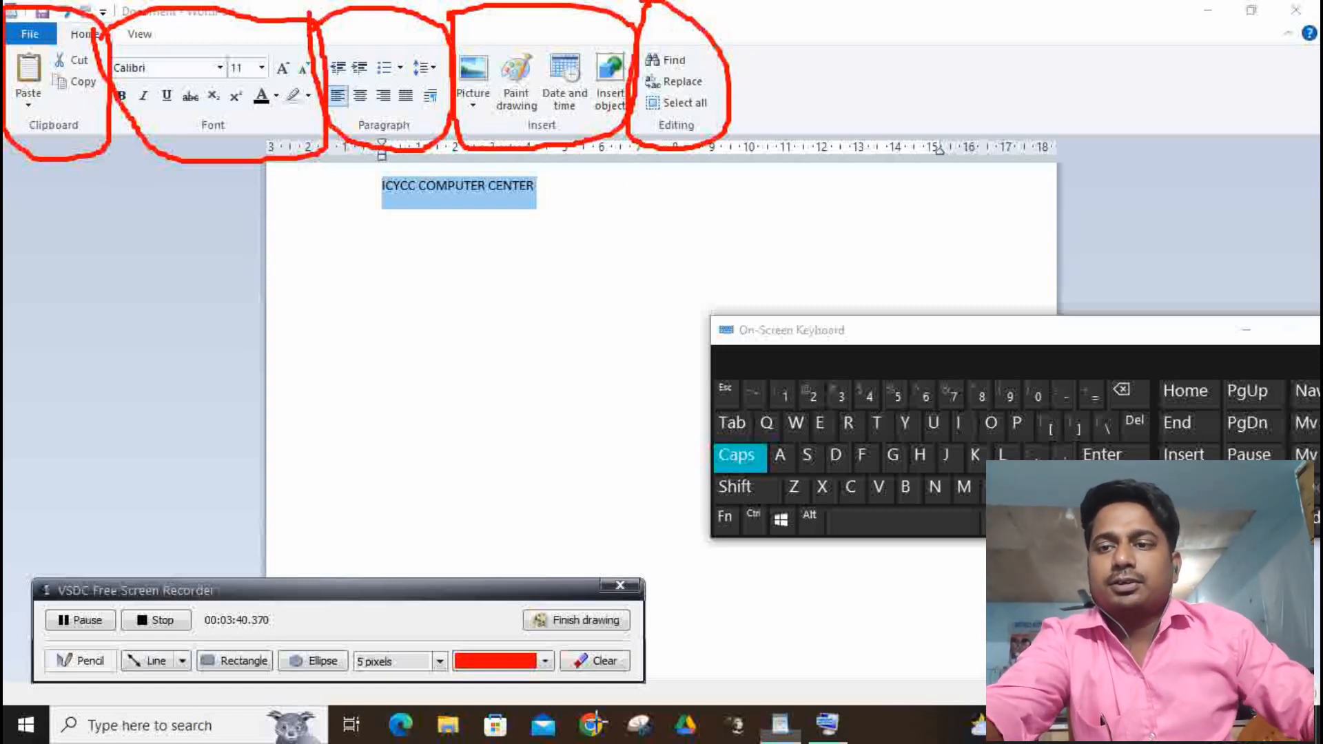
{"action": "left_click", "coordinate": [571, 667]}
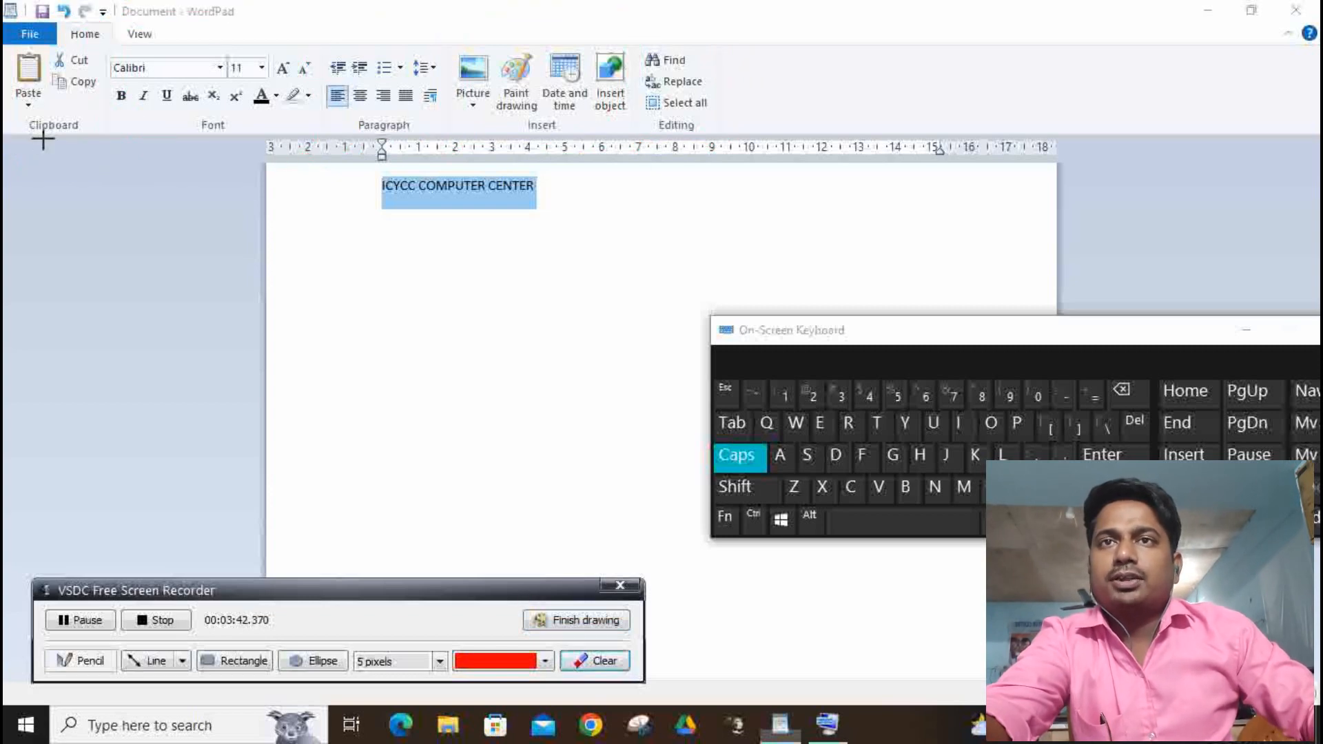
- Outline the ribbon's Clipboard group again with the red pencil, and finish drawing
{"action": "mouse_move", "coordinate": [10, 126]}
{"action": "left_mouse_down"}
{"action": "mouse_move", "coordinate": [94, 136]}
{"action": "mouse_move", "coordinate": [109, 80]}
{"action": "mouse_move", "coordinate": [44, 18]}
{"action": "mouse_move", "coordinate": [5, 149]}
{"action": "left_mouse_up"}
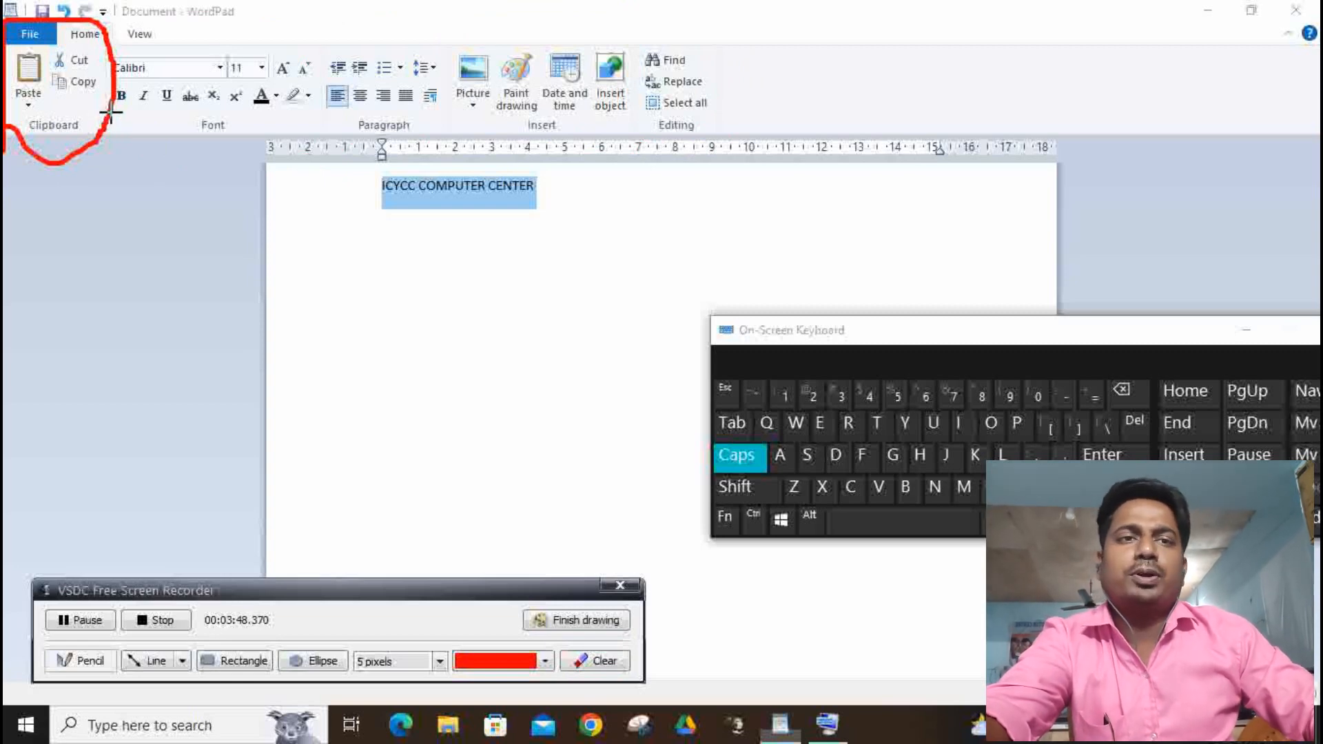
{"action": "left_click", "coordinate": [587, 620]}
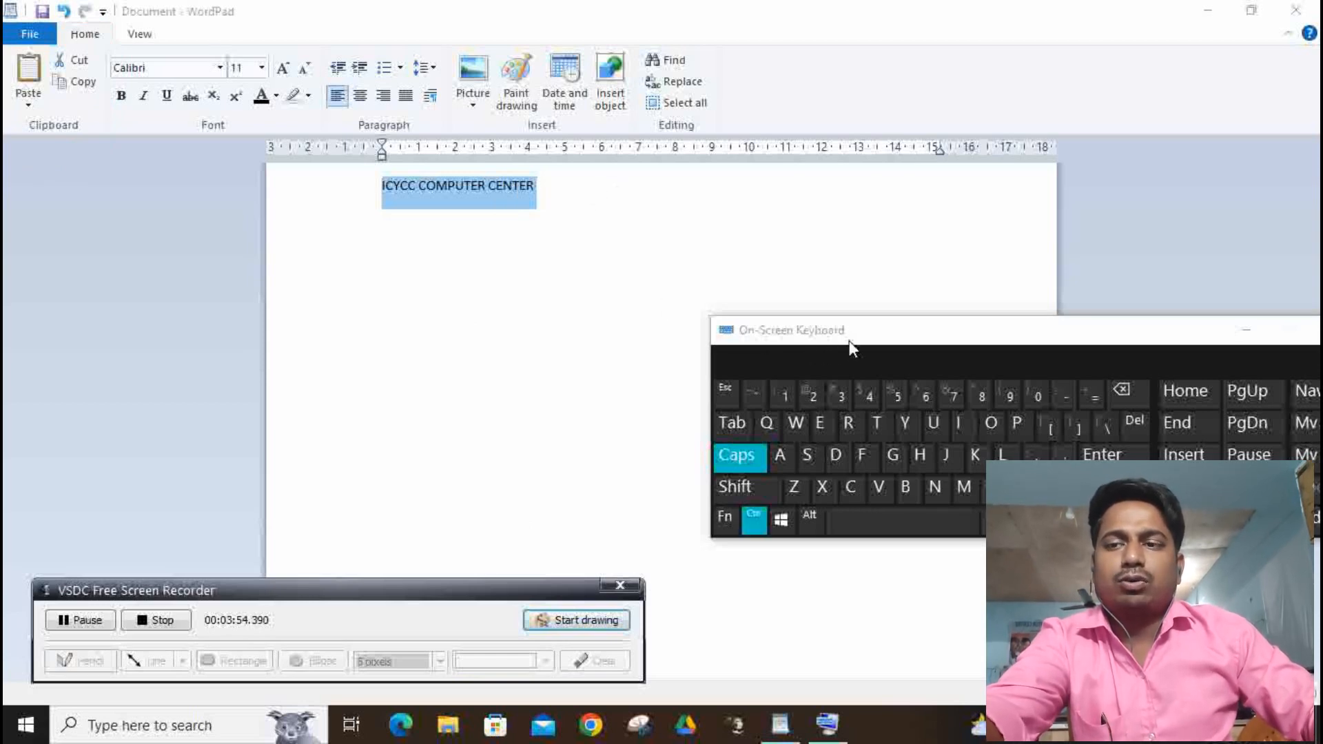
- Copy the selected line ICYCC COMPUTER CENTER using the on-screen keyboard
{"action": "key", "text": "ctrl+g"}
{"action": "left_click", "coordinate": [850, 488]}
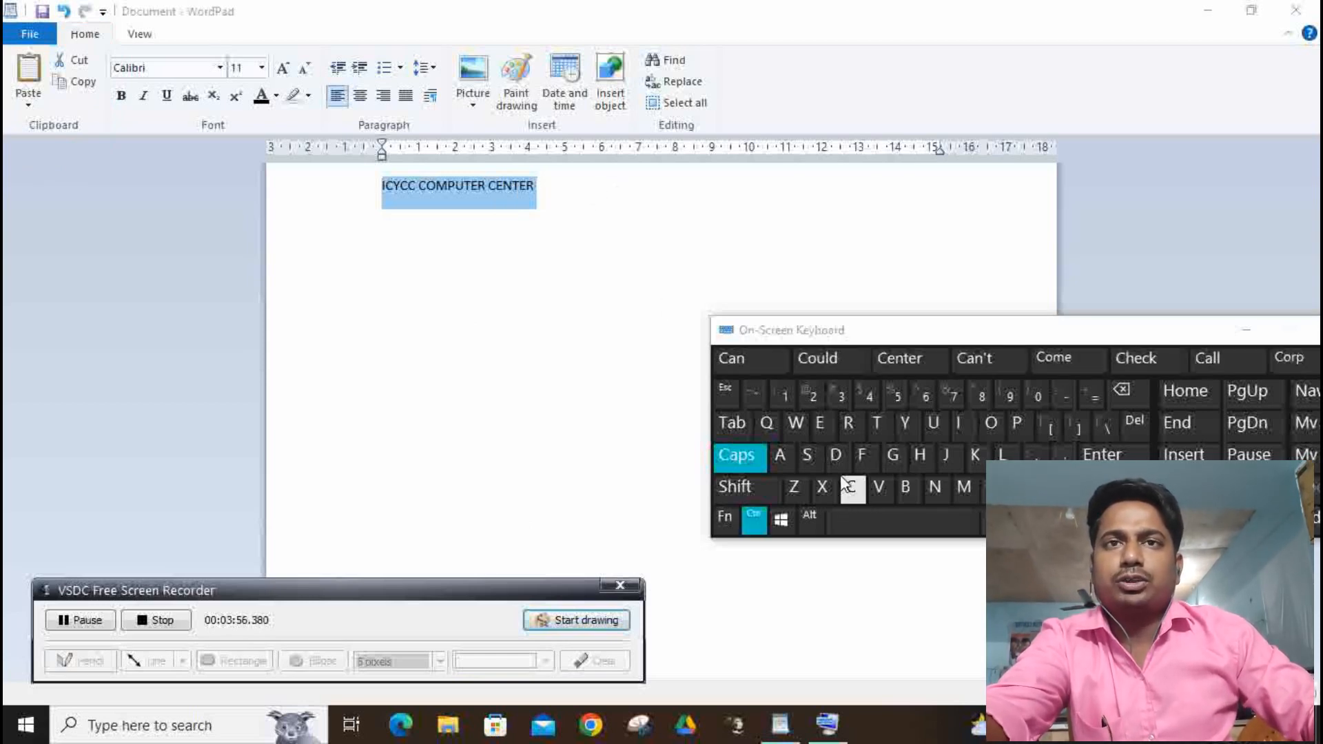
{"action": "key", "text": "ctrl"}
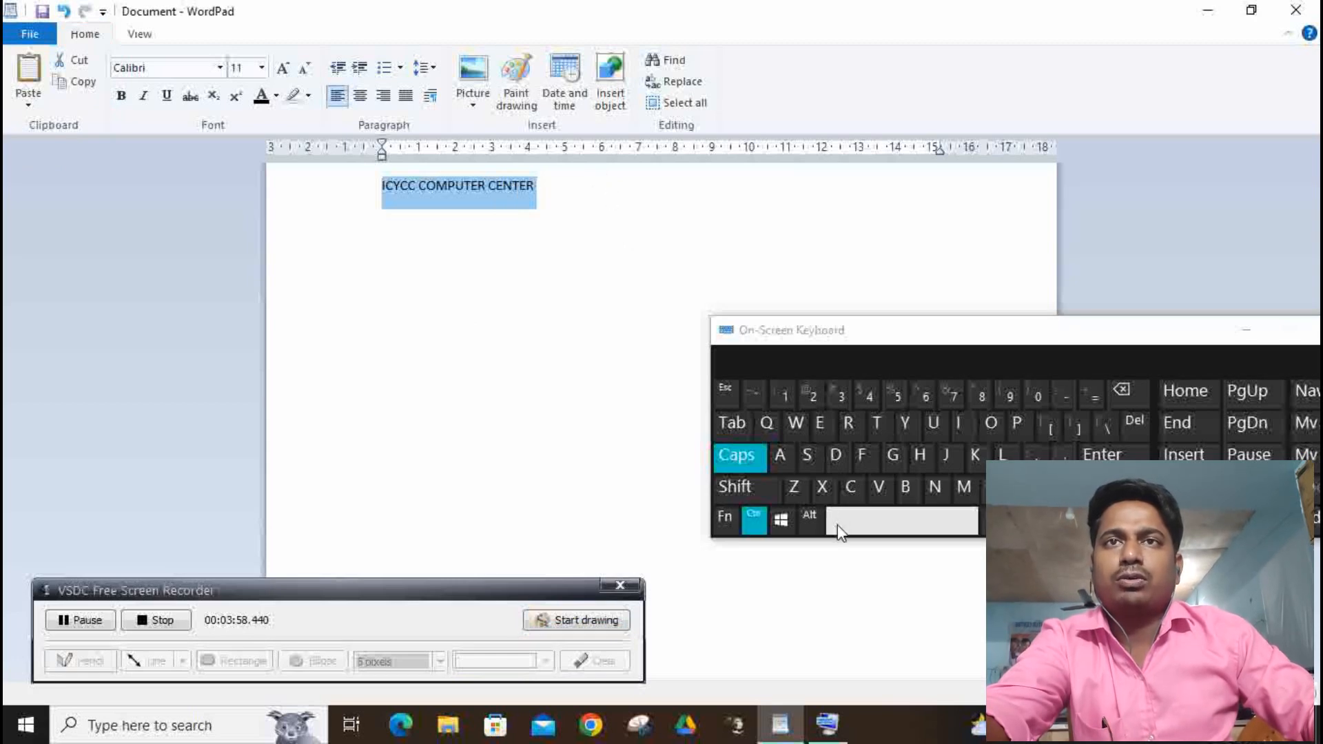
{"action": "left_click", "coordinate": [851, 486]}
- Paste the copied line twice below the original with the on-screen keyboard, each copy on its own new line
{"action": "left_click", "coordinate": [671, 225]}
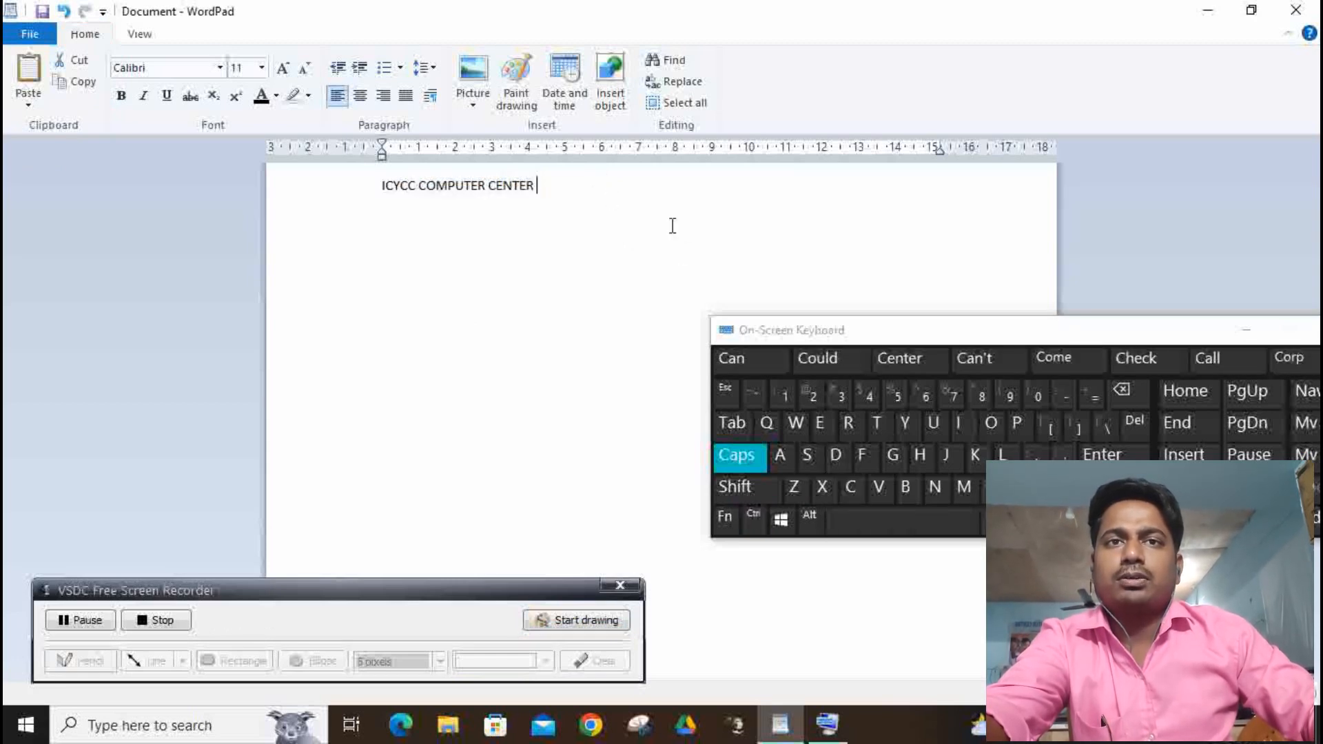
{"action": "left_click", "coordinate": [1111, 455]}
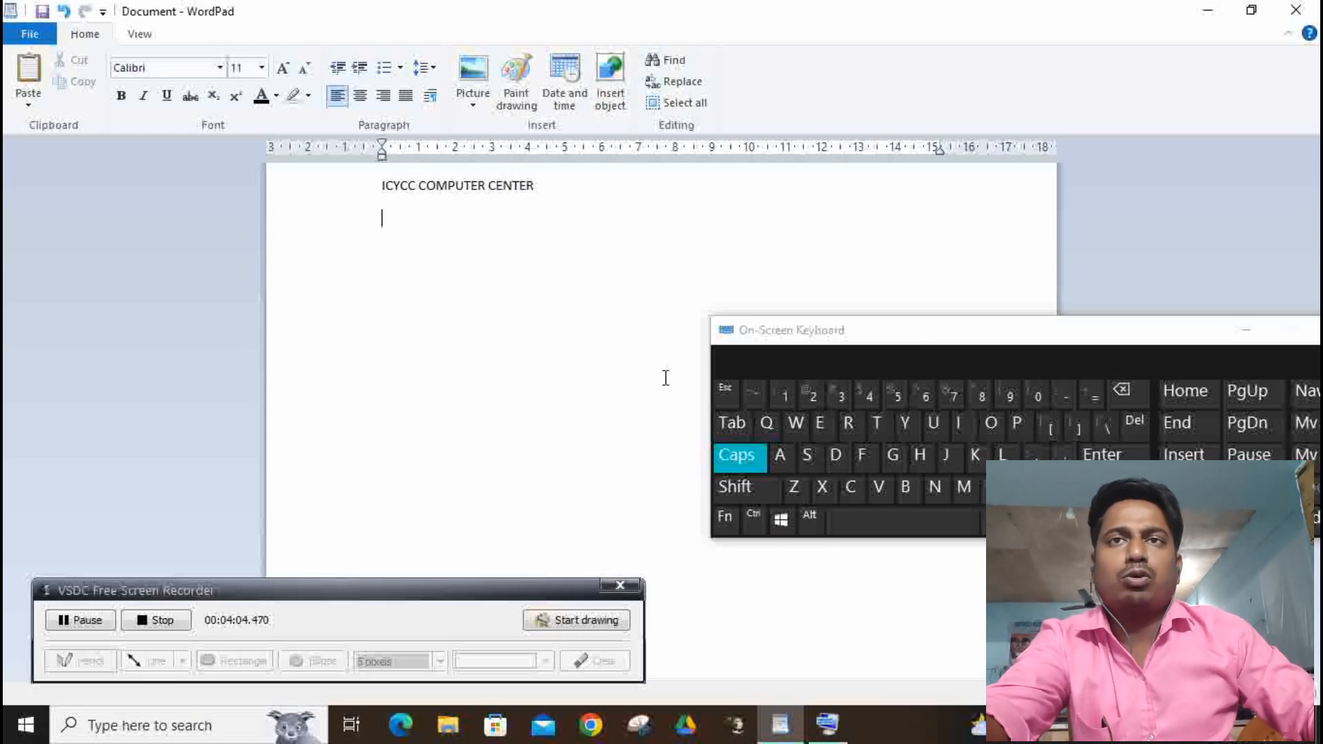
{"action": "left_click", "coordinate": [752, 514]}
{"action": "left_click", "coordinate": [883, 487]}
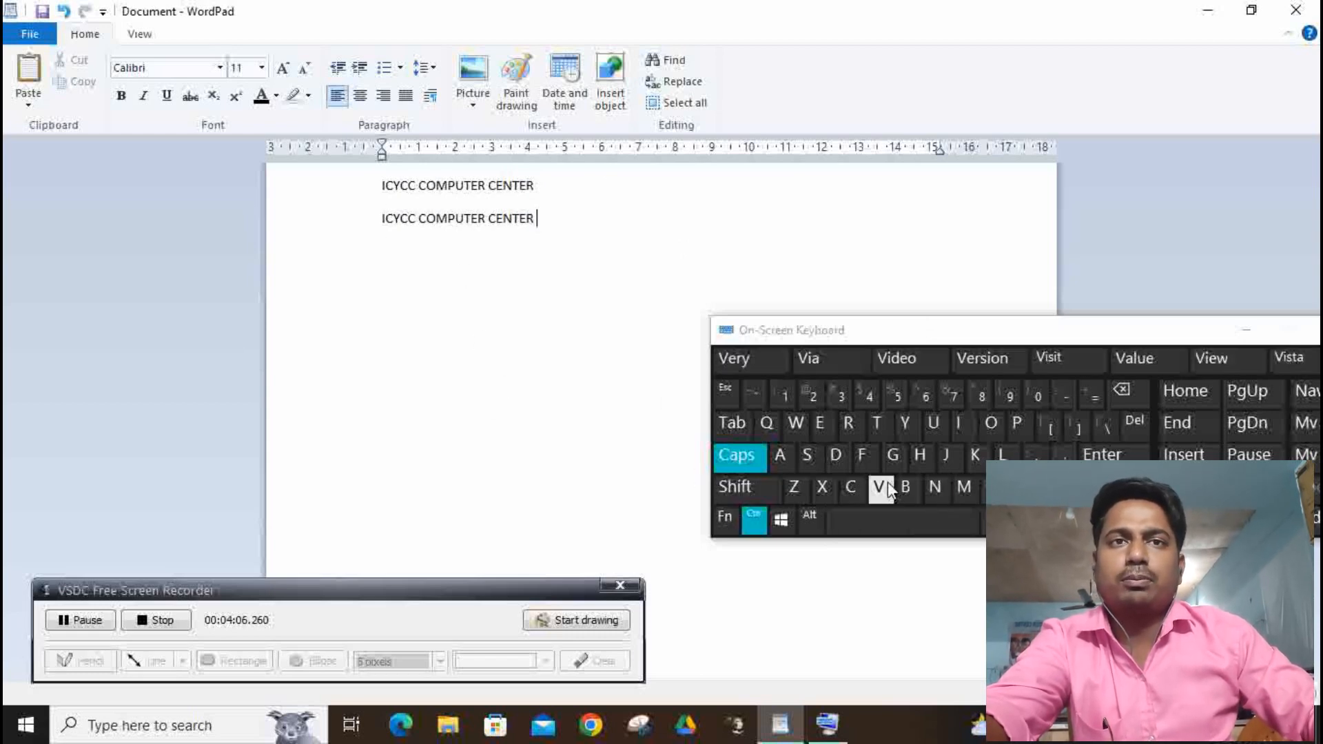
{"action": "left_click", "coordinate": [1102, 454]}
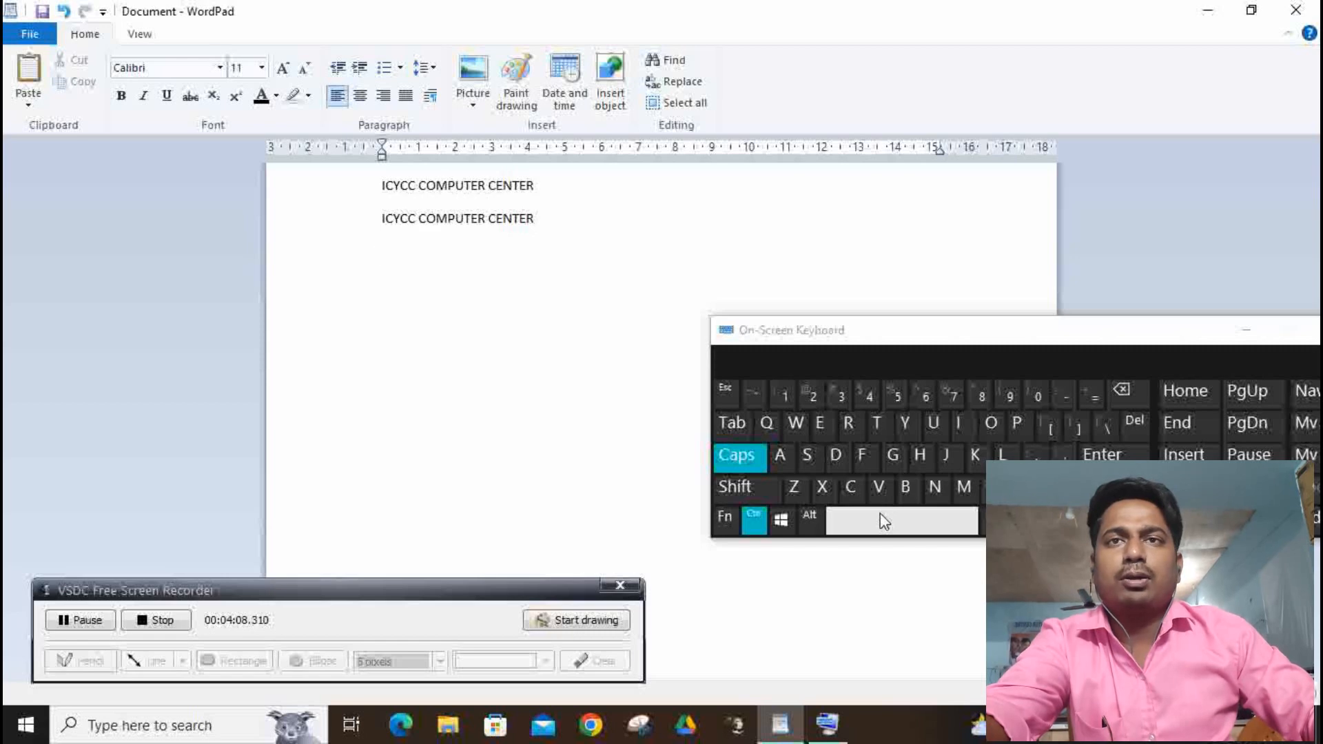
{"action": "left_click", "coordinate": [890, 487]}
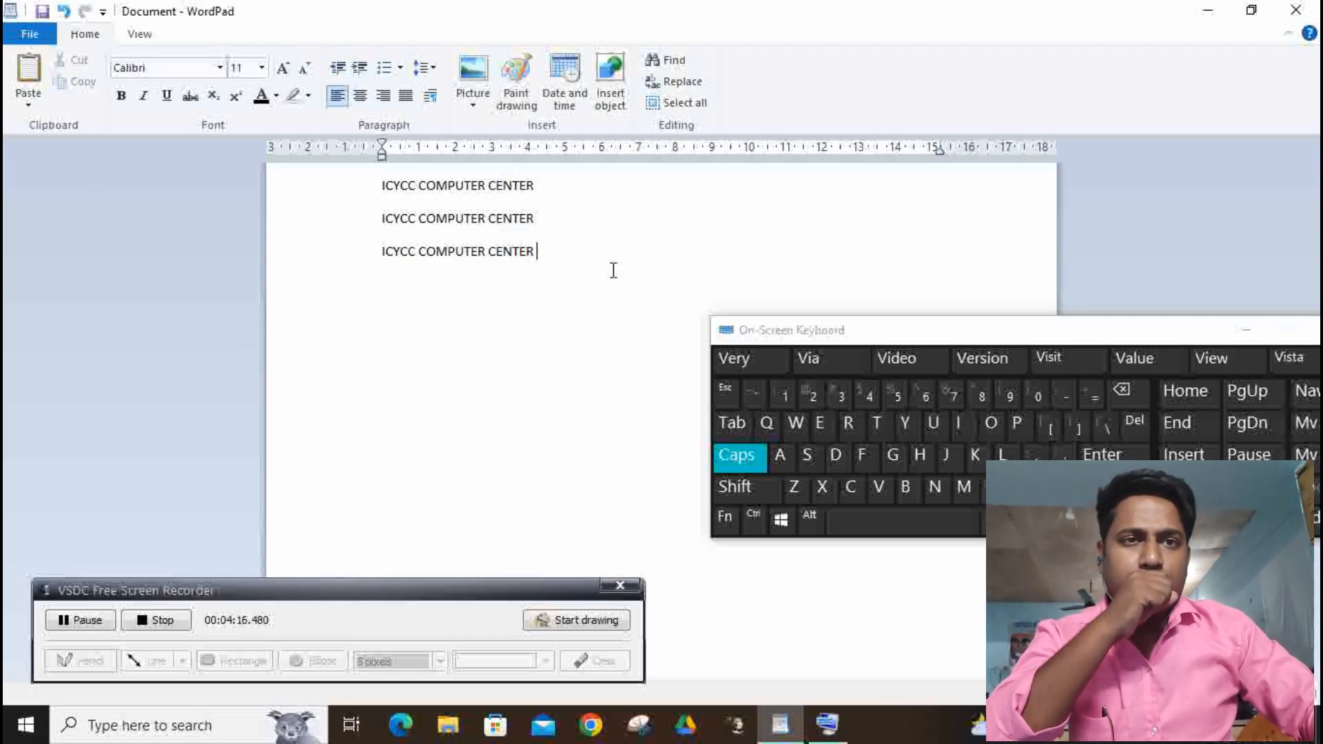
- Delete the two pasted copies below the first ICYCC COMPUTER CENTER line
{"action": "left_click_drag", "start_coordinate": [536, 253], "coordinate": [317, 240]}
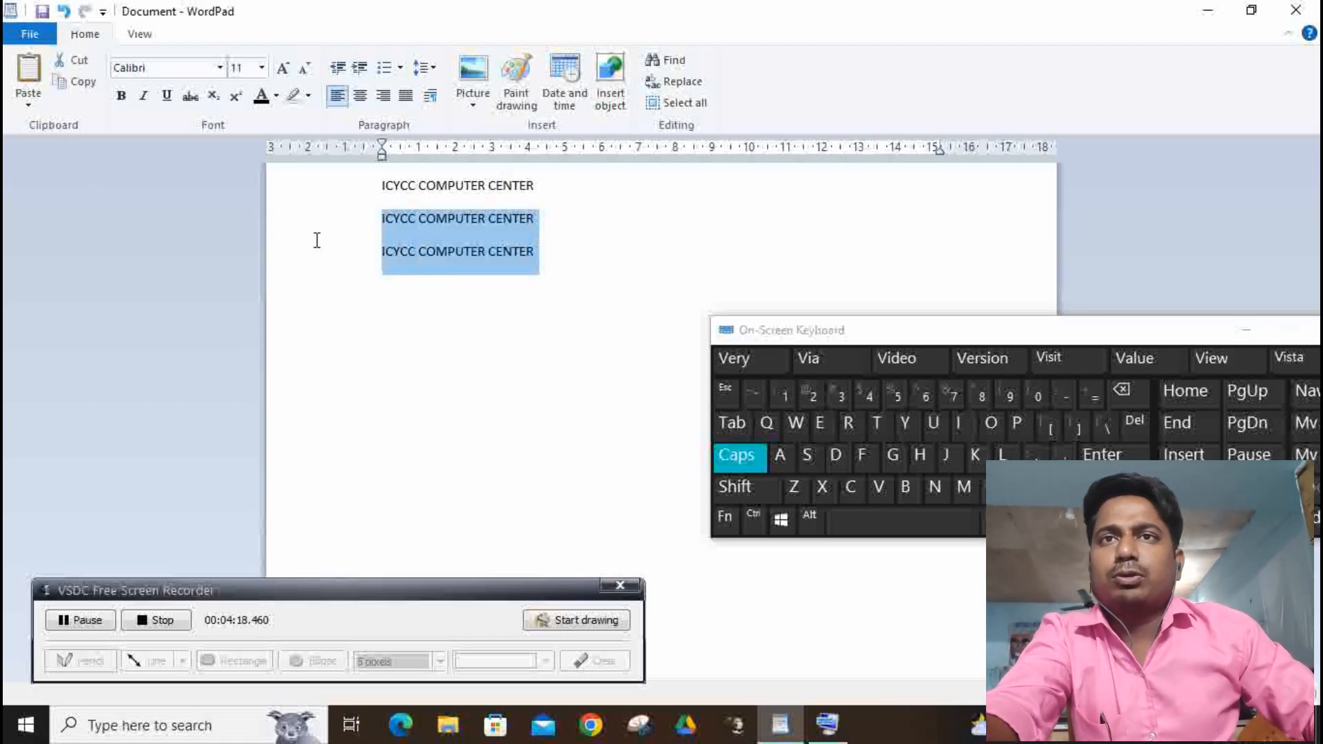
{"action": "key", "text": "Delete"}
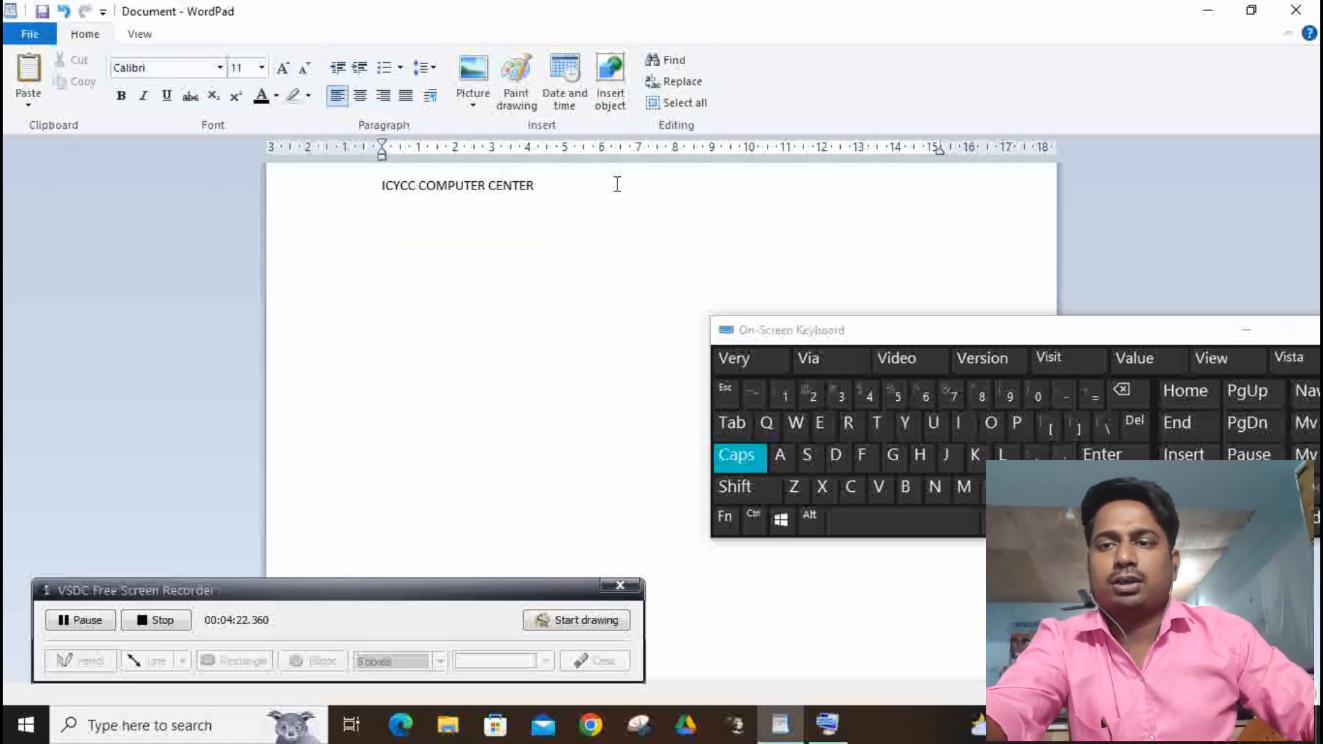
- Select the remaining line ICYCC COMPUTER CENTER and copy it with the ribbon's Copy command
{"action": "left_click_drag", "start_coordinate": [537, 186], "coordinate": [373, 186]}
{"action": "key", "text": "ctrl+c"}
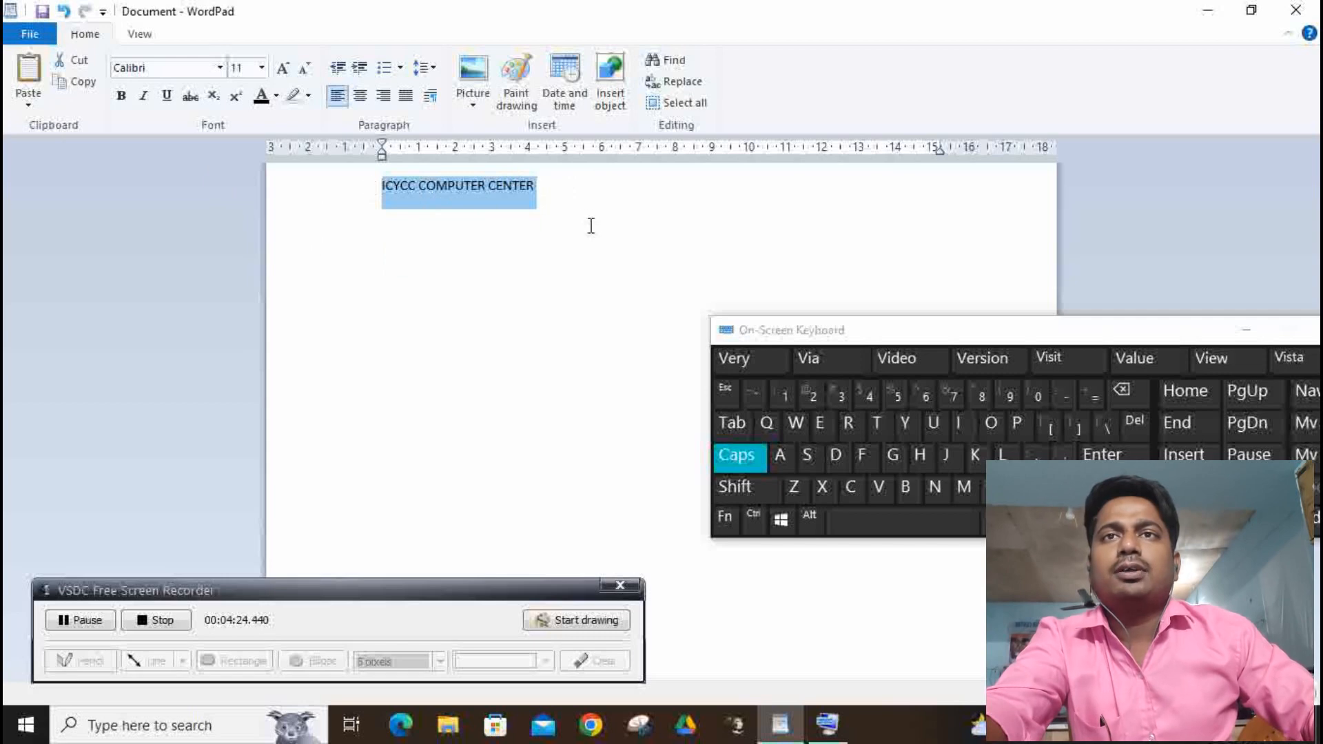
{"action": "left_click", "coordinate": [79, 82]}
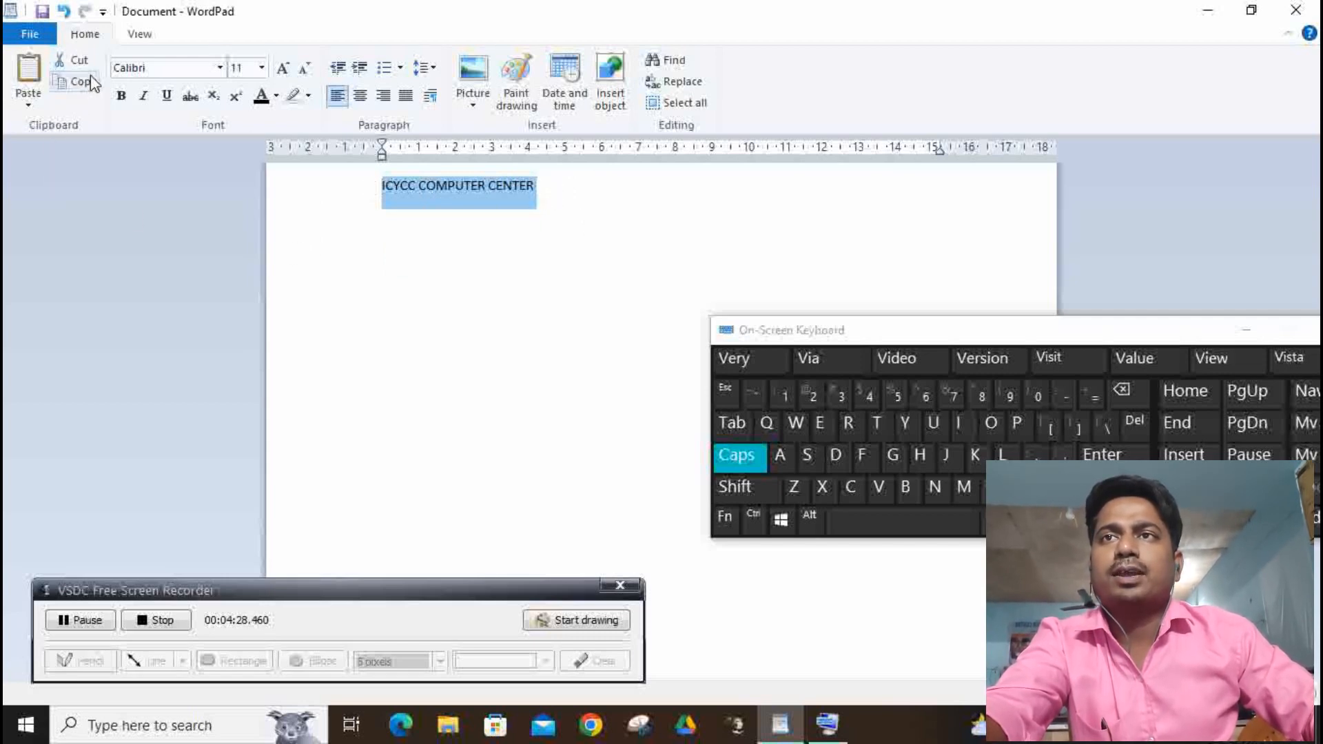
- Paste the copied line twice below the original with the ribbon's Paste command, starting a new line after each copy
{"action": "left_click", "coordinate": [719, 197]}
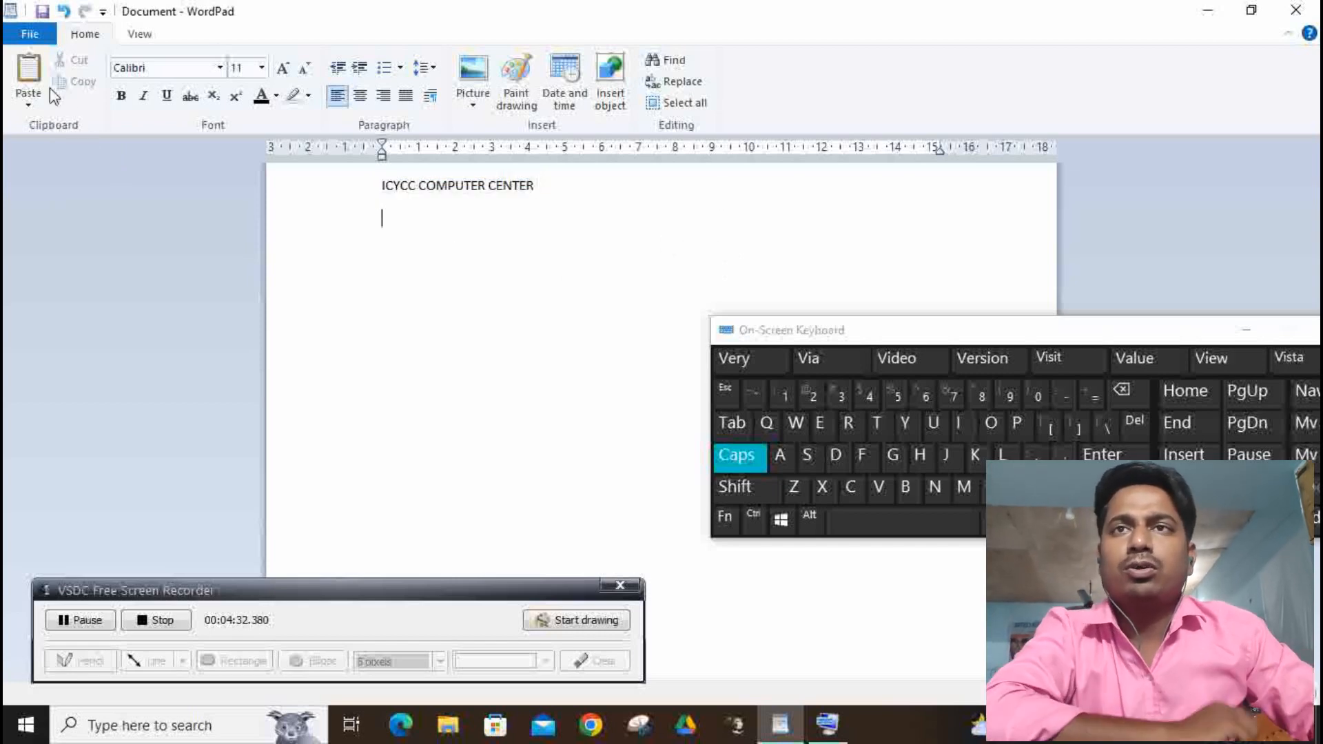
{"action": "left_click", "coordinate": [29, 76]}
{"action": "key", "text": "Return"}
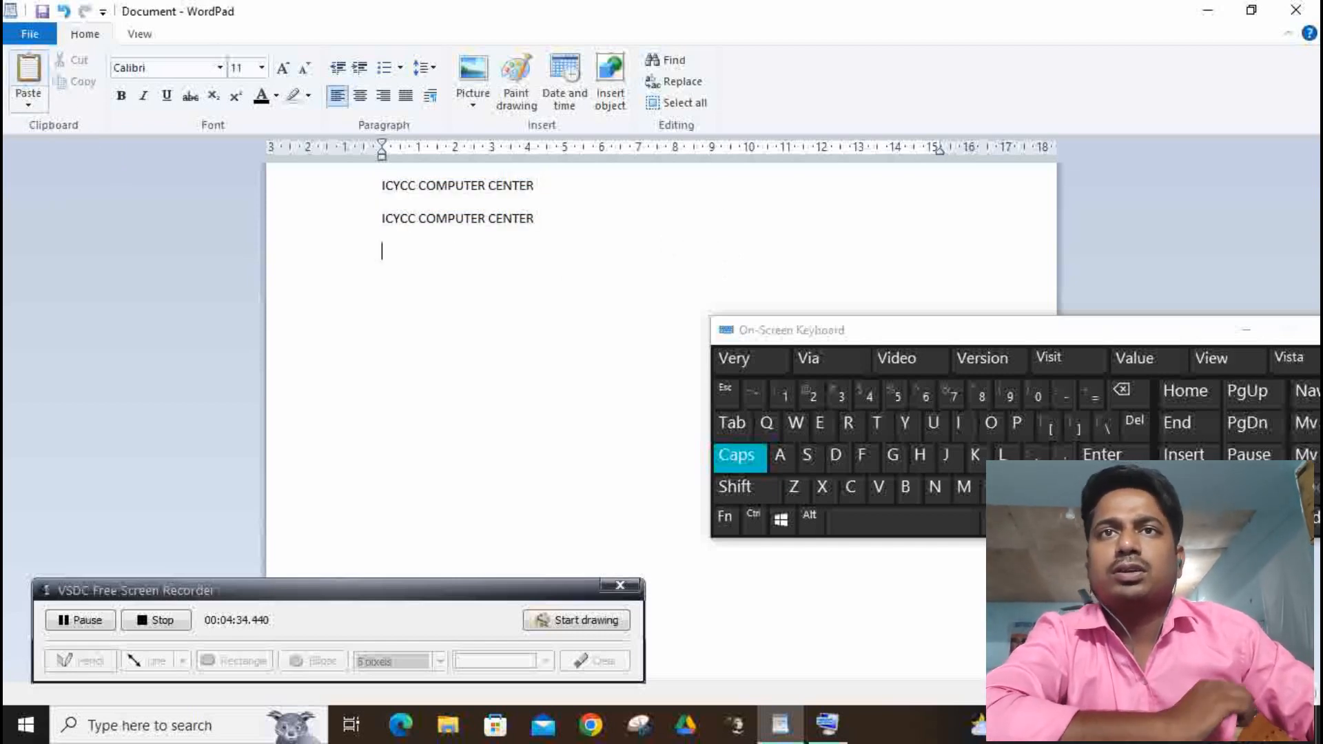
{"action": "left_click", "coordinate": [29, 75]}
{"action": "key", "text": "Return"}
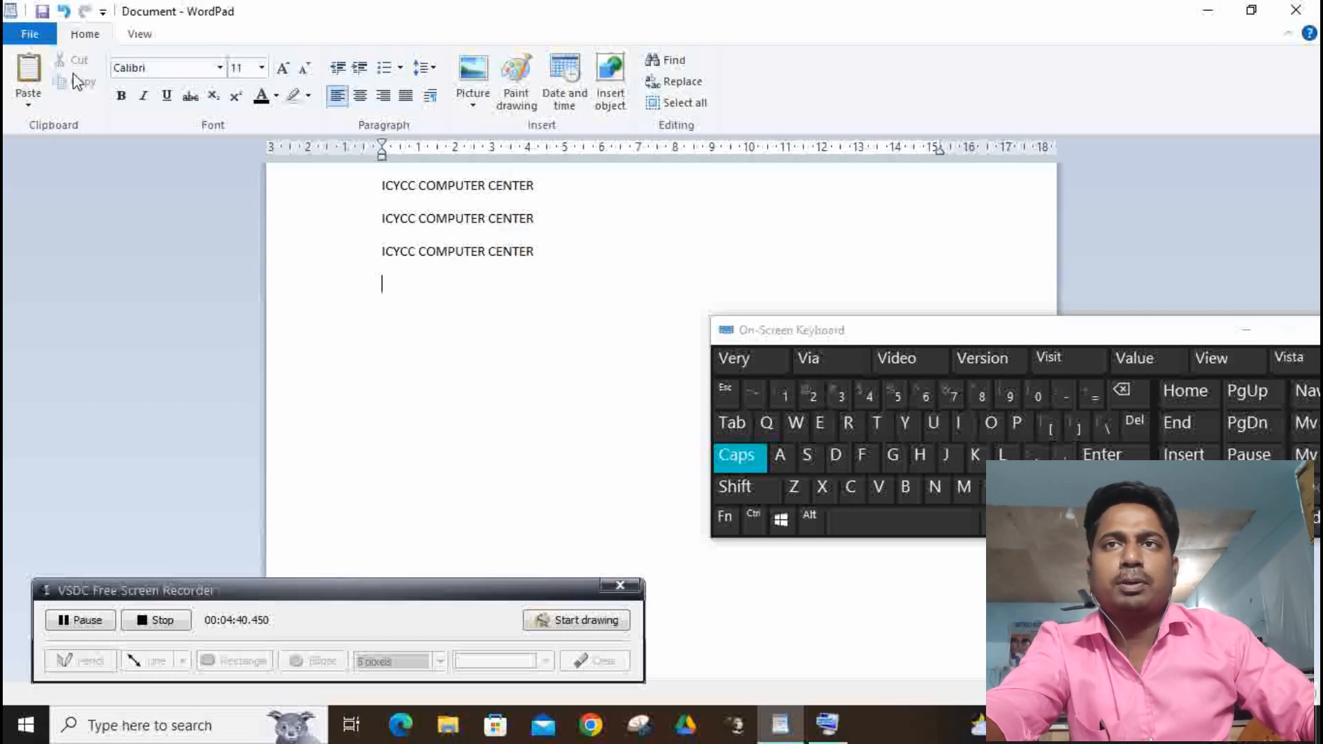
- Select and copy the third line, and paste it three times in a row over itself
{"action": "left_click_drag", "start_coordinate": [656, 281], "coordinate": [377, 251]}
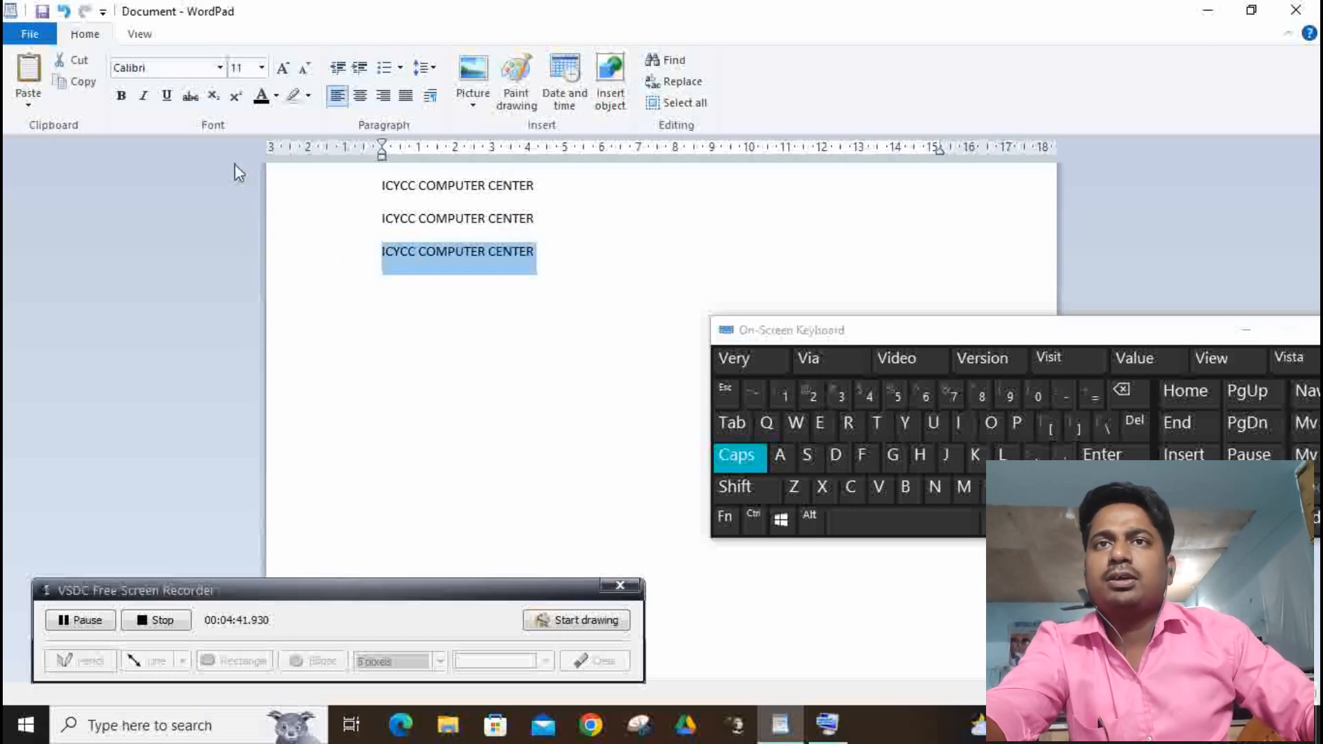
{"action": "left_click", "coordinate": [82, 92]}
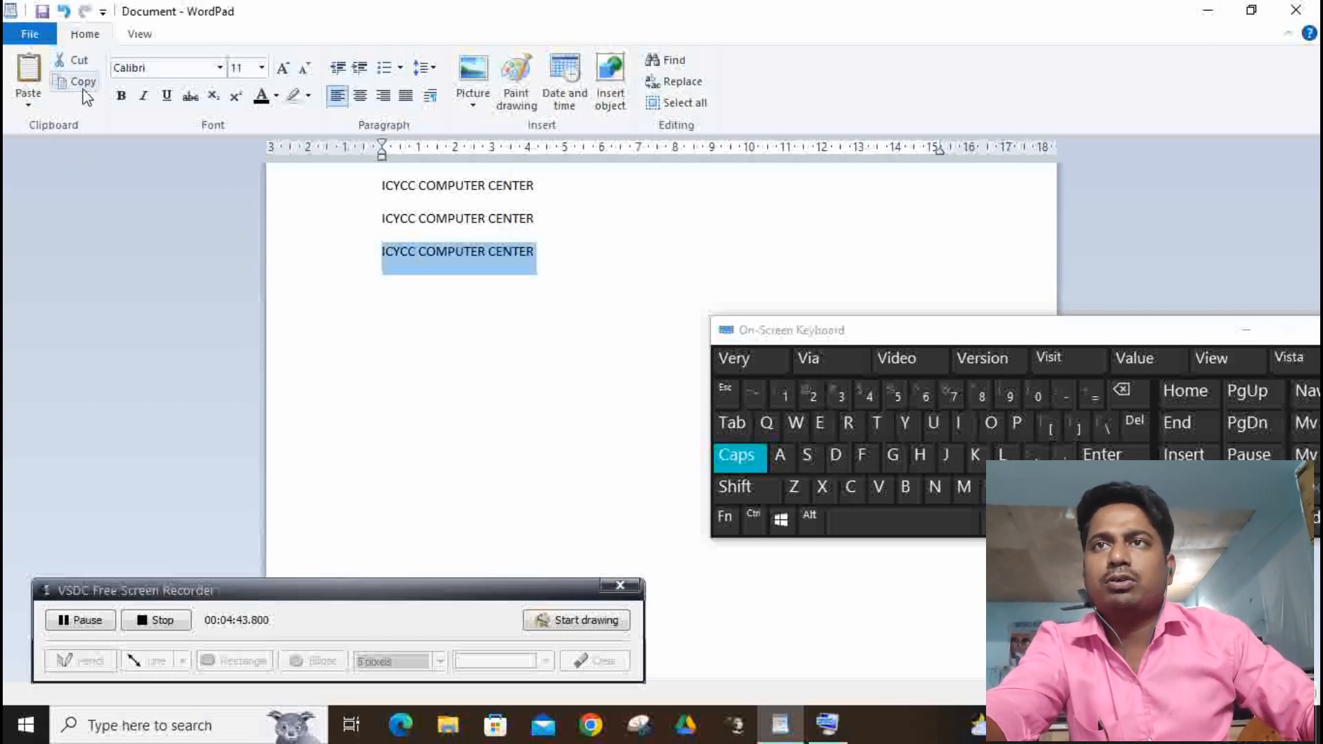
{"action": "left_click", "coordinate": [28, 69]}
{"action": "left_click", "coordinate": [27, 69]}
{"action": "left_click", "coordinate": [28, 69]}
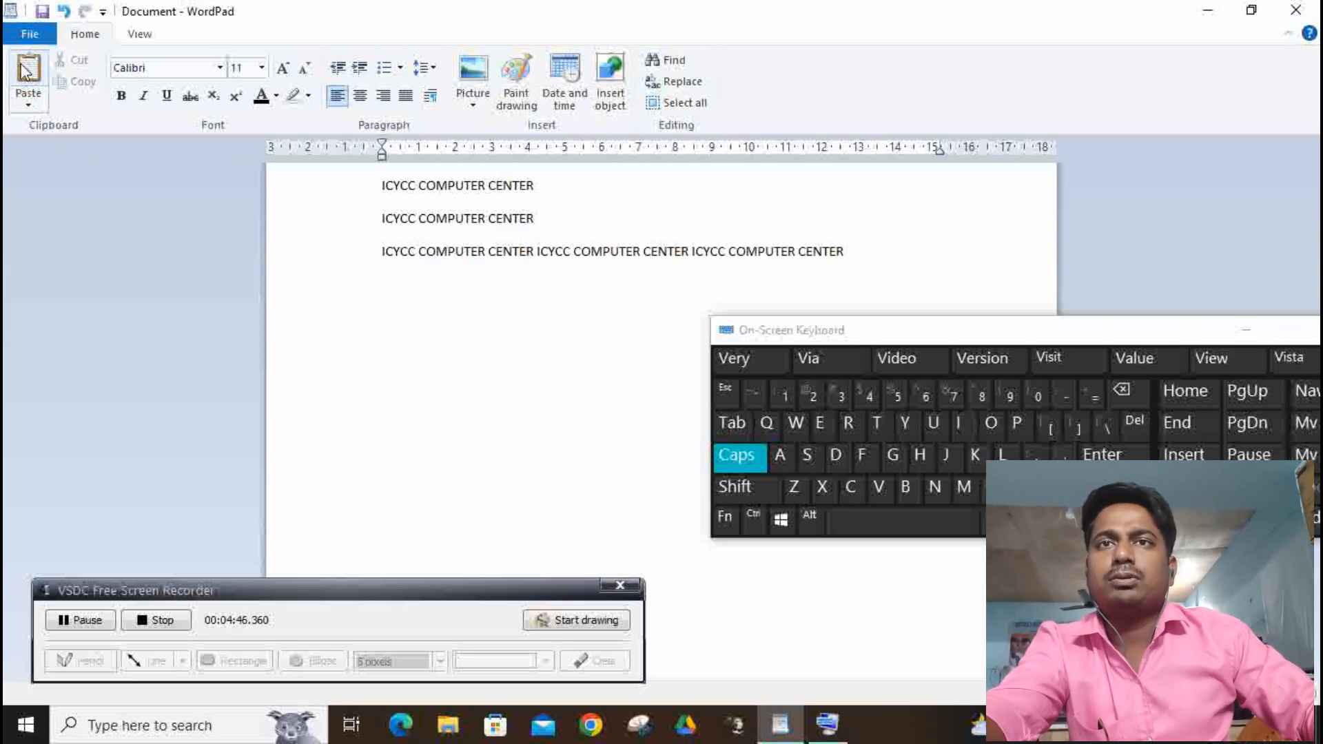
- Undo the three consecutive pastes on the third line
{"action": "key", "text": "ctrl+z"}
{"action": "key", "text": "ctrl+z"}
{"action": "key", "text": "ctrl+z"}
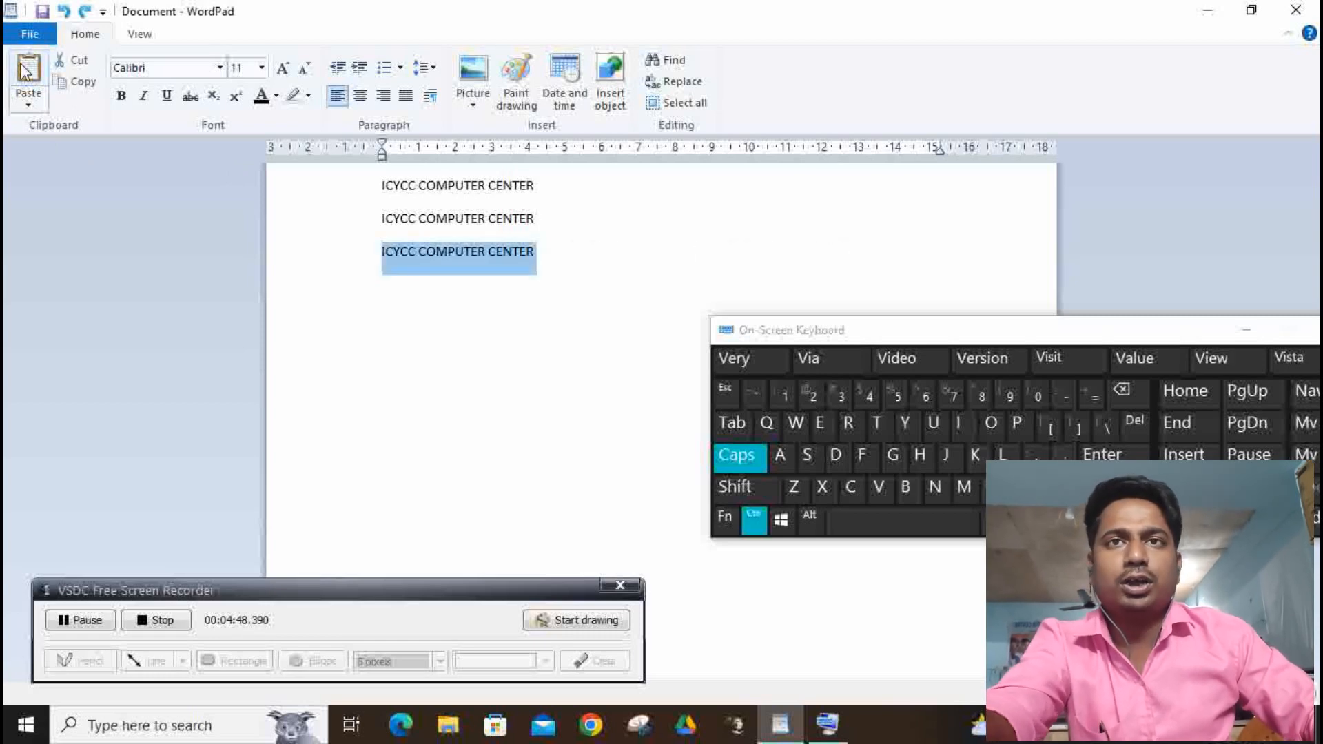
- Paste once over the selected third line, and step back and forth through the recent changes with undo and redo
{"action": "left_click", "coordinate": [28, 69]}
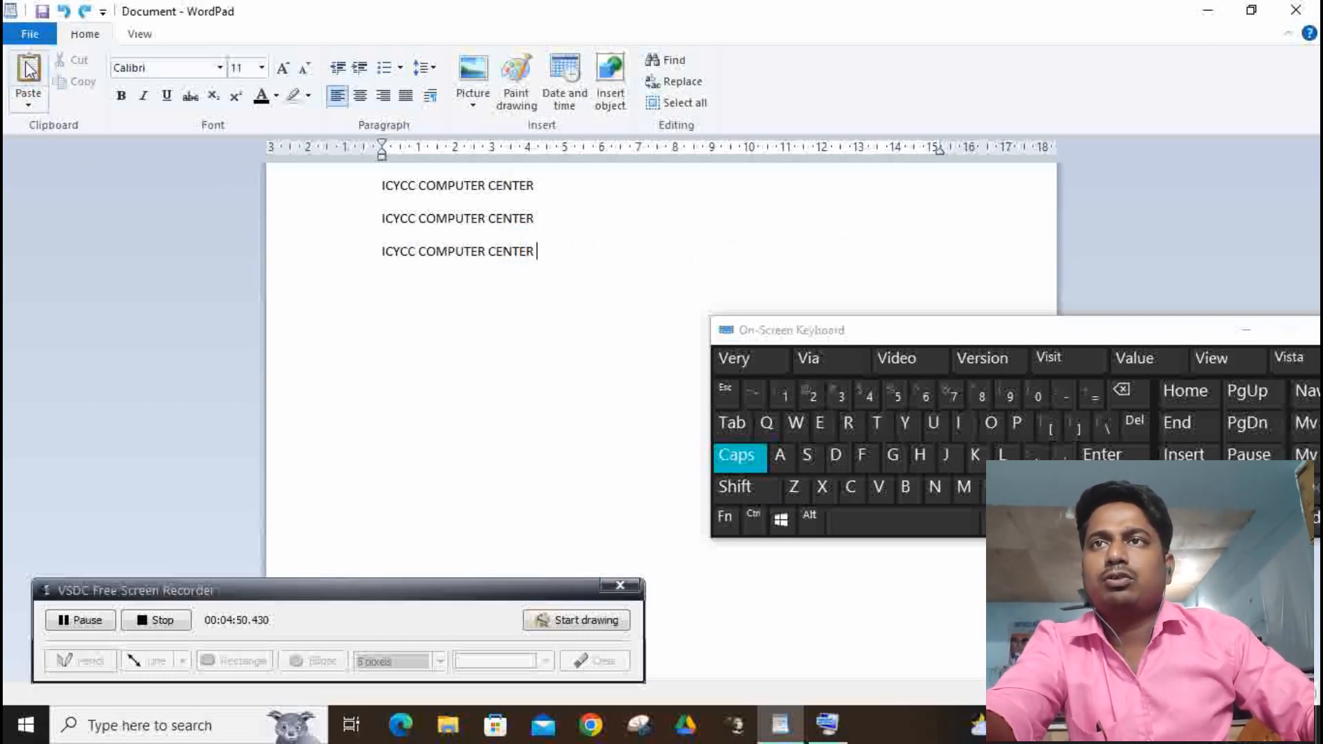
{"action": "key", "text": "ctrl+z"}
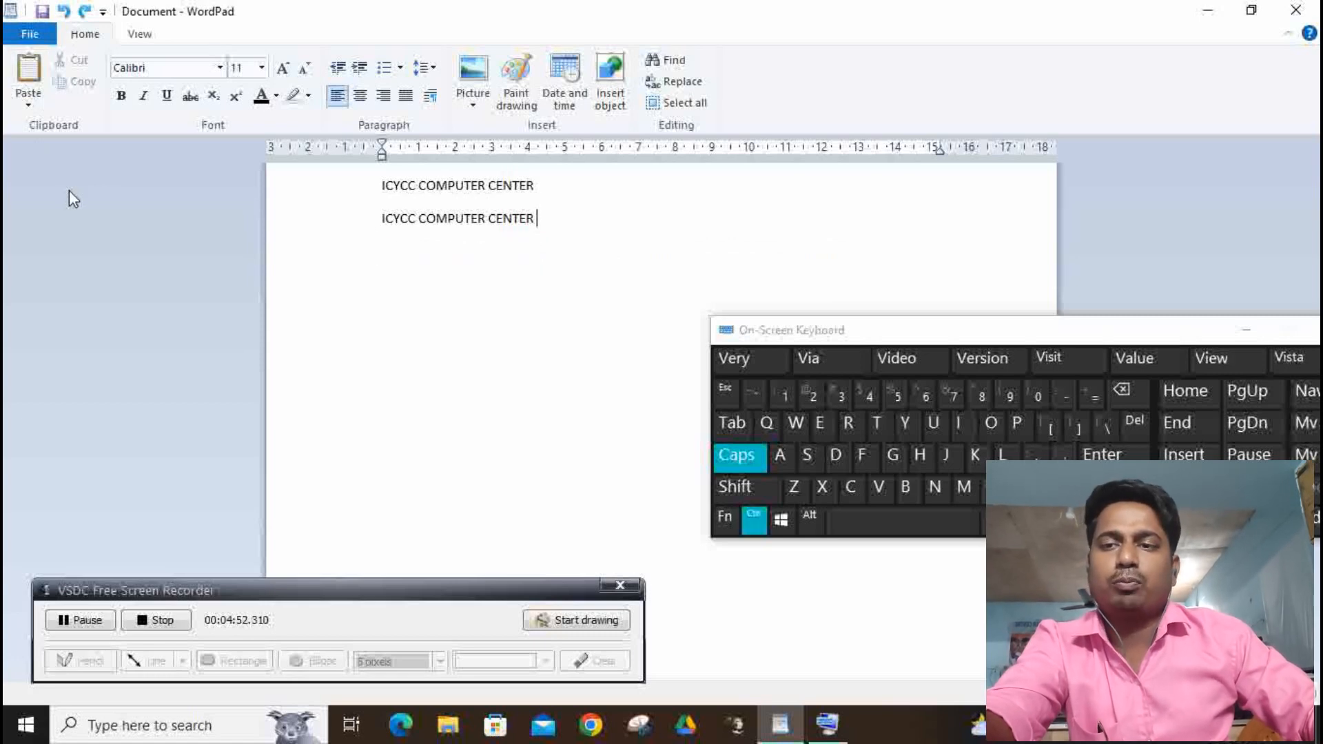
{"action": "key", "text": "ctrl+z"}
{"action": "key", "text": "ctrl+y"}
{"action": "key", "text": "ctrl+z"}
{"action": "key", "text": "ctrl+y"}
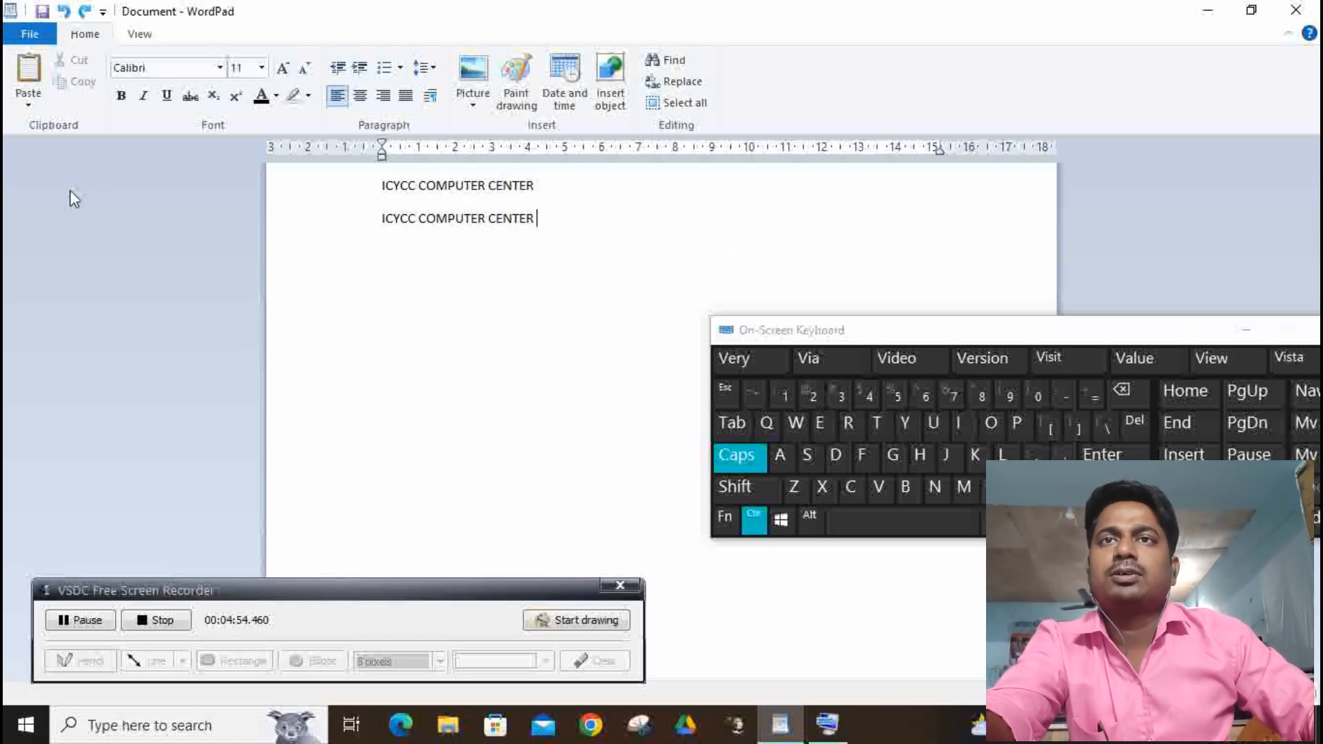
- Delete the second ICYCC COMPUTER CENTER line, keeping only the first
{"action": "left_click_drag", "start_coordinate": [570, 222], "coordinate": [329, 236]}
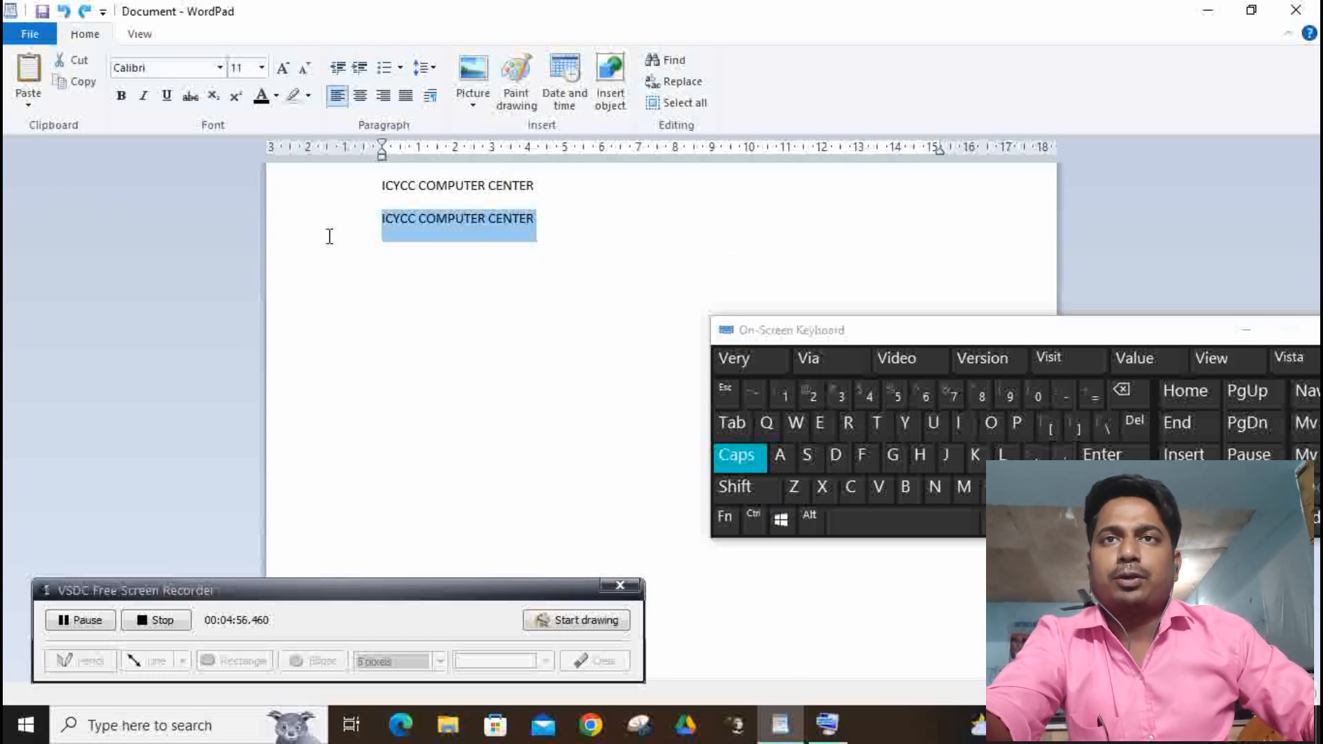
{"action": "key", "text": "Delete"}
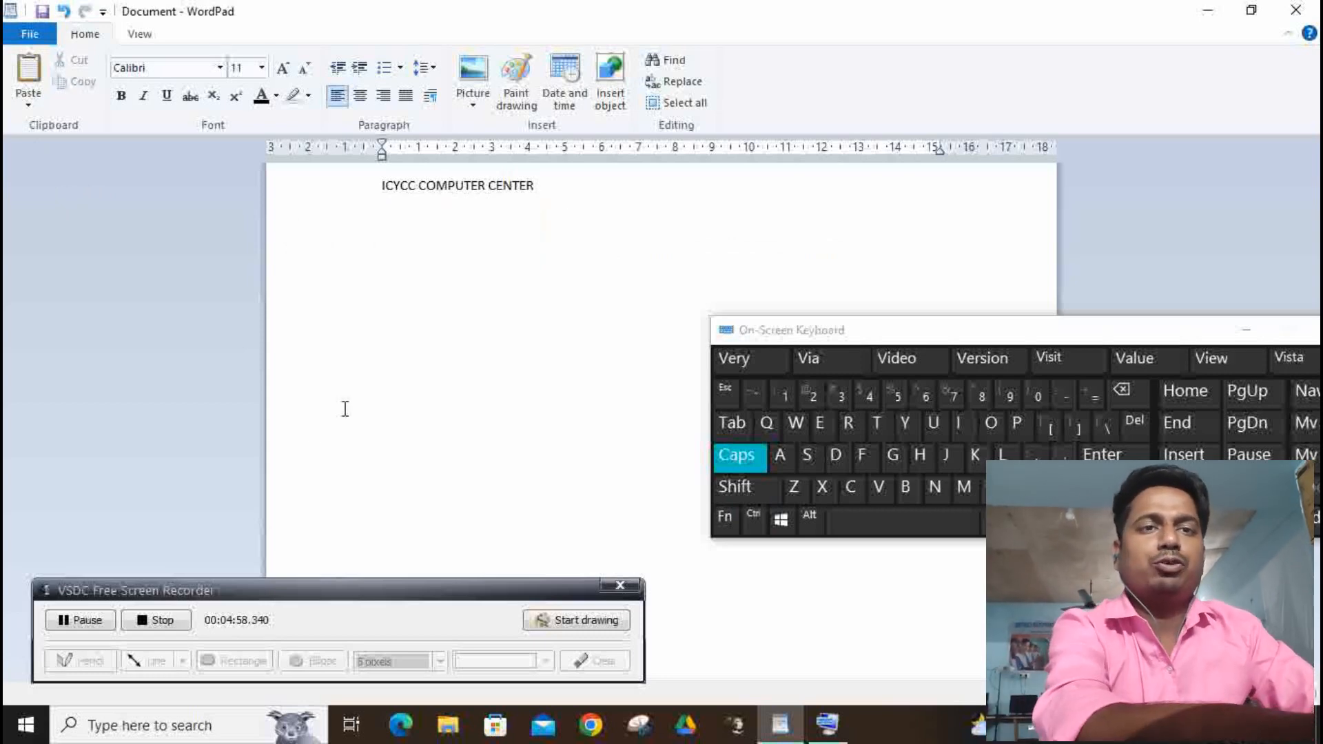
- Outline the ribbon's Font group with the red pencil, tick the font name and font size boxes, and finish drawing
{"action": "left_click", "coordinate": [577, 620]}
{"action": "mouse_move", "coordinate": [104, 43]}
{"action": "left_mouse_down"}
{"action": "mouse_move", "coordinate": [105, 91]}
{"action": "mouse_move", "coordinate": [136, 152]}
{"action": "mouse_move", "coordinate": [263, 153]}
{"action": "mouse_move", "coordinate": [310, 128]}
{"action": "mouse_move", "coordinate": [329, 69]}
{"action": "mouse_move", "coordinate": [307, 40]}
{"action": "mouse_move", "coordinate": [106, 41]}
{"action": "left_mouse_up"}
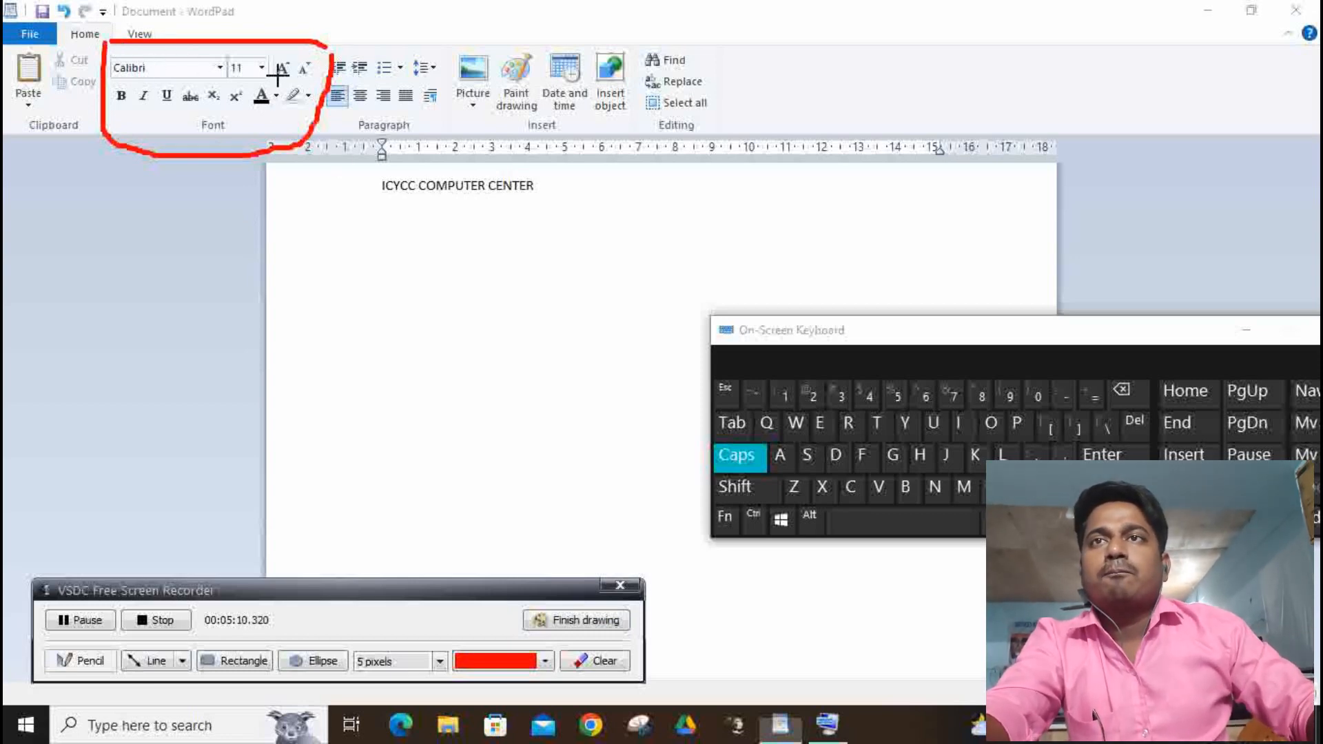
{"action": "mouse_move", "coordinate": [153, 61]}
{"action": "left_mouse_down"}
{"action": "mouse_move", "coordinate": [164, 72]}
{"action": "mouse_move", "coordinate": [222, 19]}
{"action": "left_mouse_up"}
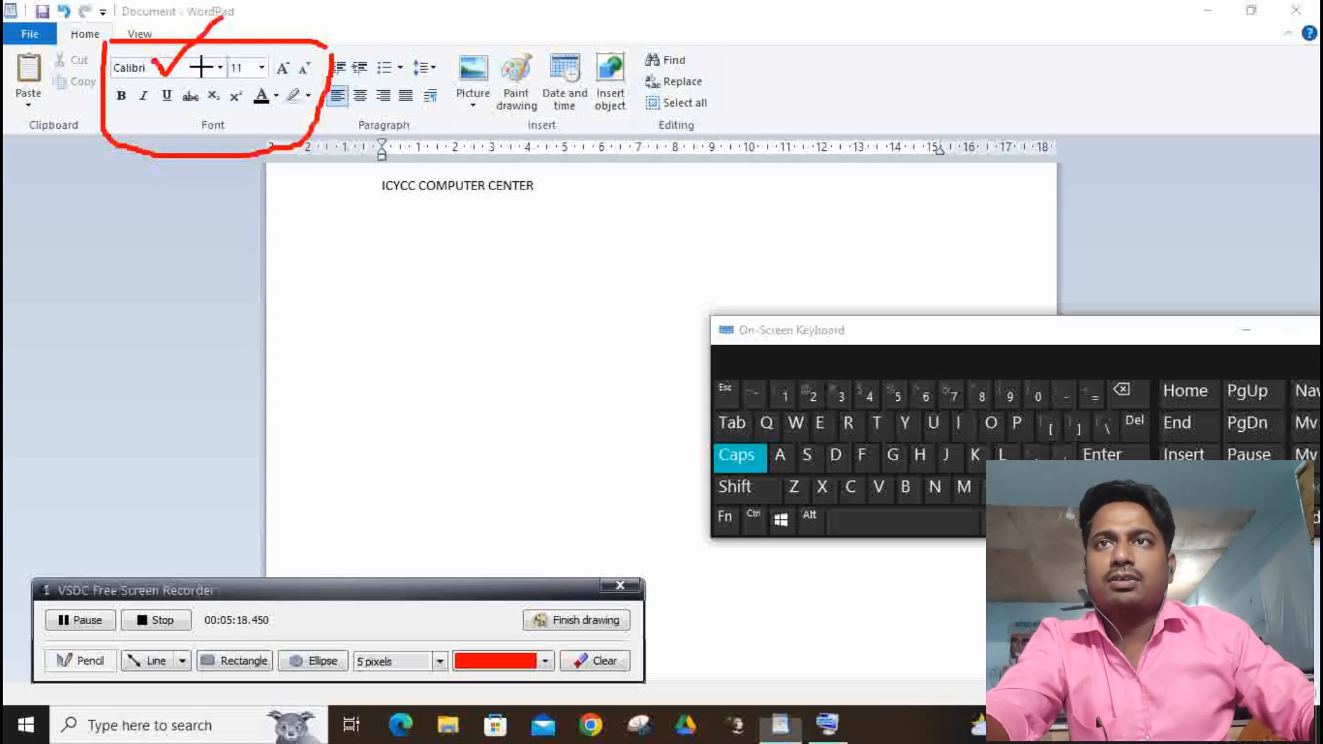
{"action": "mouse_move", "coordinate": [231, 47]}
{"action": "left_mouse_down"}
{"action": "mouse_move", "coordinate": [255, 75]}
{"action": "mouse_move", "coordinate": [291, 29]}
{"action": "left_mouse_up"}
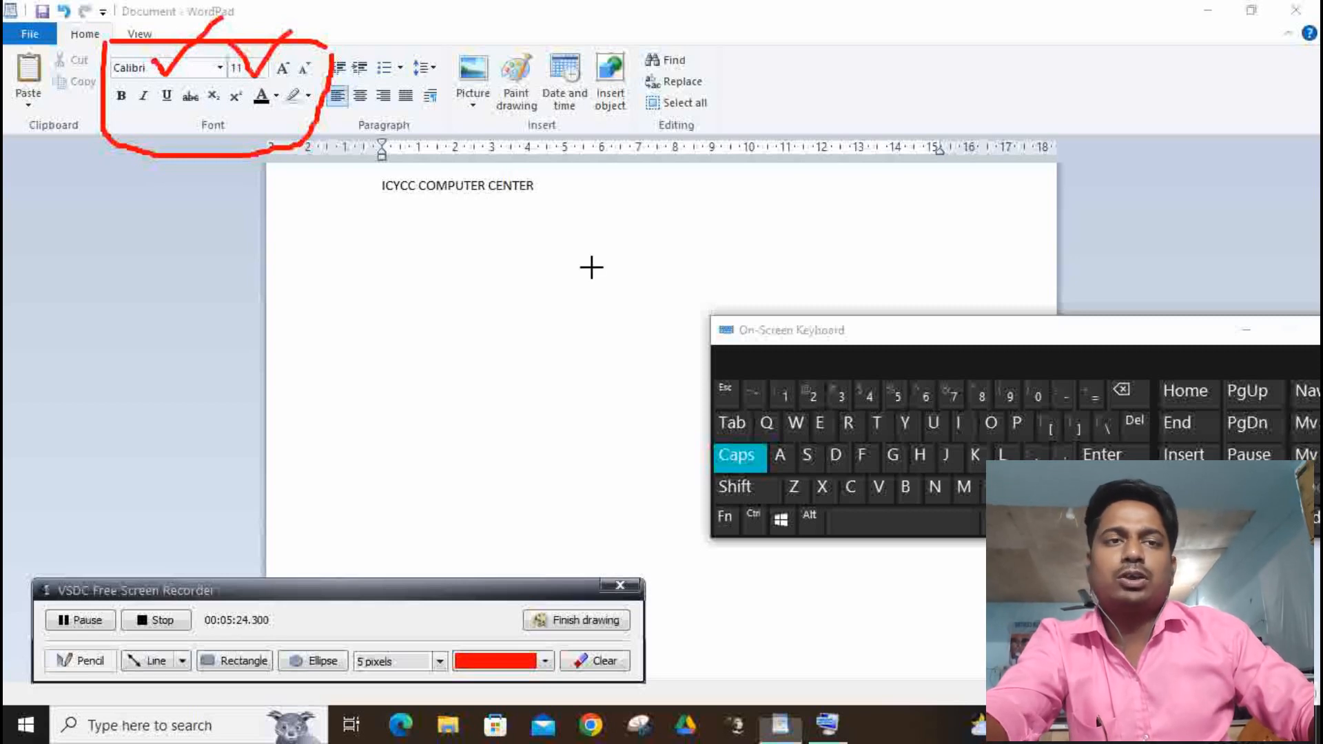
{"action": "left_click", "coordinate": [610, 621]}
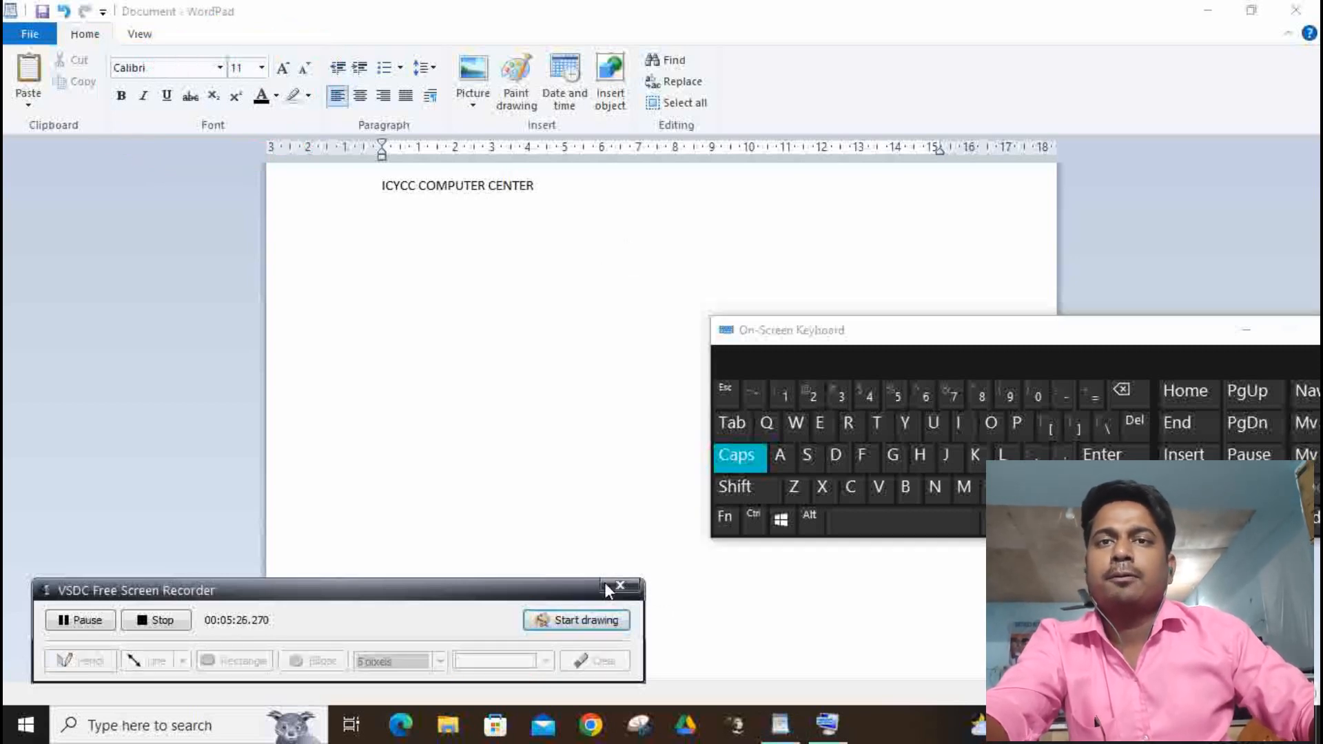
- Select the whole line ICYCC COMPUTER CENTER repeatedly, and deselect it with the cursor at its end
{"action": "left_click", "coordinate": [562, 197]}
{"action": "left_click", "coordinate": [347, 195]}
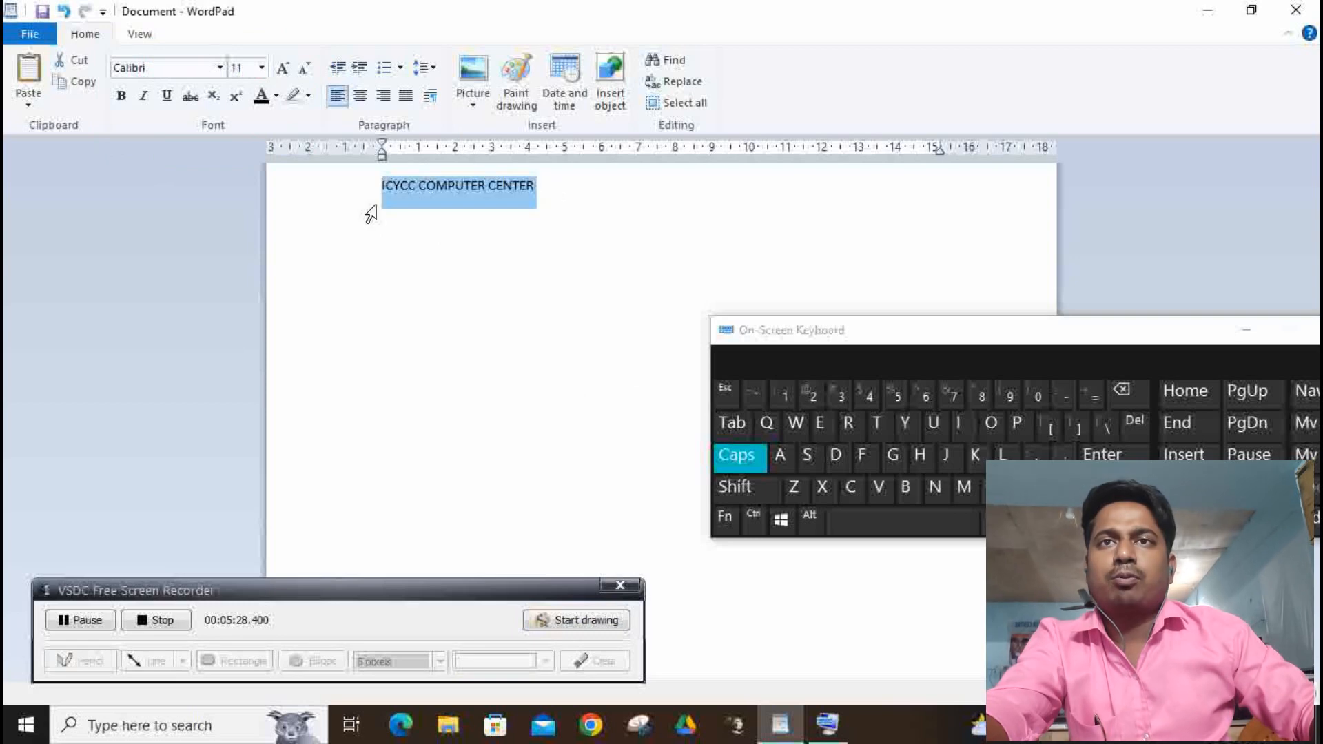
{"action": "left_click", "coordinate": [585, 197]}
{"action": "double_click", "coordinate": [494, 204]}
{"action": "left_click_drag", "start_coordinate": [494, 205], "coordinate": [380, 206]}
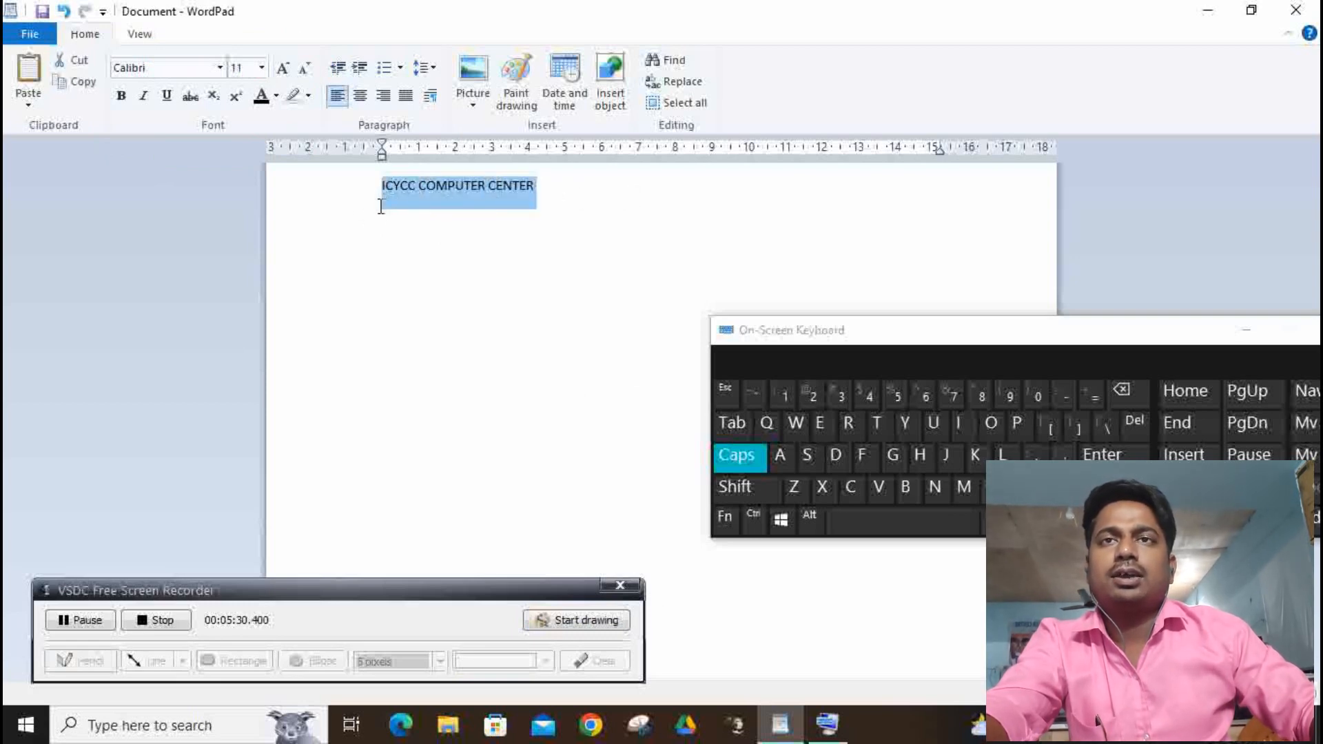
{"action": "left_click", "coordinate": [578, 190]}
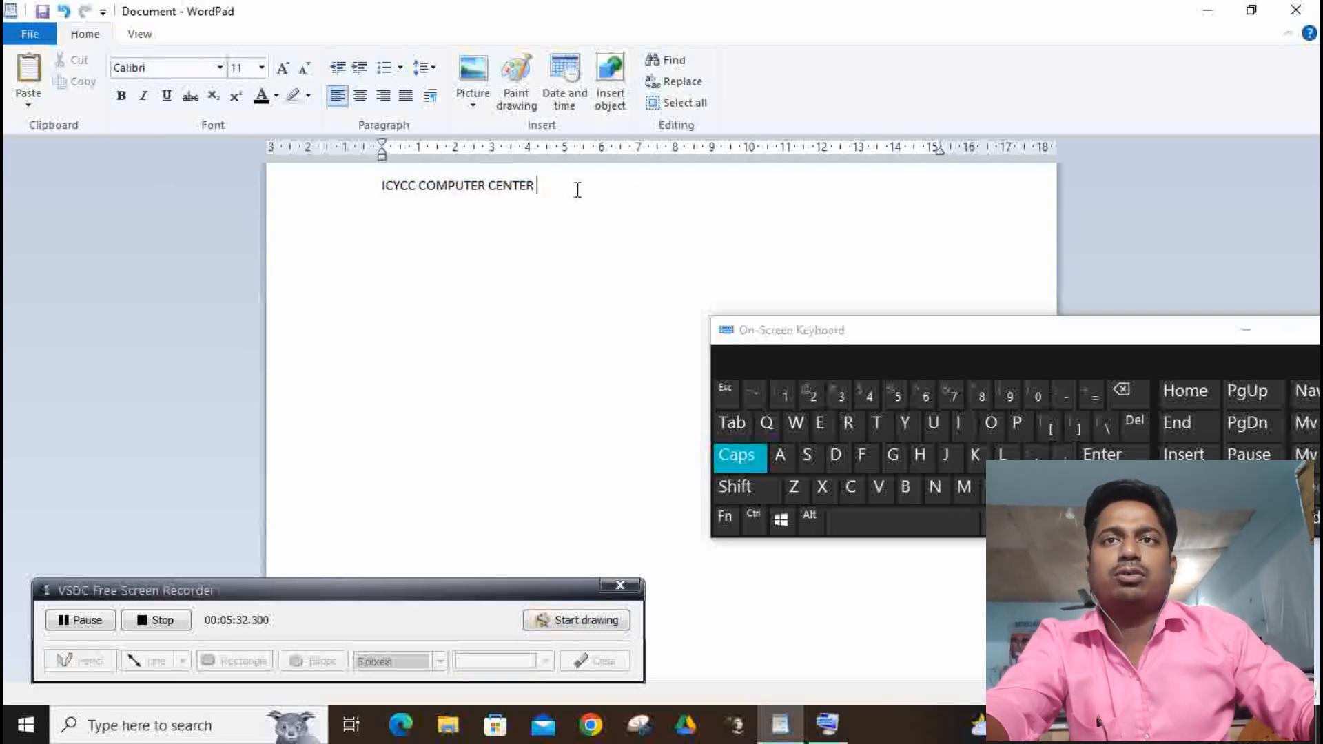
- Change the font of the line ICYCC COMPUTER CENTER to Berlin Sans FB, switch it to Bahnschrift Condensed, and deselect the text
{"action": "left_click_drag", "start_coordinate": [559, 191], "coordinate": [373, 197]}
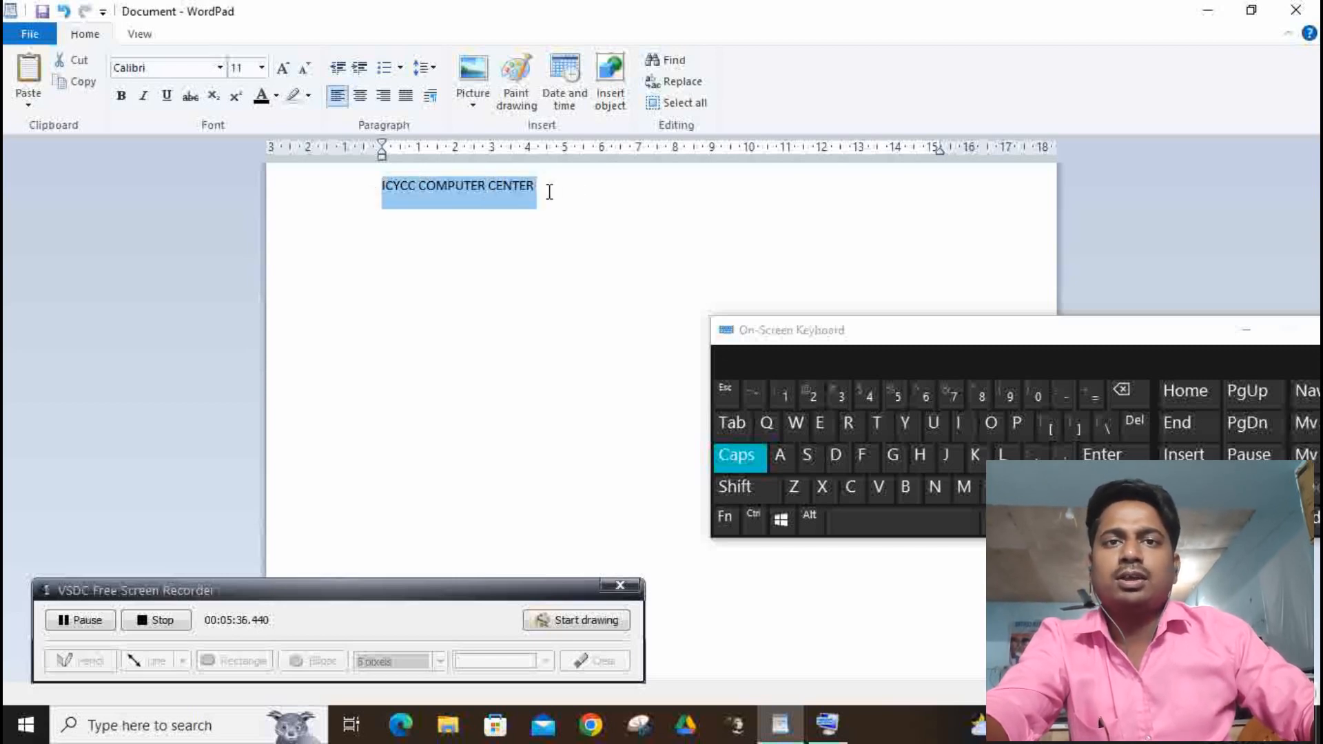
{"action": "left_click", "coordinate": [220, 67]}
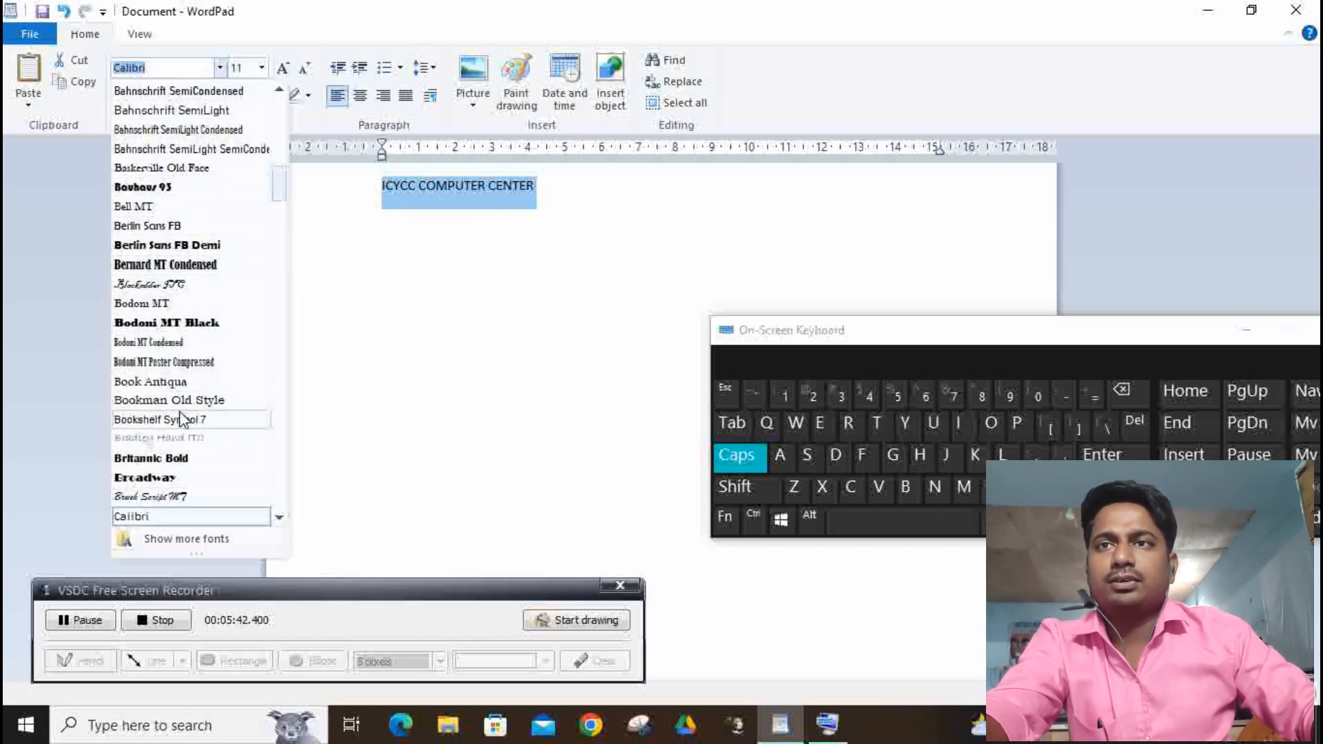
{"action": "left_click", "coordinate": [193, 224]}
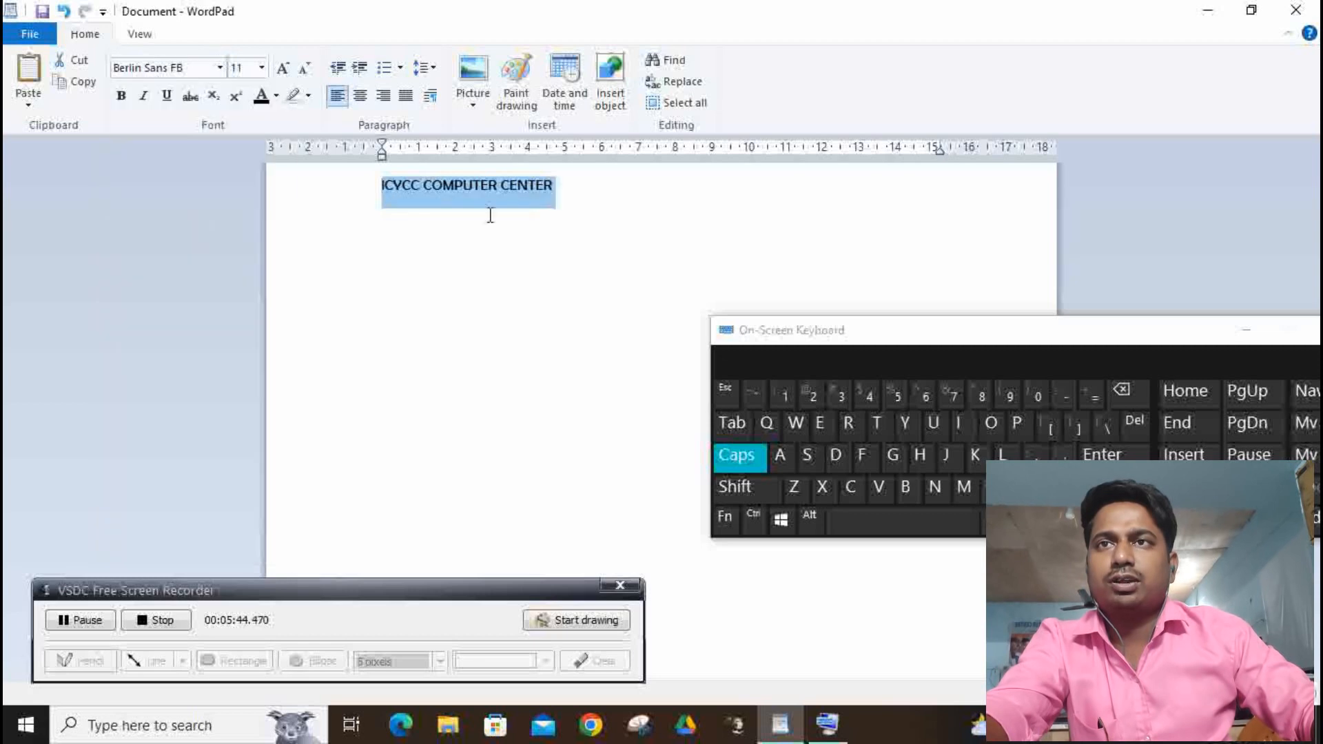
{"action": "left_click", "coordinate": [219, 68]}
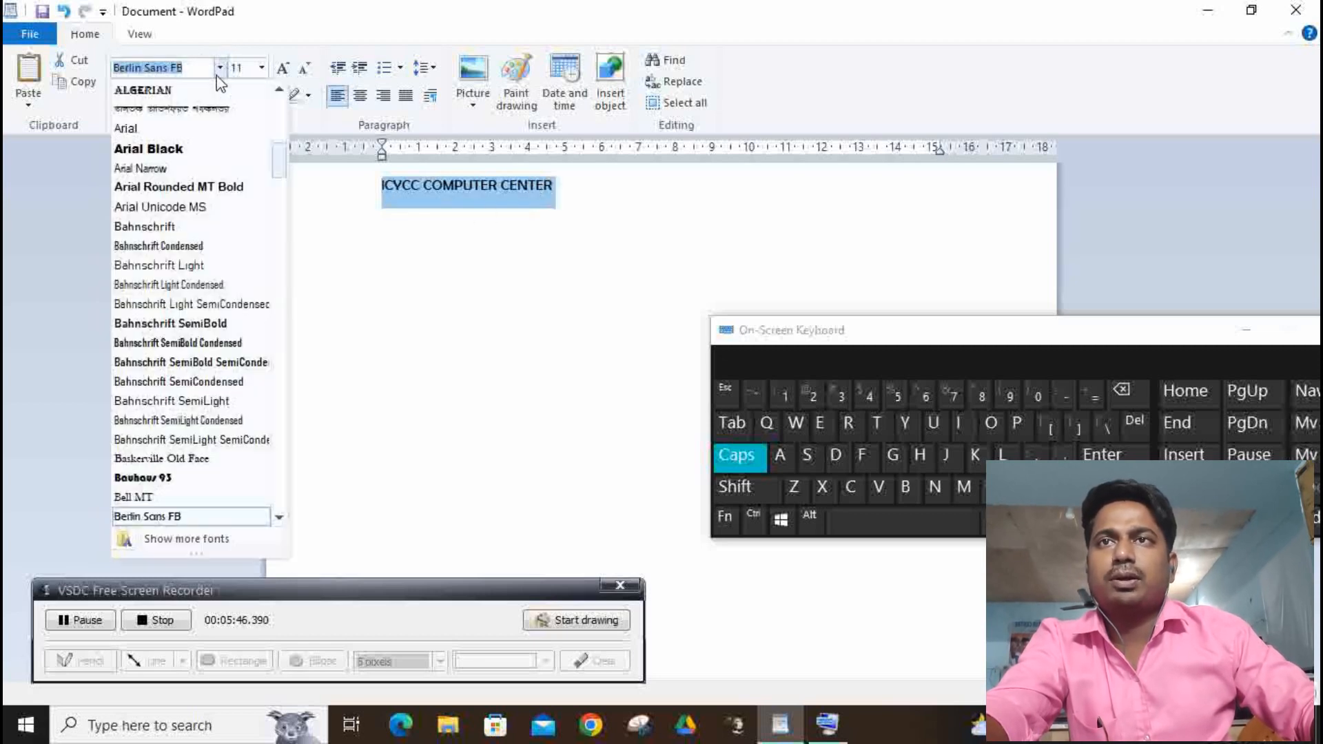
{"action": "left_click", "coordinate": [196, 248]}
{"action": "left_click", "coordinate": [563, 202]}
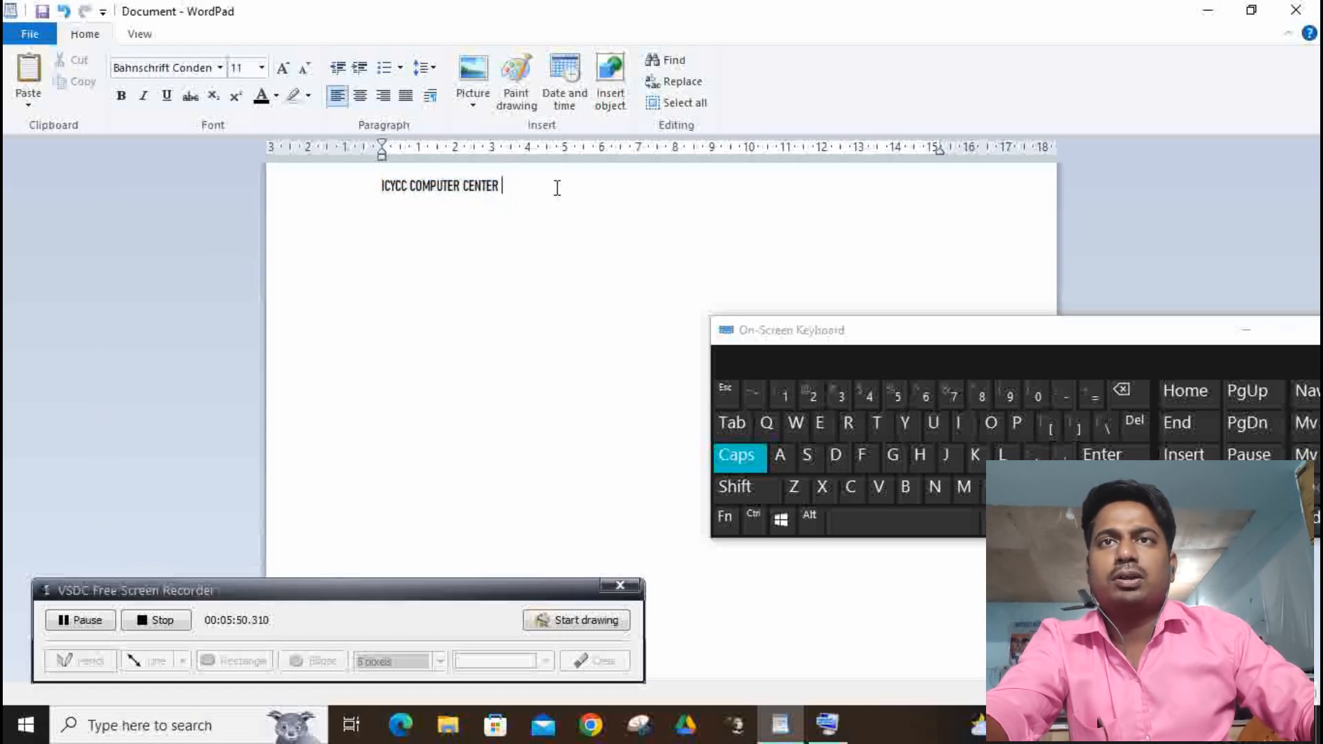
{"action": "left_click", "coordinate": [338, 185]}
{"action": "key", "text": "Return"}
{"action": "key", "text": "Up"}
{"action": "key", "text": "ctrl+z"}
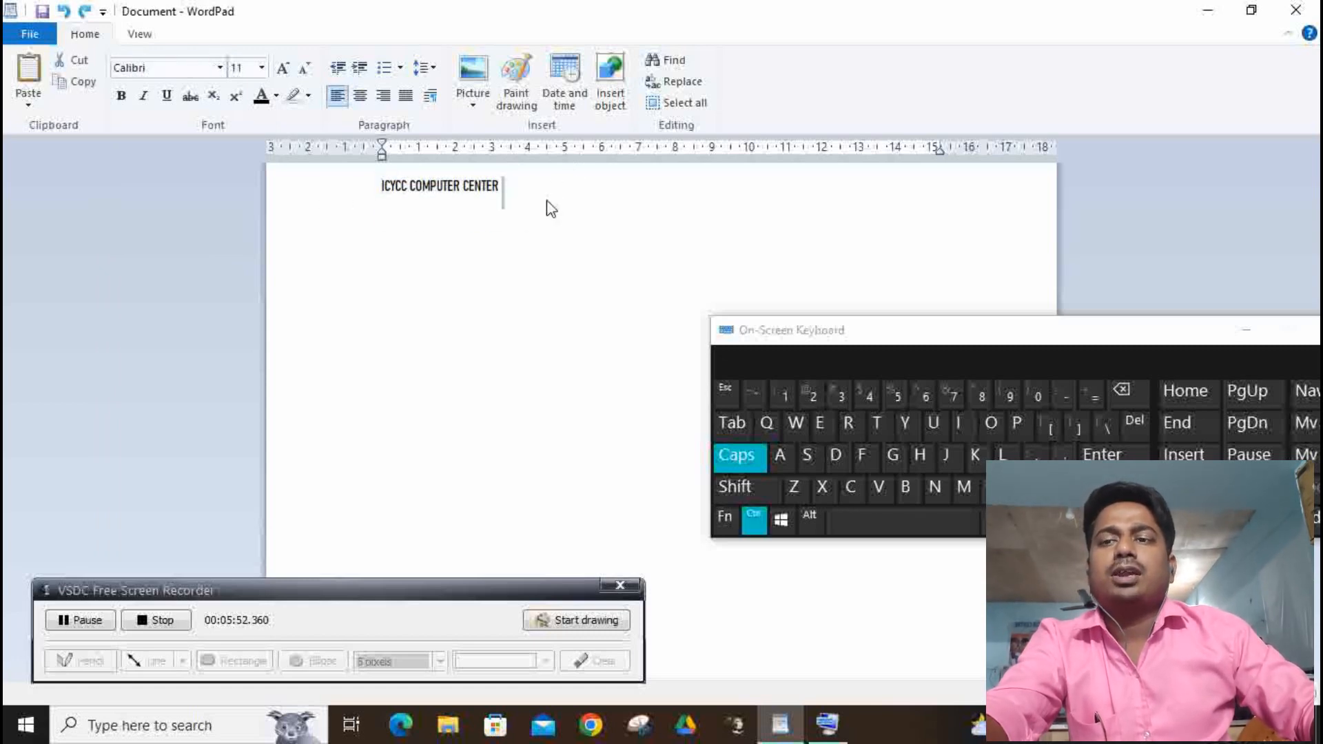
- Select the whole line ICYCC COMPUTER CENTER, circle the ribbon's font size arrow with the red pencil, and finish drawing
{"action": "left_click_drag", "start_coordinate": [513, 185], "coordinate": [364, 201]}
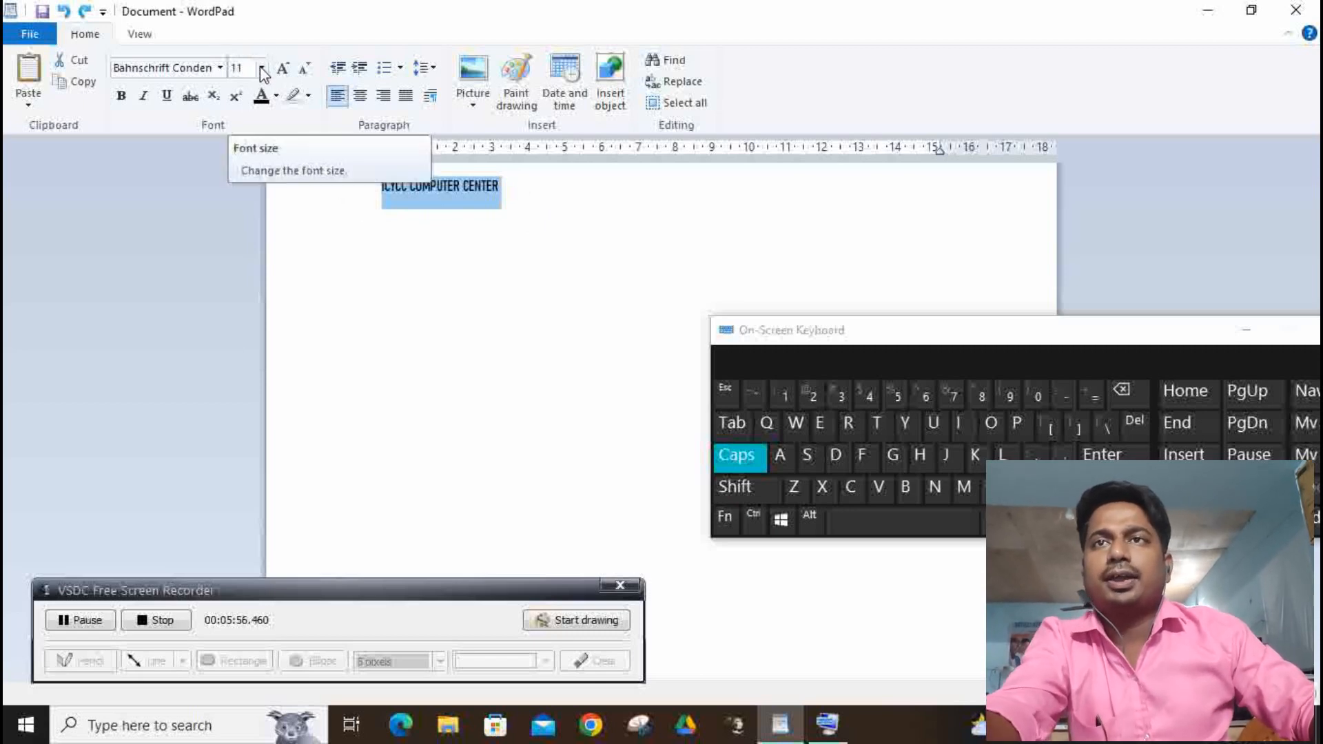
{"action": "left_click", "coordinate": [576, 620]}
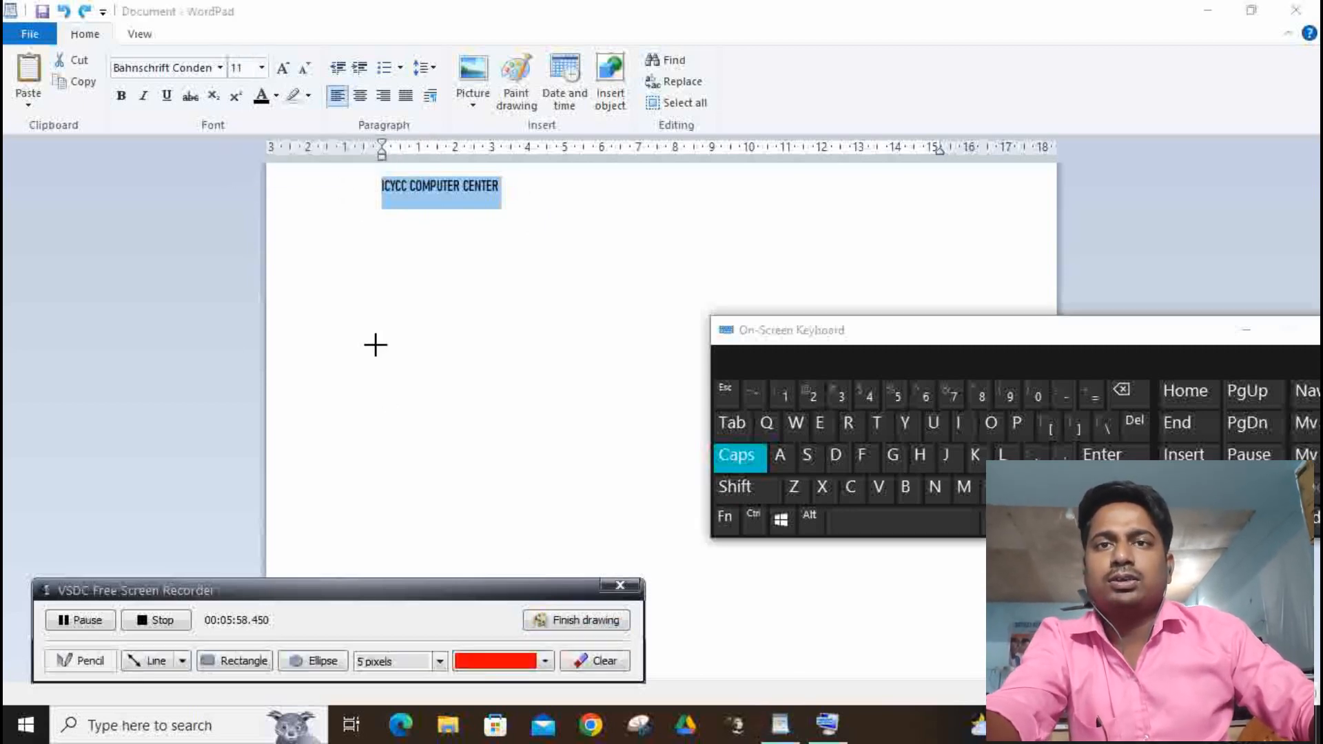
{"action": "mouse_move", "coordinate": [258, 37]}
{"action": "left_mouse_down"}
{"action": "mouse_move", "coordinate": [252, 97]}
{"action": "mouse_move", "coordinate": [263, 43]}
{"action": "mouse_move", "coordinate": [257, 86]}
{"action": "left_mouse_up"}
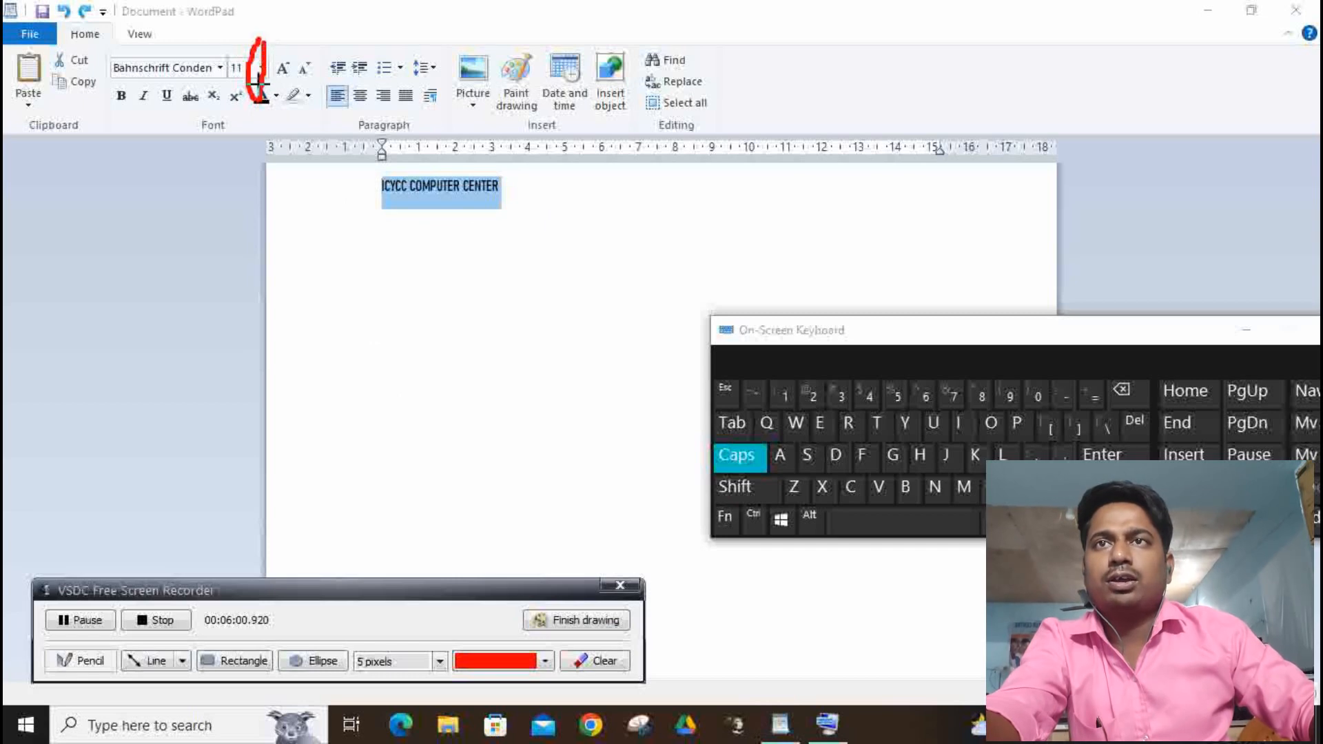
{"action": "left_click", "coordinate": [599, 620]}
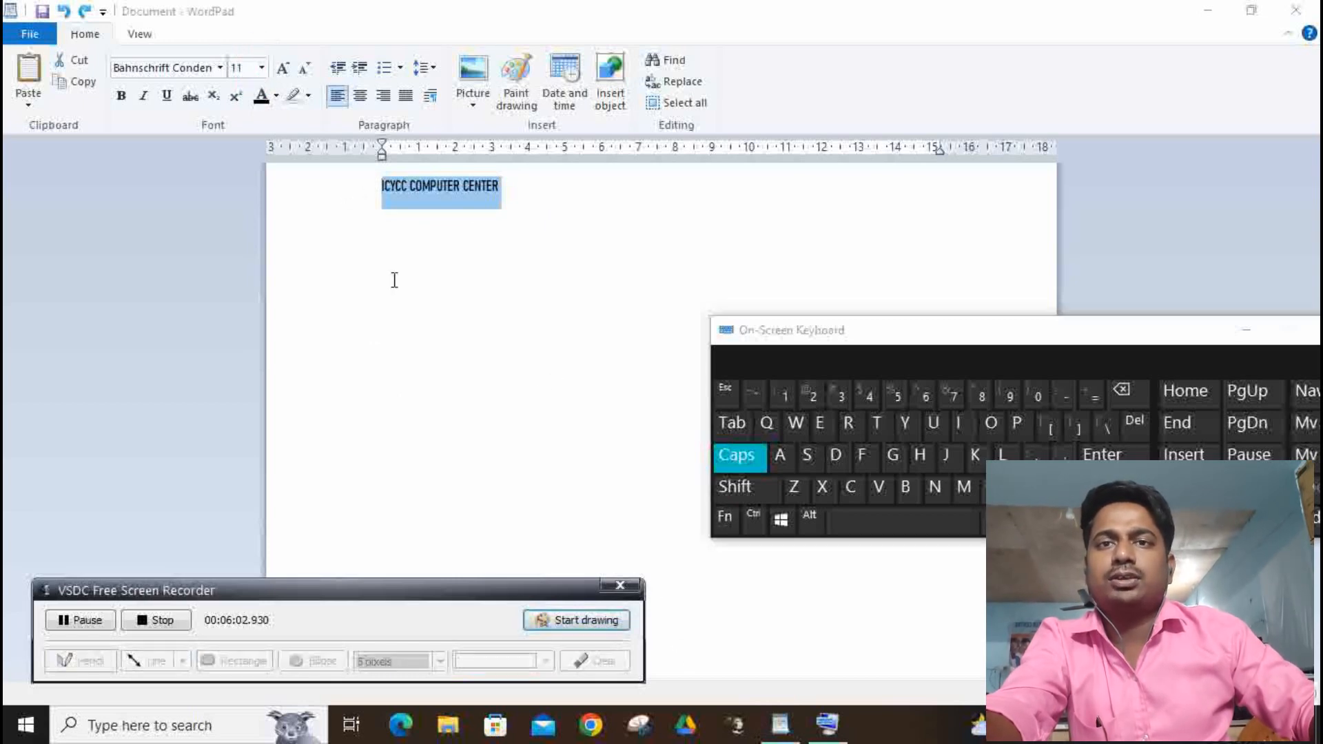
- Set the selected line's font size to 48, and reduce it to 26
{"action": "left_click", "coordinate": [261, 67]}
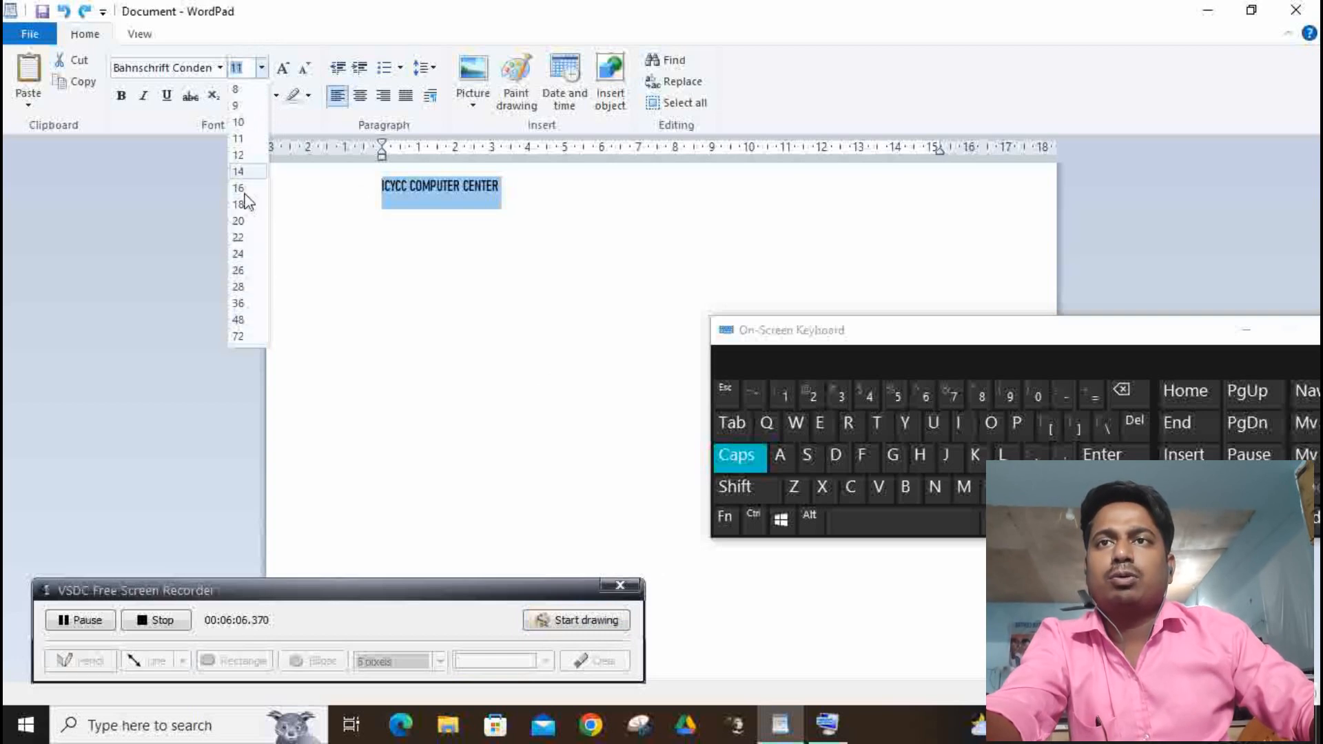
{"action": "left_click", "coordinate": [238, 320]}
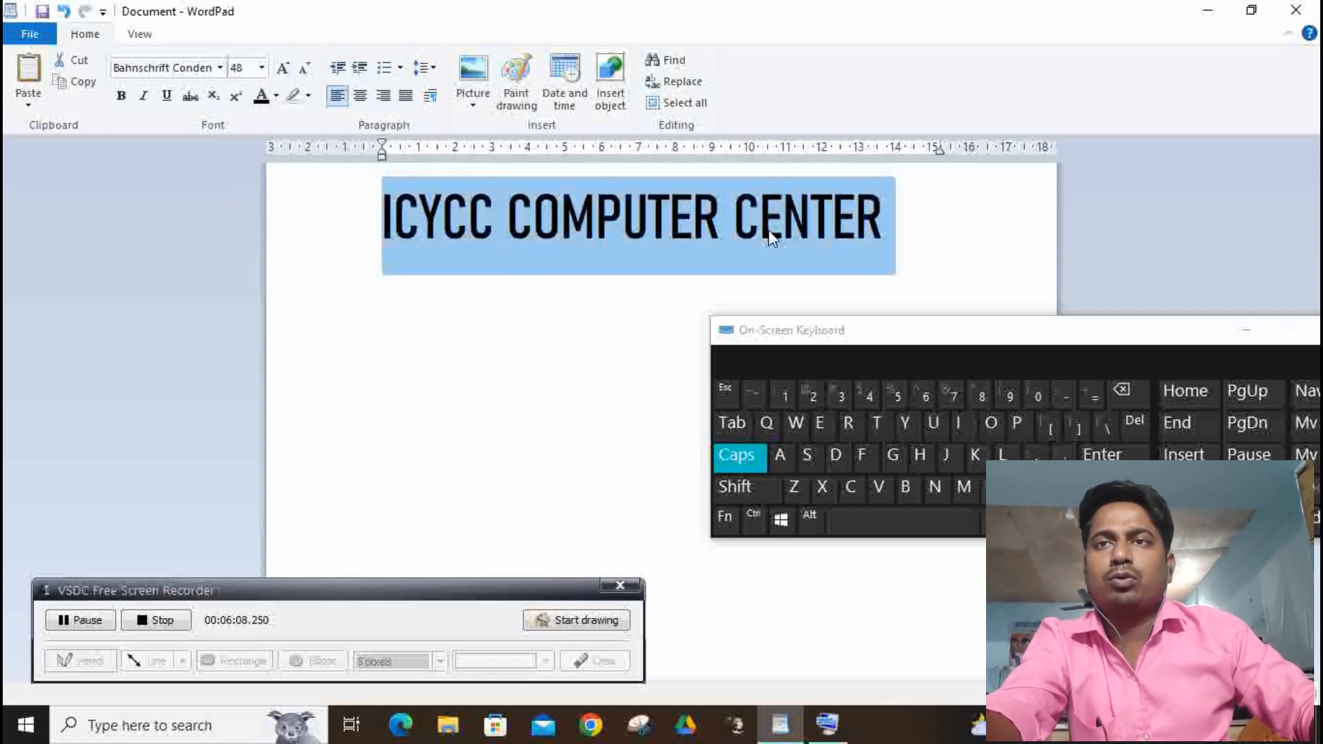
{"action": "left_click", "coordinate": [262, 68]}
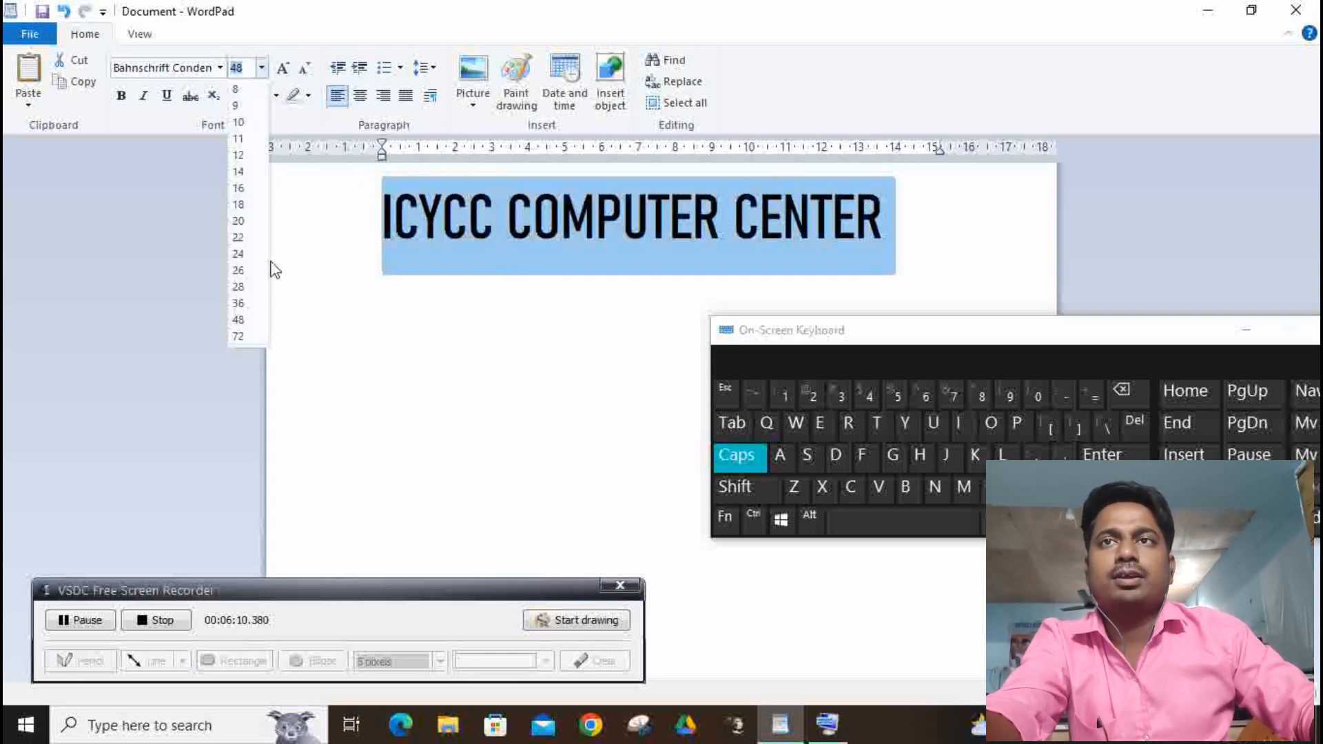
{"action": "left_click", "coordinate": [254, 275]}
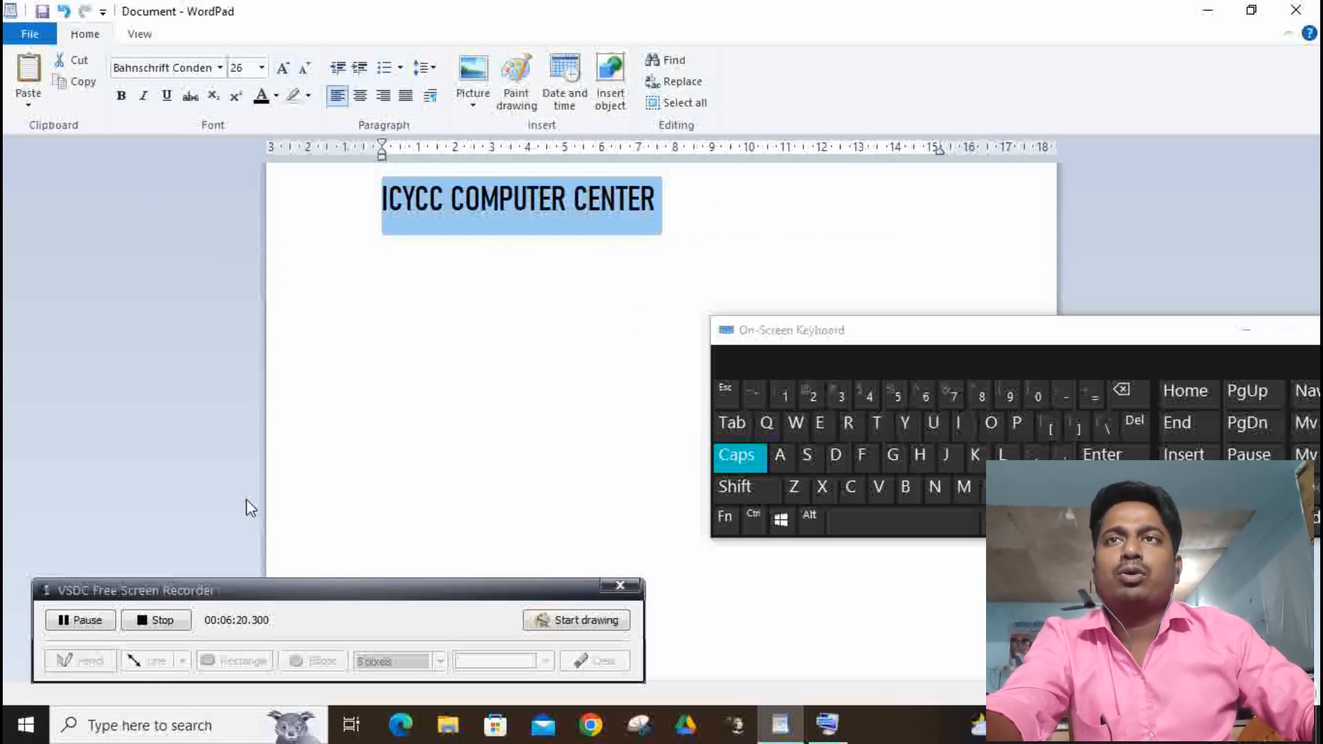
- Draw red rectangles around the ribbon's grow font and shrink font commands, and finish drawing
{"action": "left_click", "coordinate": [548, 626]}
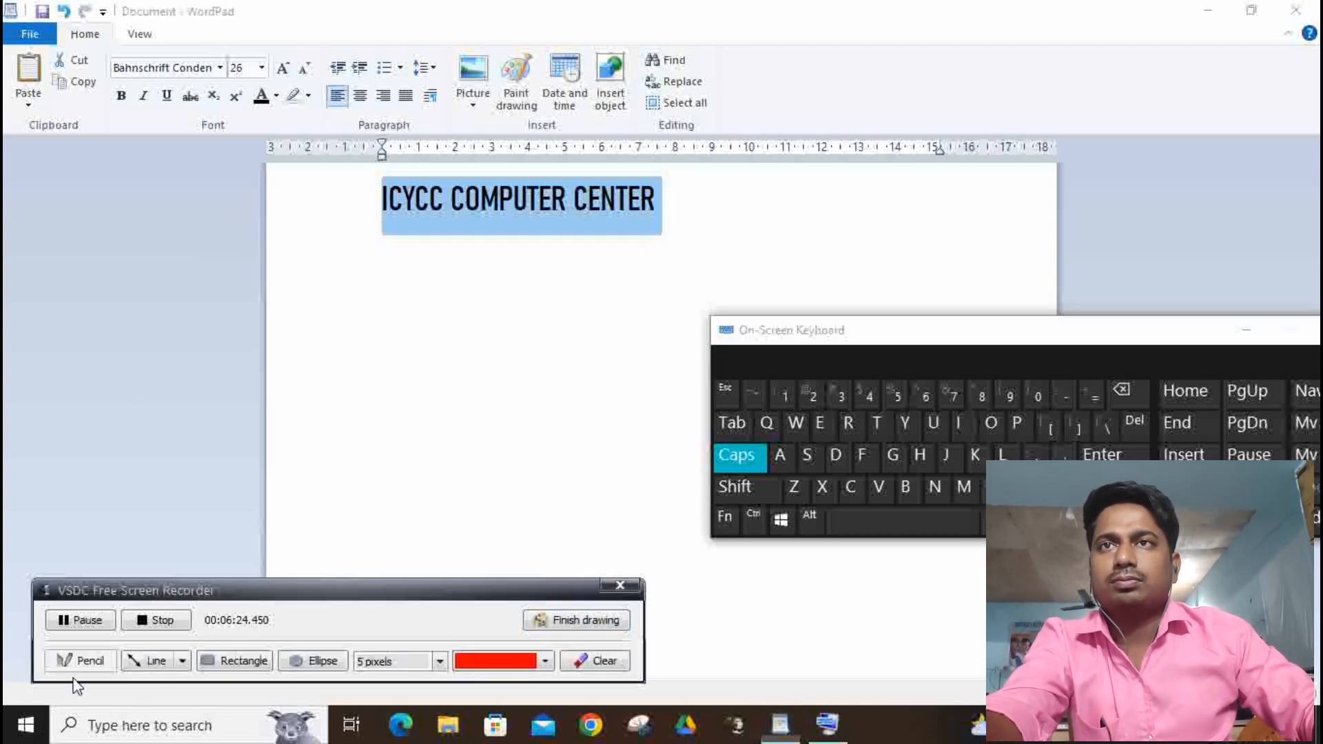
{"action": "left_click", "coordinate": [235, 660]}
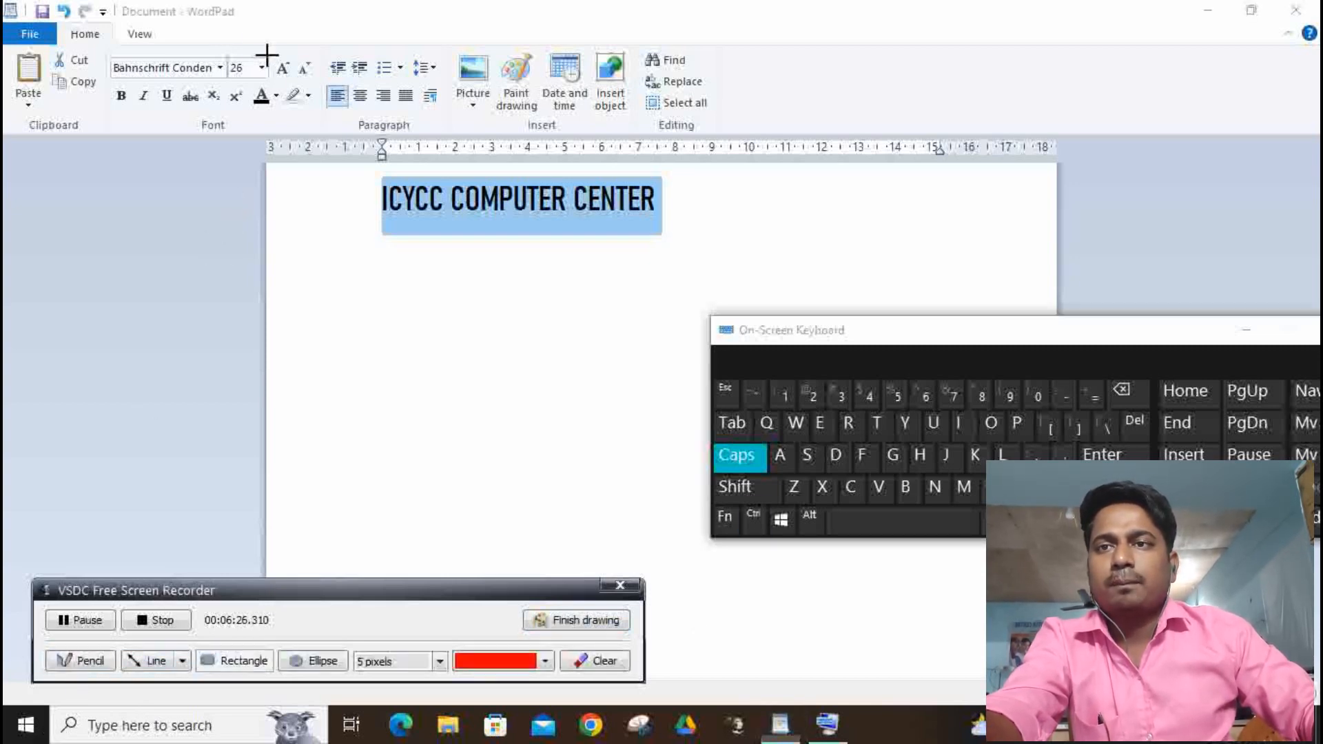
{"action": "mouse_move", "coordinate": [250, 35]}
{"action": "left_mouse_down"}
{"action": "mouse_move", "coordinate": [294, 102]}
{"action": "mouse_move", "coordinate": [293, 14]}
{"action": "left_mouse_up"}
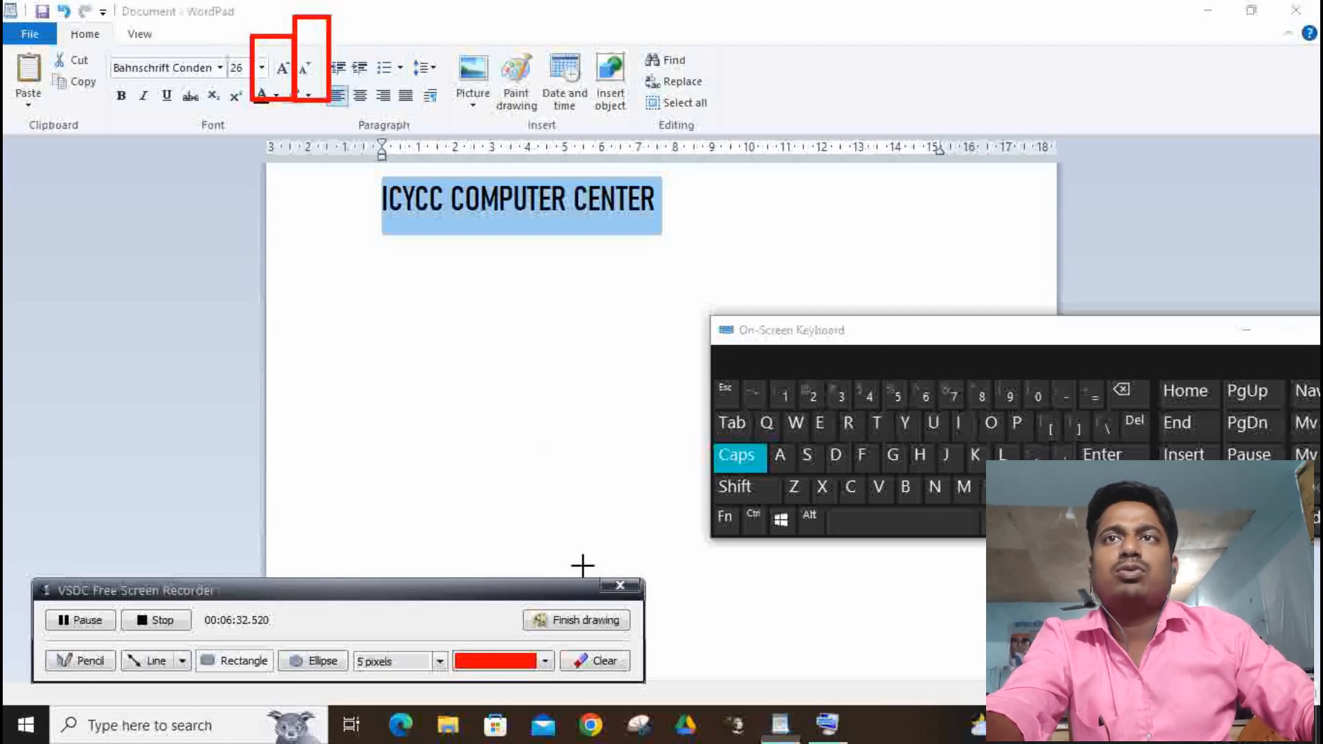
{"action": "left_click", "coordinate": [586, 620]}
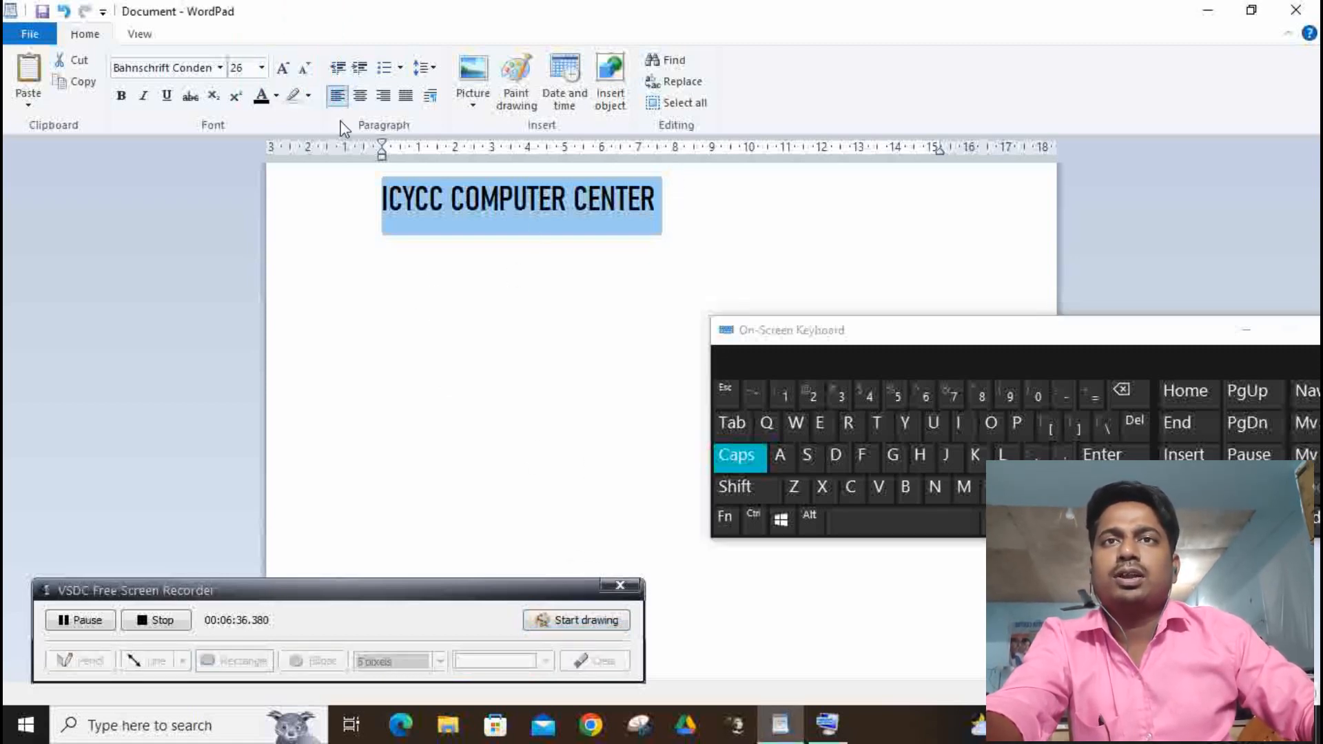
- Enlarge the selected line stepwise to size 72 with Grow font, and reduce it to 28 with Shrink font
{"action": "left_click", "coordinate": [290, 63]}
{"action": "left_click", "coordinate": [290, 64]}
{"action": "left_click", "coordinate": [290, 64]}
{"action": "left_click", "coordinate": [290, 63]}
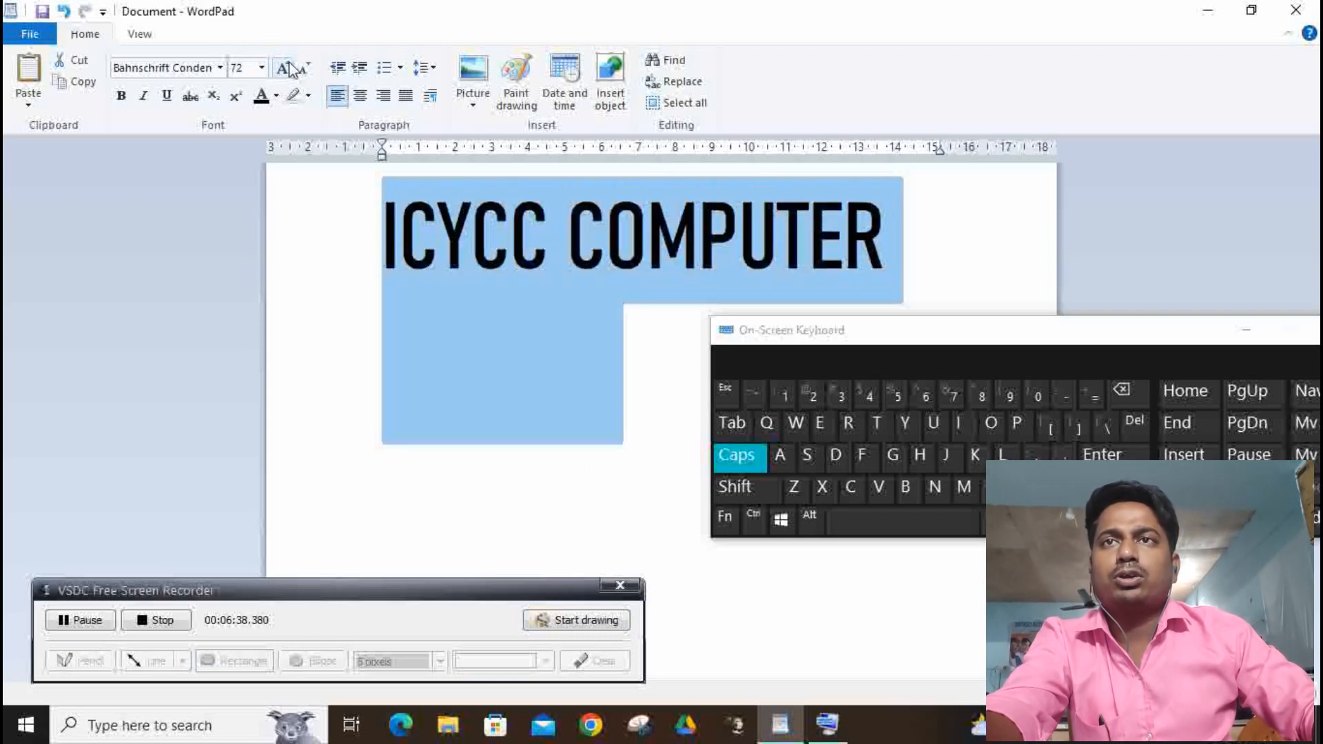
{"action": "left_click", "coordinate": [312, 70]}
{"action": "left_click", "coordinate": [313, 70]}
{"action": "left_click", "coordinate": [312, 70]}
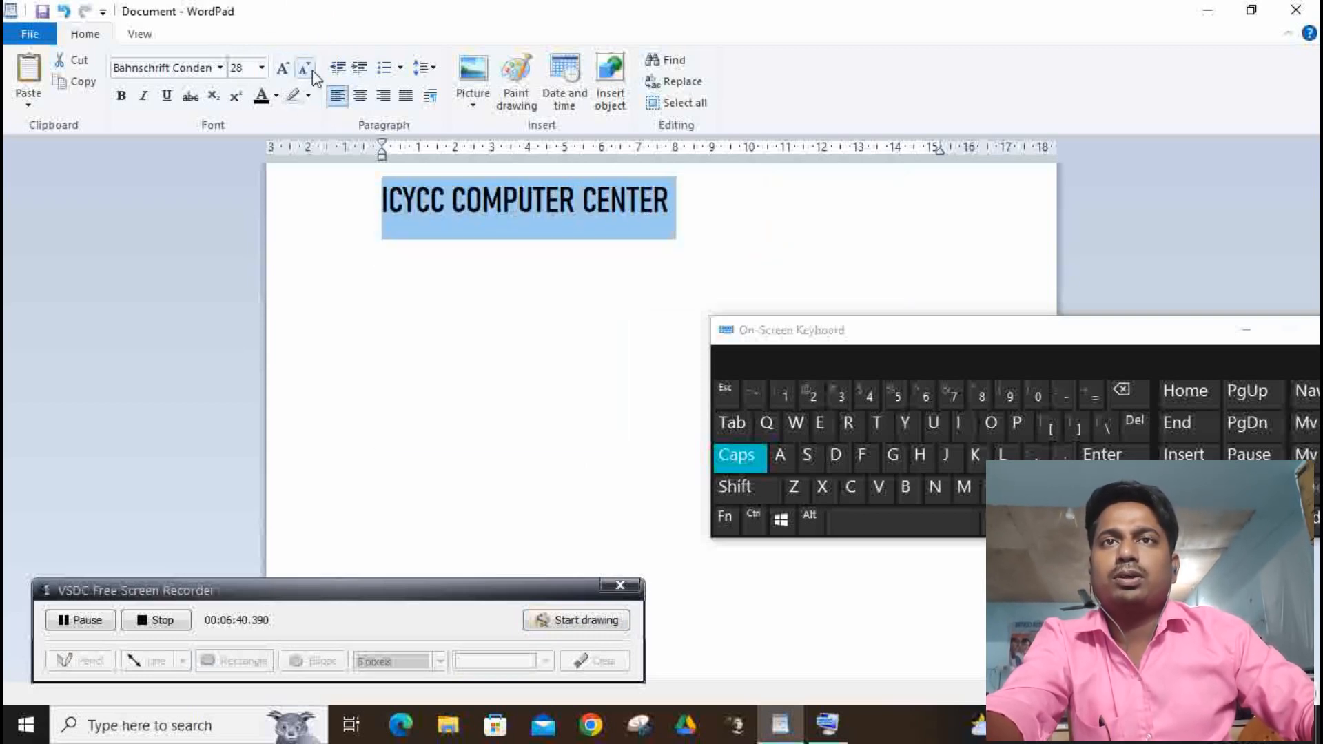
- Alternate Grow font and Shrink font on the selected line through sizes 48, 36 and 48, ending at 28
{"action": "left_click", "coordinate": [288, 75]}
{"action": "left_click", "coordinate": [288, 75]}
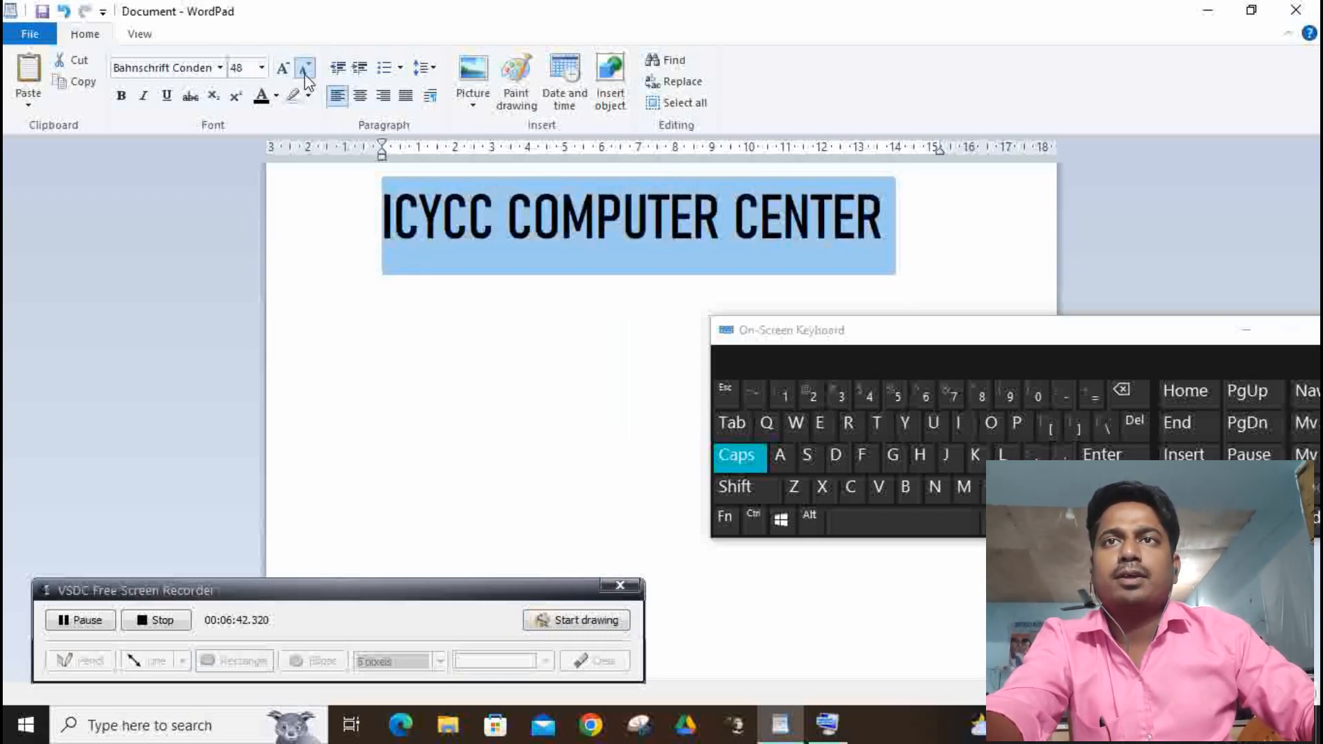
{"action": "left_click", "coordinate": [305, 74]}
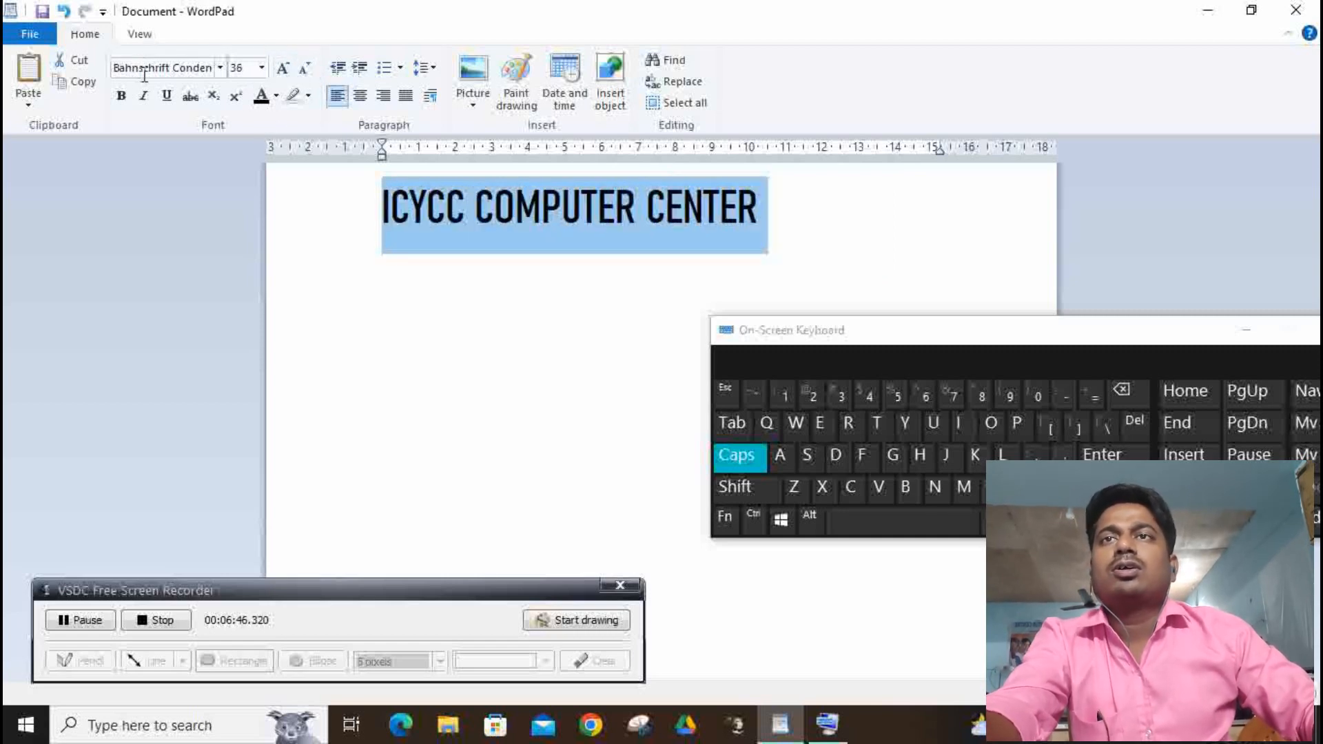
{"action": "left_click", "coordinate": [289, 69]}
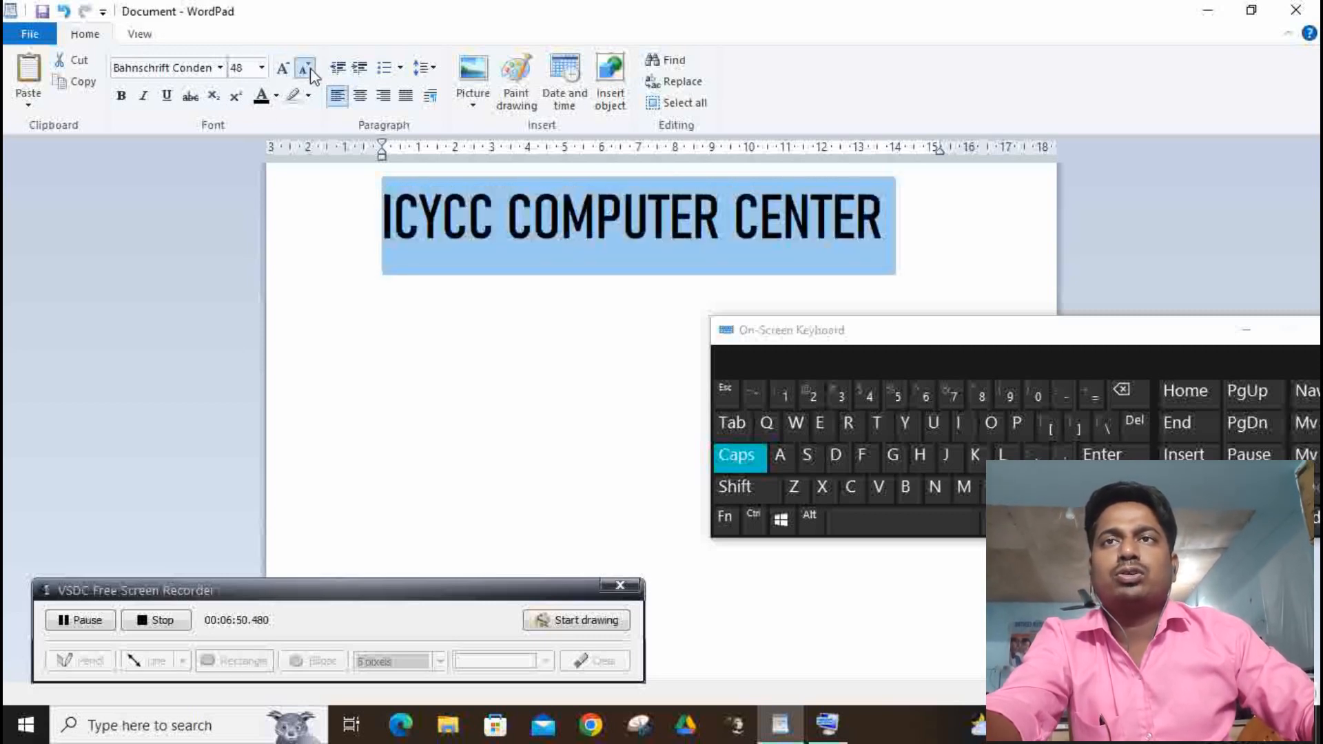
{"action": "left_click", "coordinate": [305, 69]}
{"action": "left_click", "coordinate": [306, 70]}
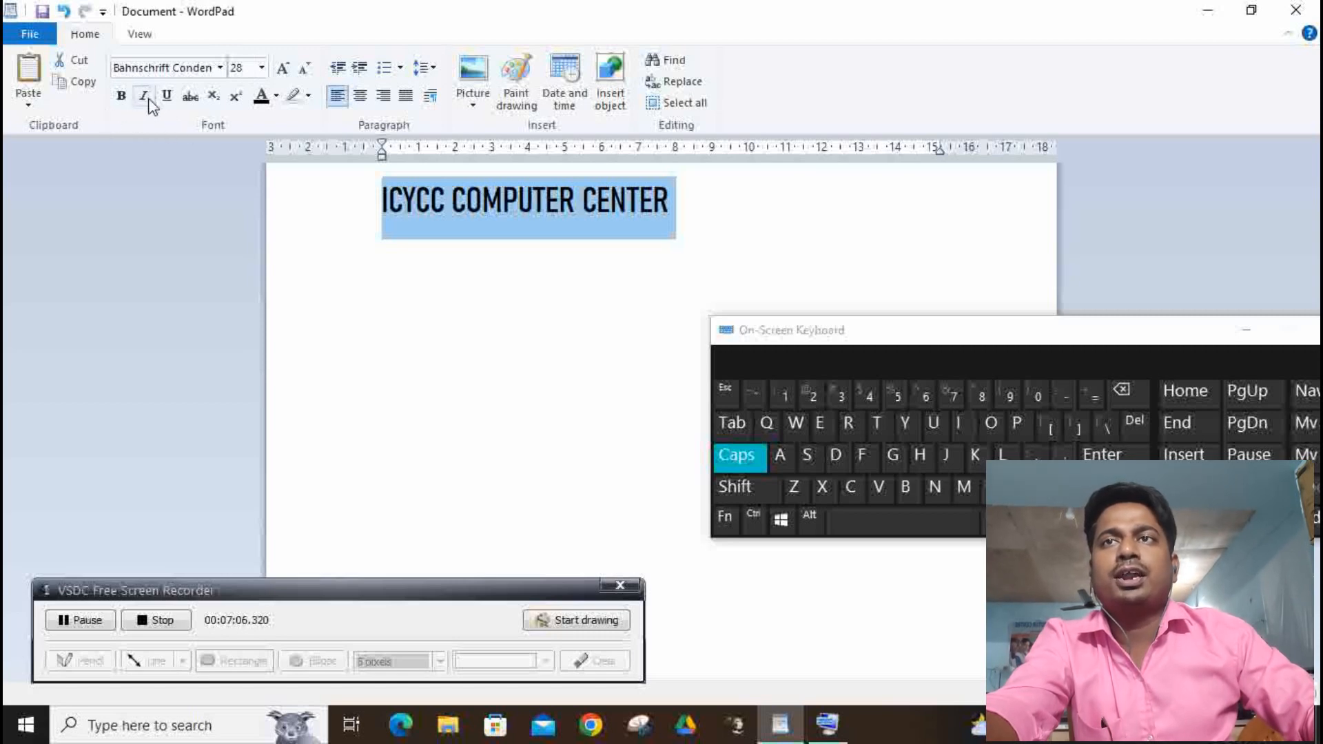
- Switch bold on and off repeatedly for the selected line, leaving it off
{"action": "left_click", "coordinate": [121, 97]}
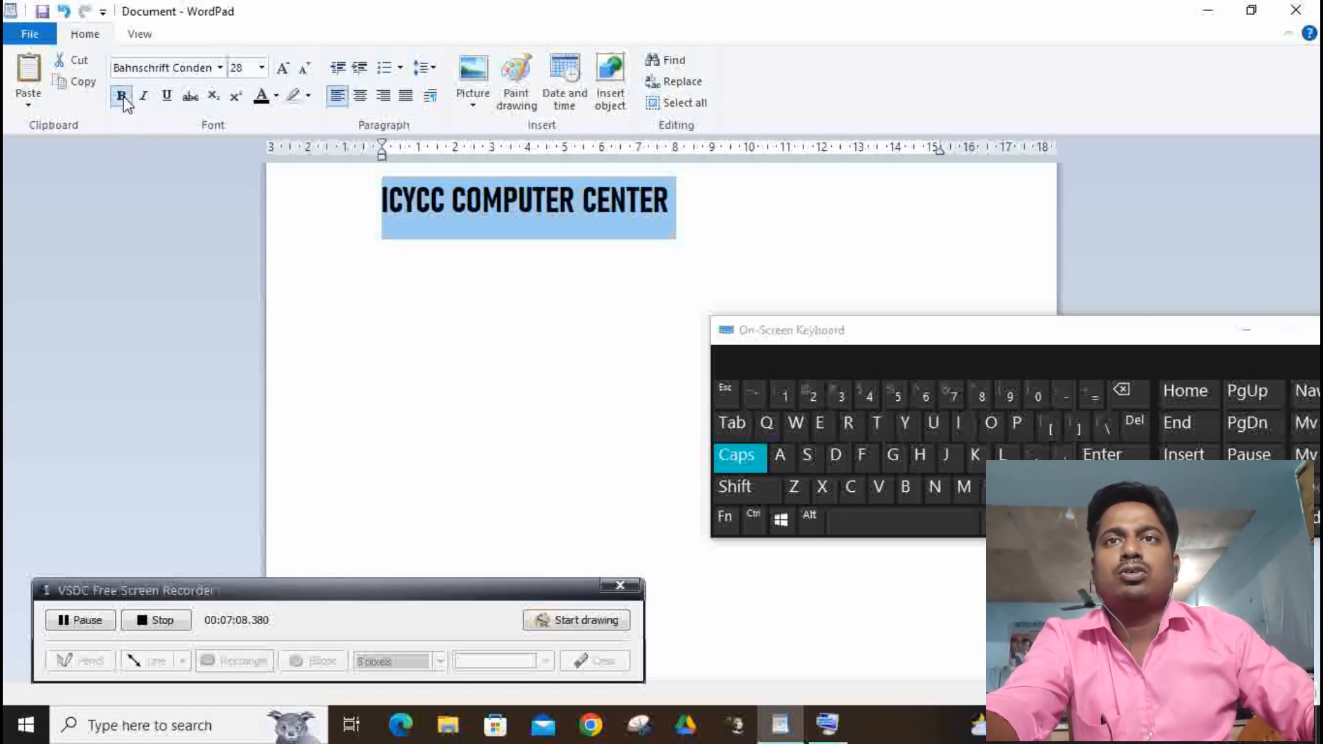
{"action": "left_click", "coordinate": [122, 97]}
{"action": "left_click", "coordinate": [122, 97]}
{"action": "left_click", "coordinate": [122, 97]}
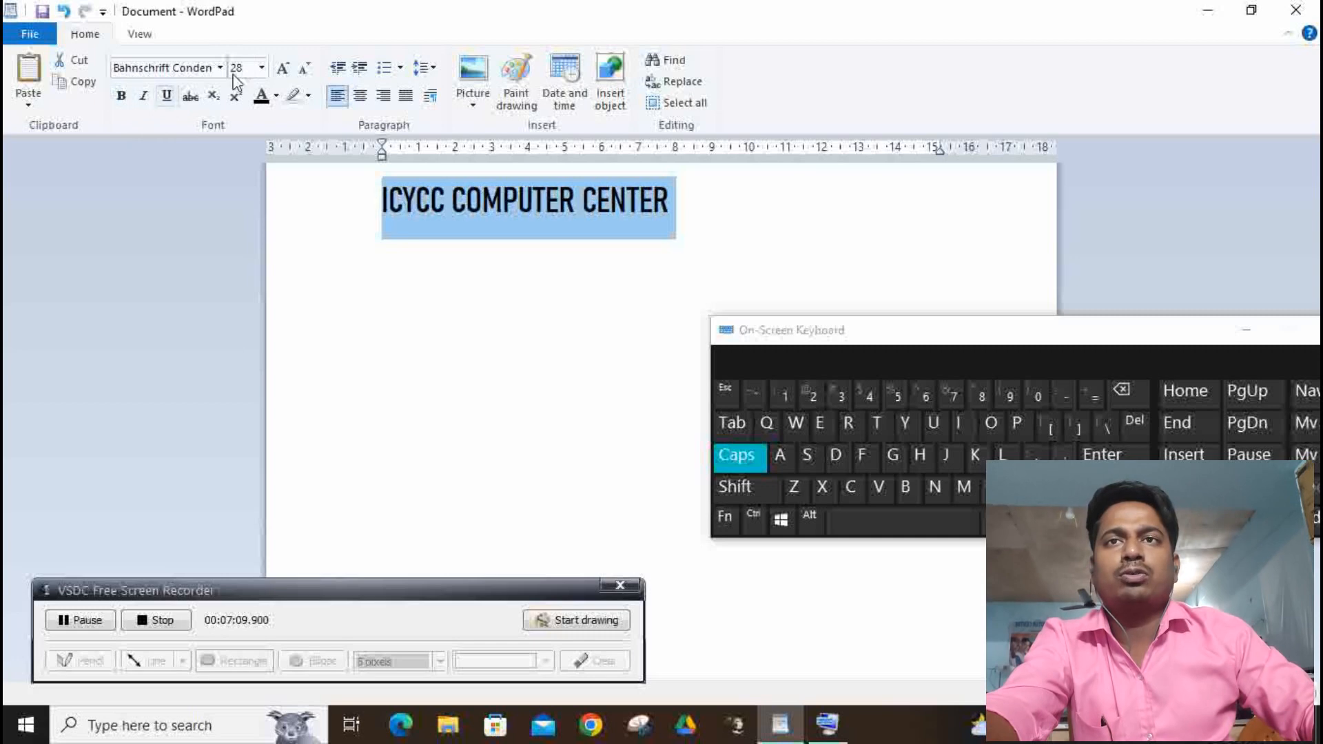
- Enlarge the selected line to size 48 with Grow font, and toggle bold repeatedly, leaving it off
{"action": "left_click", "coordinate": [291, 66]}
{"action": "left_click", "coordinate": [291, 67]}
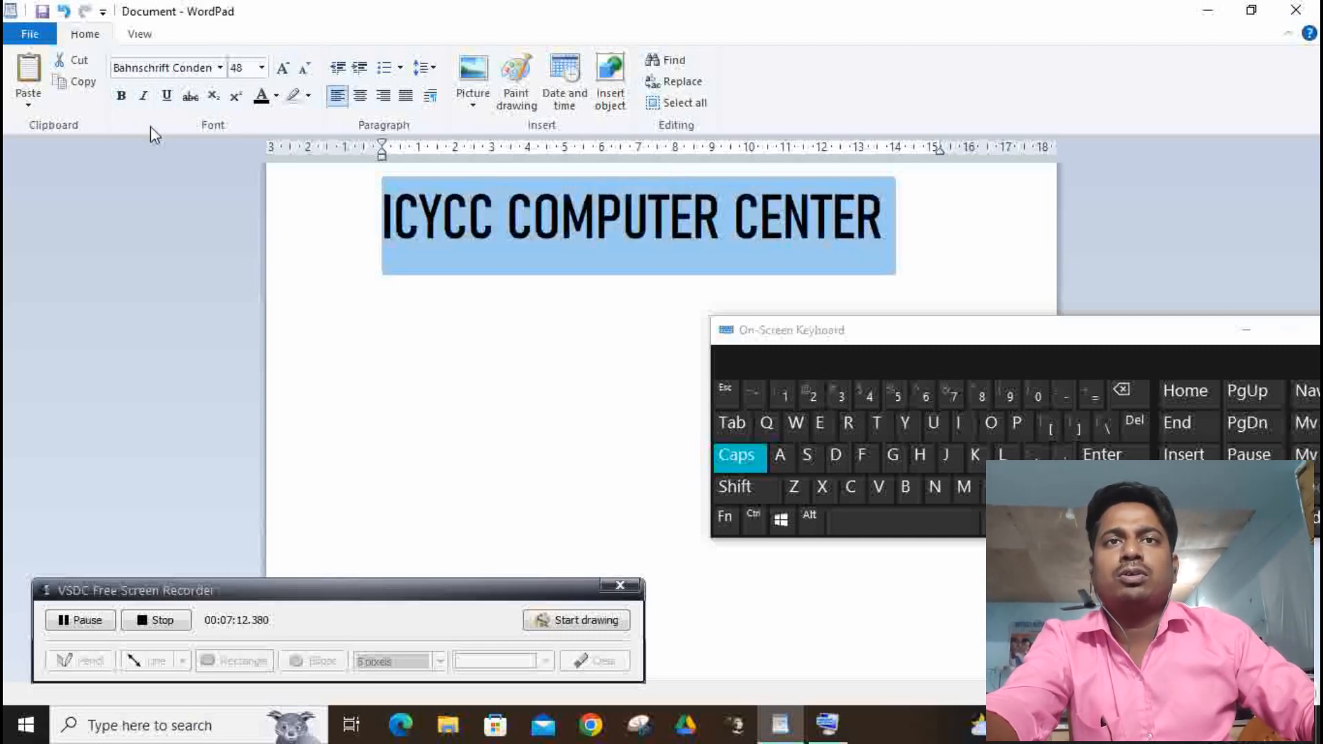
{"action": "left_click", "coordinate": [122, 97]}
{"action": "left_click", "coordinate": [122, 97]}
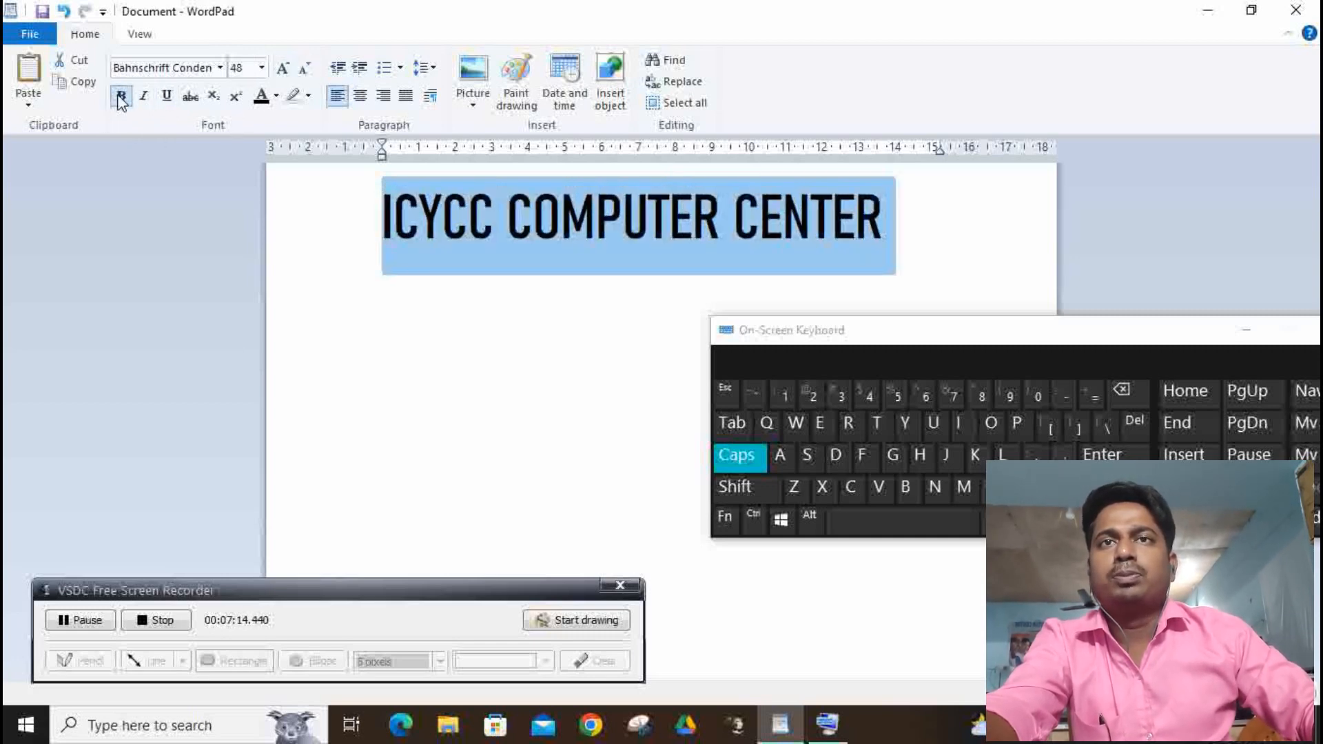
{"action": "left_click", "coordinate": [122, 96]}
{"action": "left_click", "coordinate": [122, 96]}
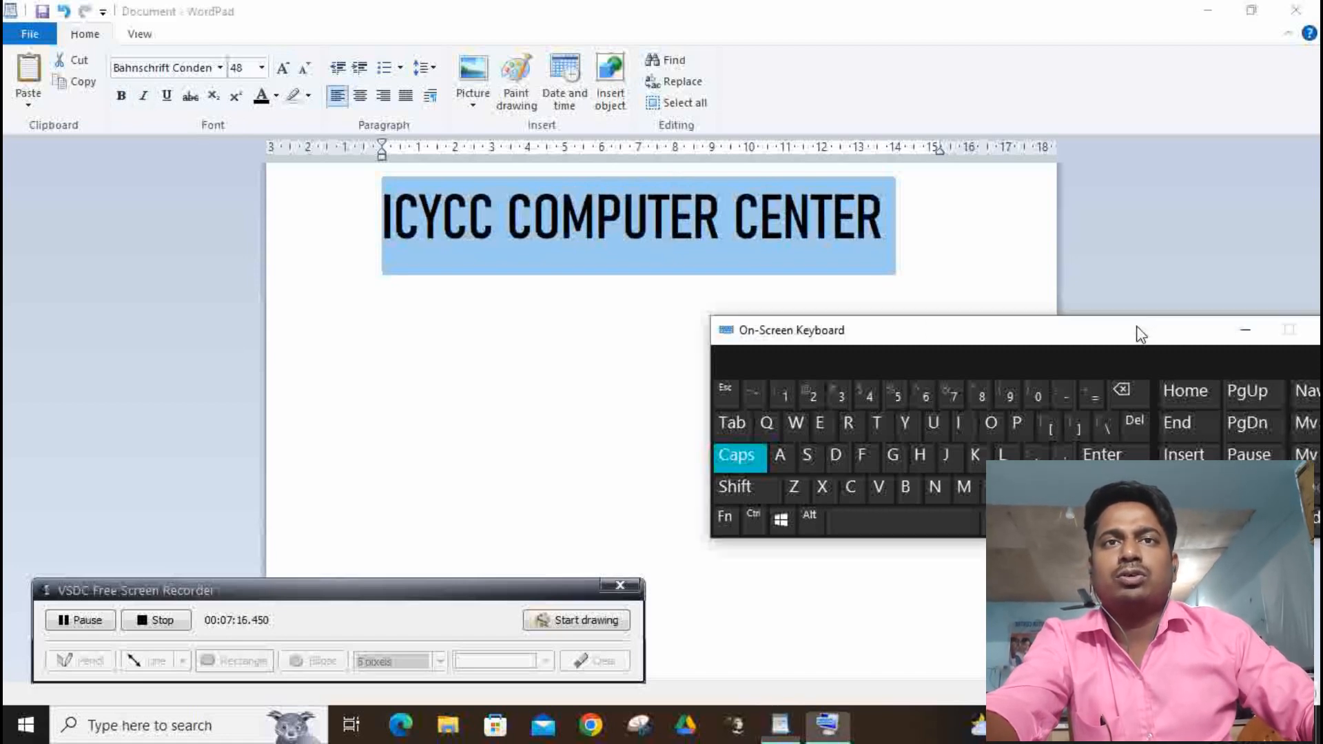
- Move the On-Screen Keyboard lower, away from the text, and toggle italic on the selected line, leaving it off
{"action": "left_click_drag", "start_coordinate": [1005, 345], "coordinate": [1015, 418]}
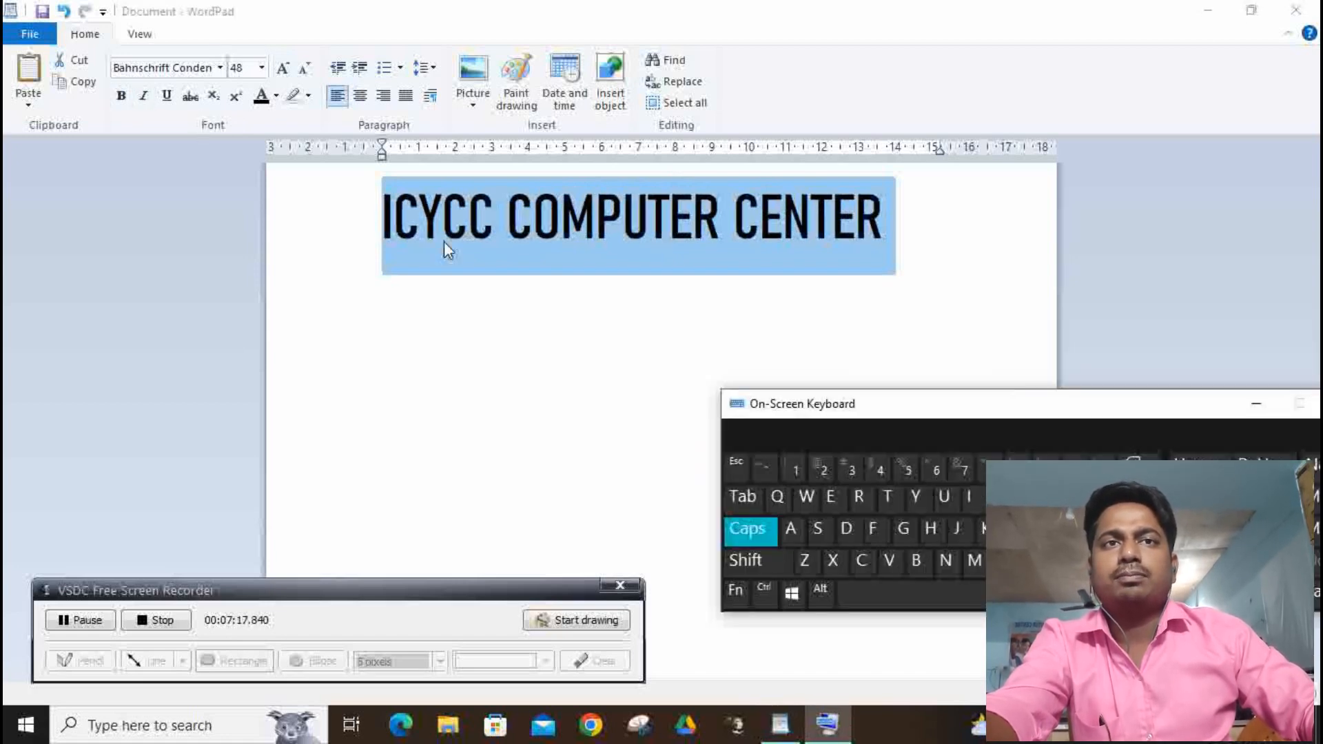
{"action": "left_click", "coordinate": [144, 97]}
{"action": "left_click", "coordinate": [144, 96]}
{"action": "left_click", "coordinate": [145, 97]}
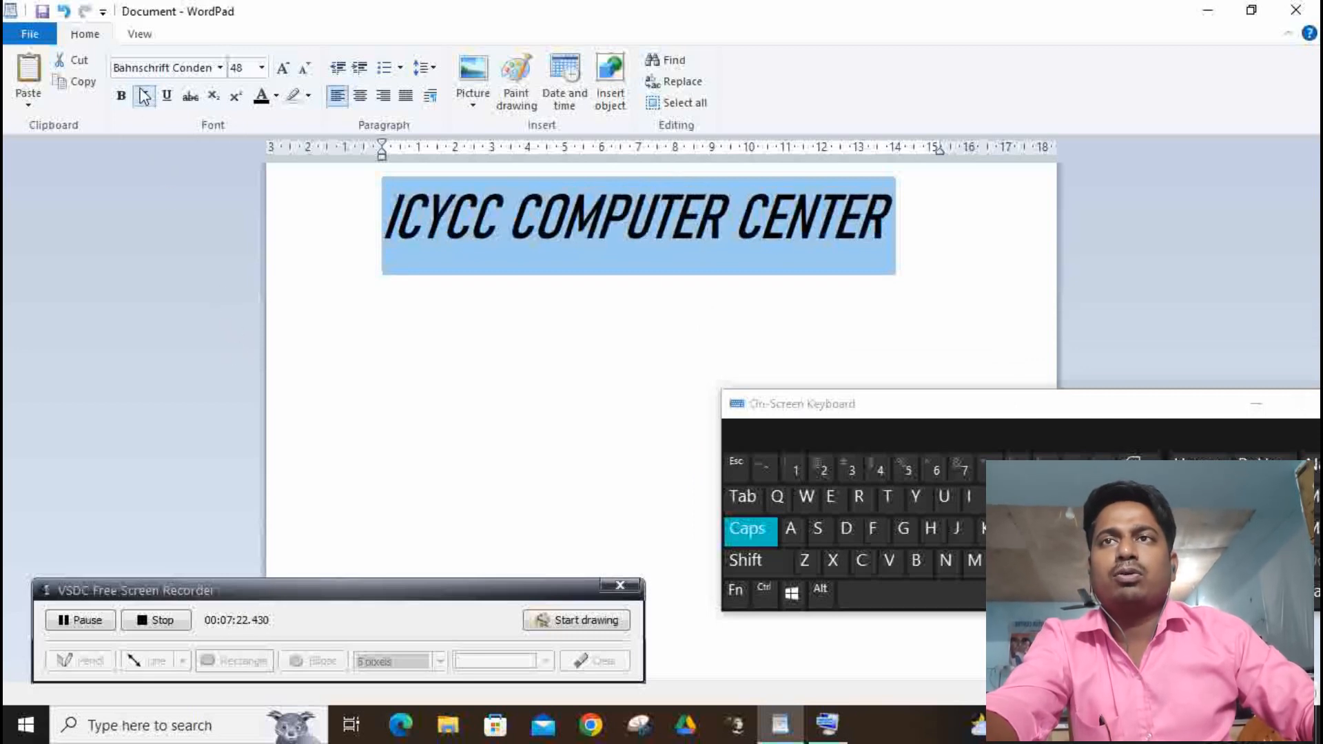
{"action": "left_click", "coordinate": [144, 98]}
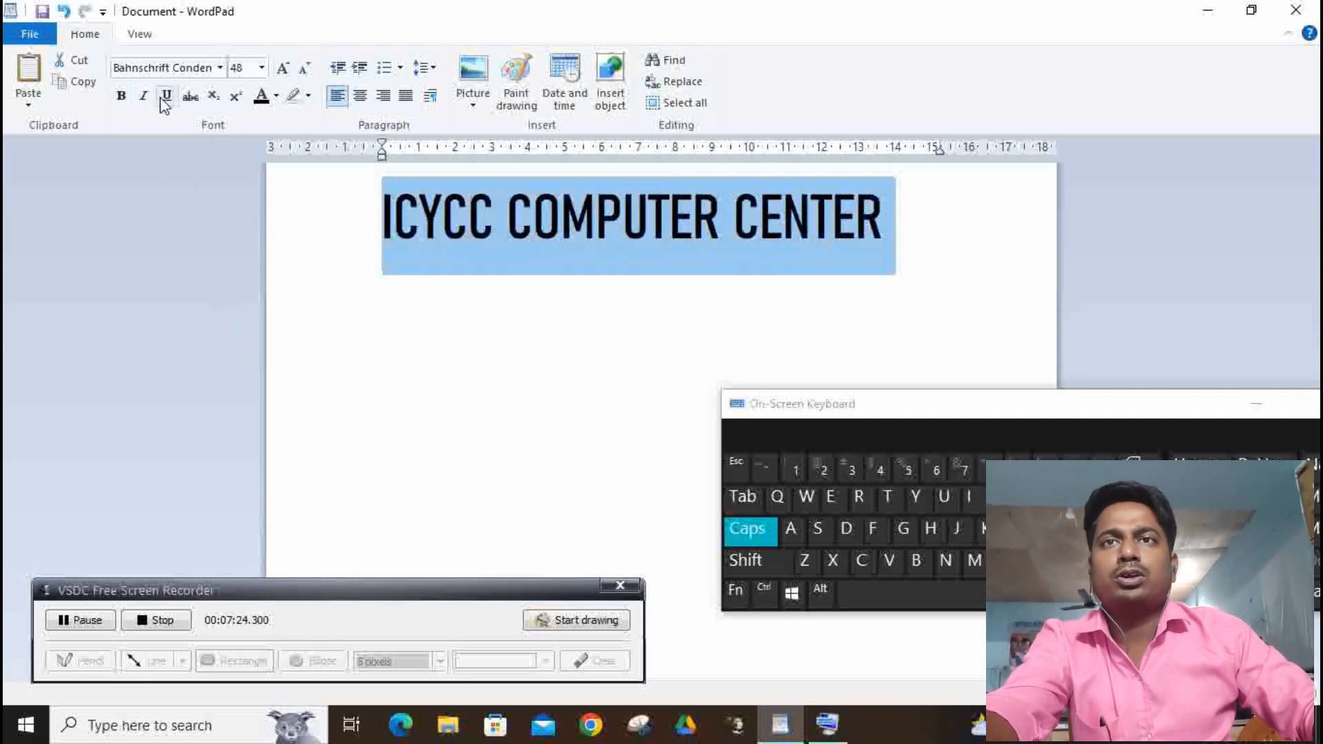
- Toggle underline on and off for the selected line, and move the On-Screen Keyboard up to just below the text
{"action": "left_click", "coordinate": [165, 97]}
{"action": "left_click", "coordinate": [164, 98]}
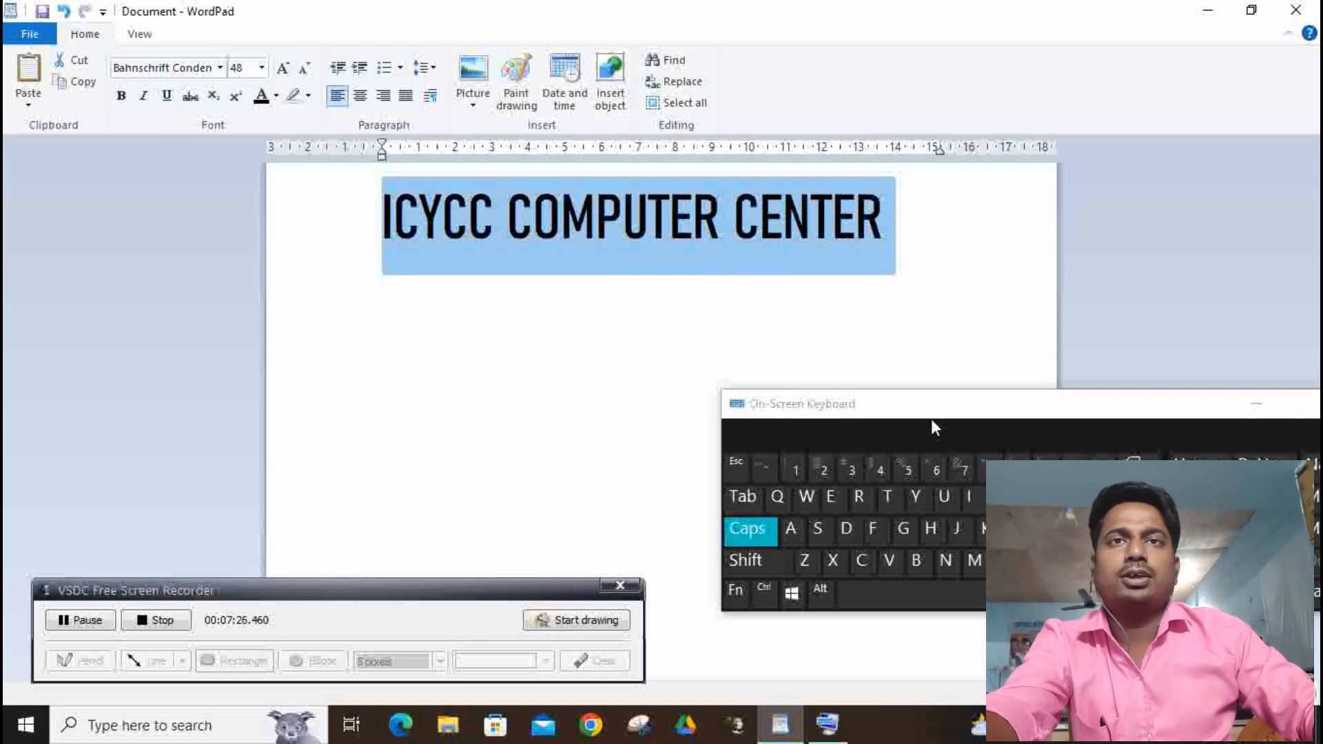
{"action": "left_click_drag", "start_coordinate": [931, 412], "coordinate": [867, 304]}
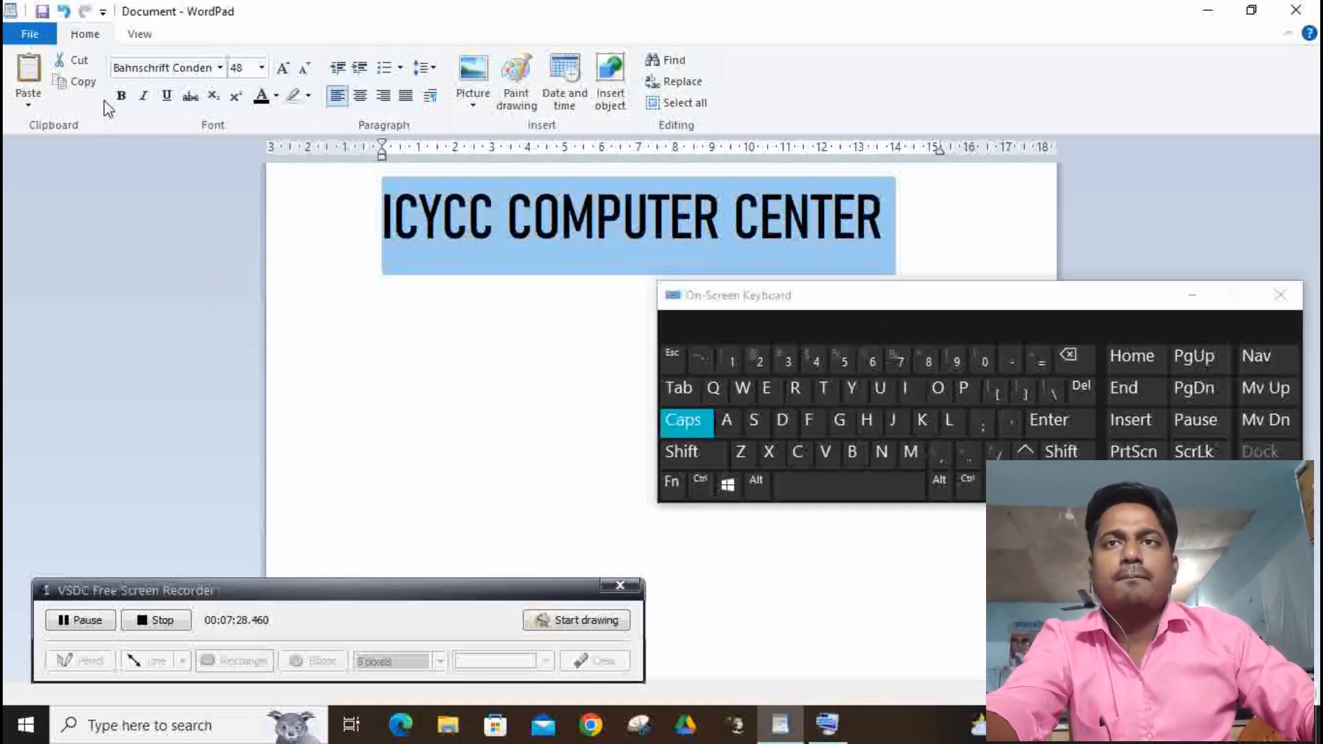
{"action": "left_click", "coordinate": [785, 302]}
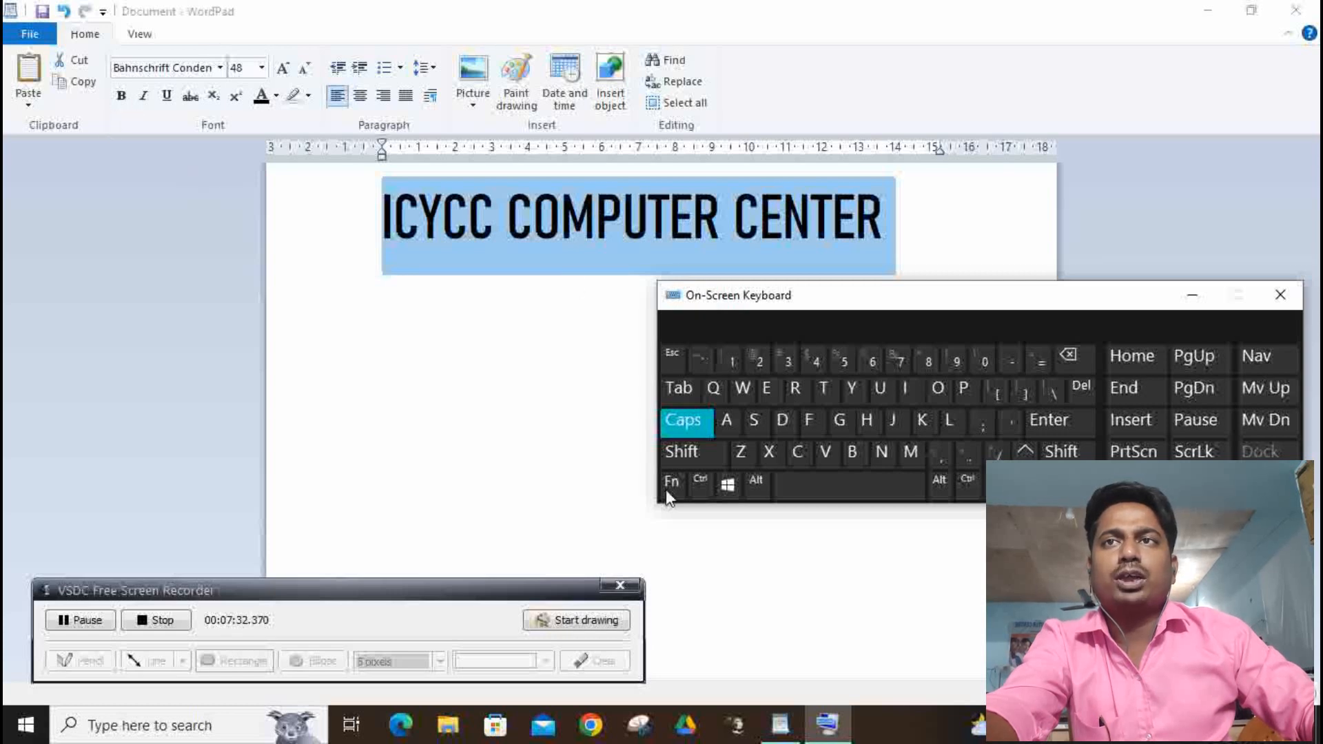
- Apply bold, italic and underline together to the selected line using the On-Screen Keyboard
{"action": "left_click", "coordinate": [700, 484]}
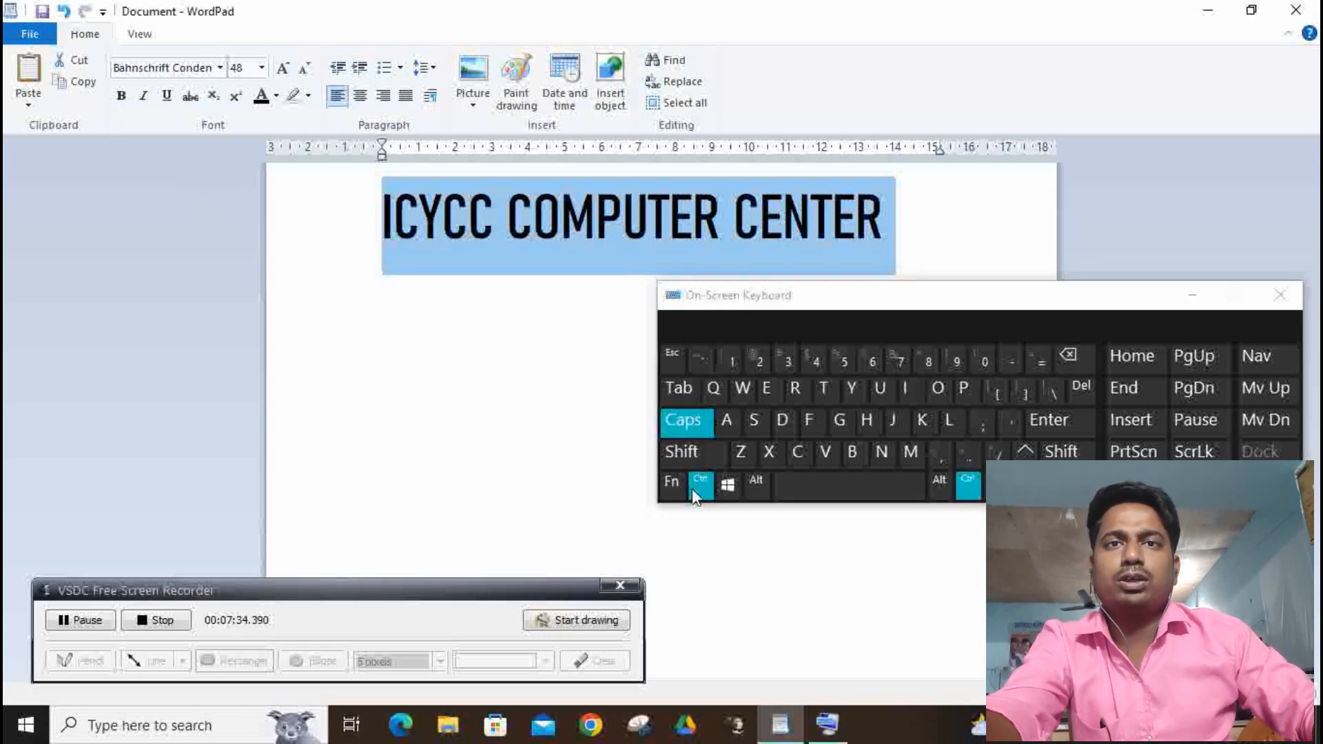
{"action": "left_click", "coordinate": [847, 458]}
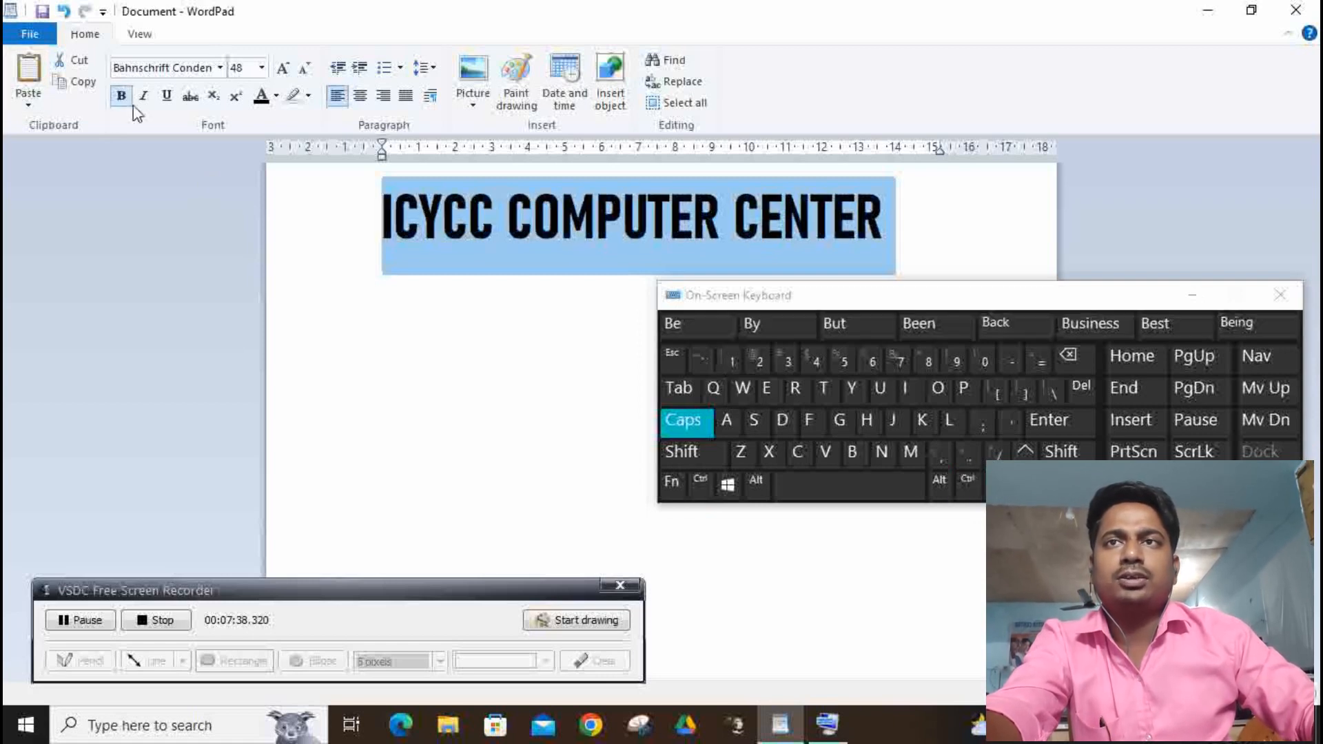
{"action": "left_click", "coordinate": [700, 481]}
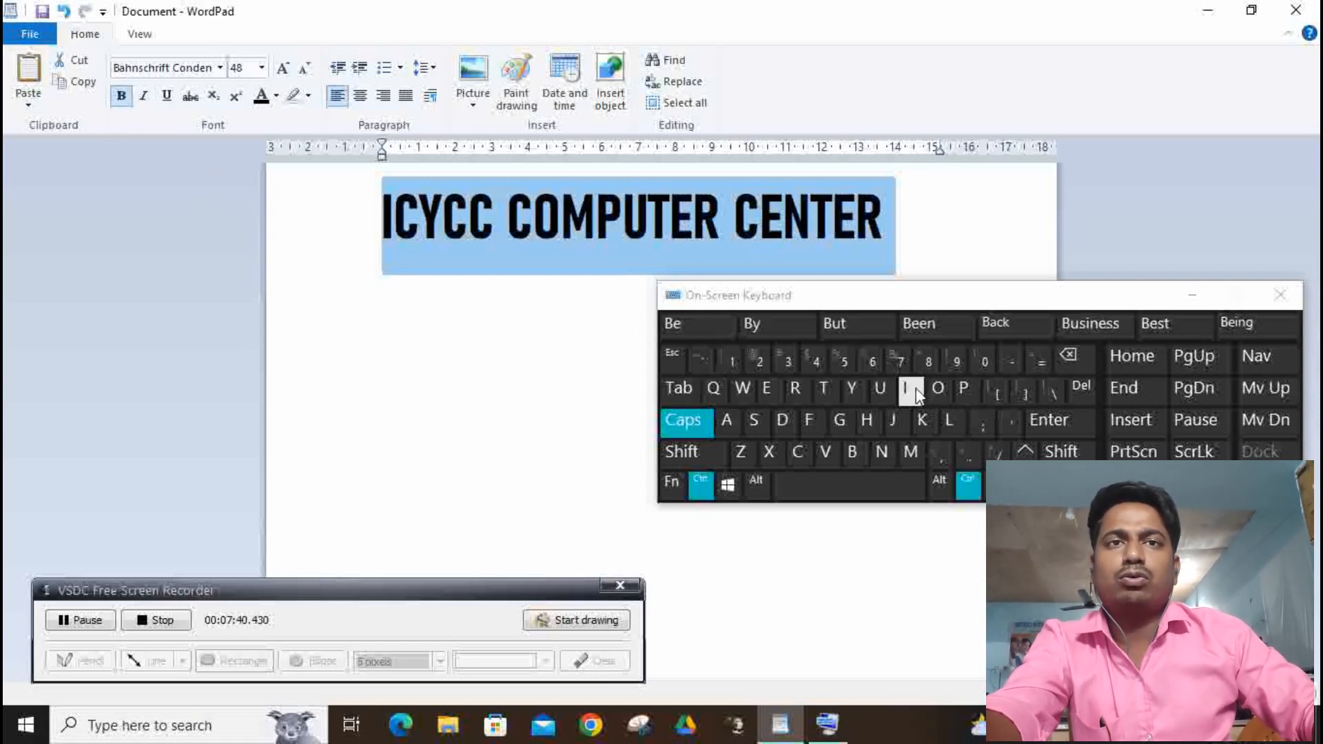
{"action": "left_click", "coordinate": [910, 390]}
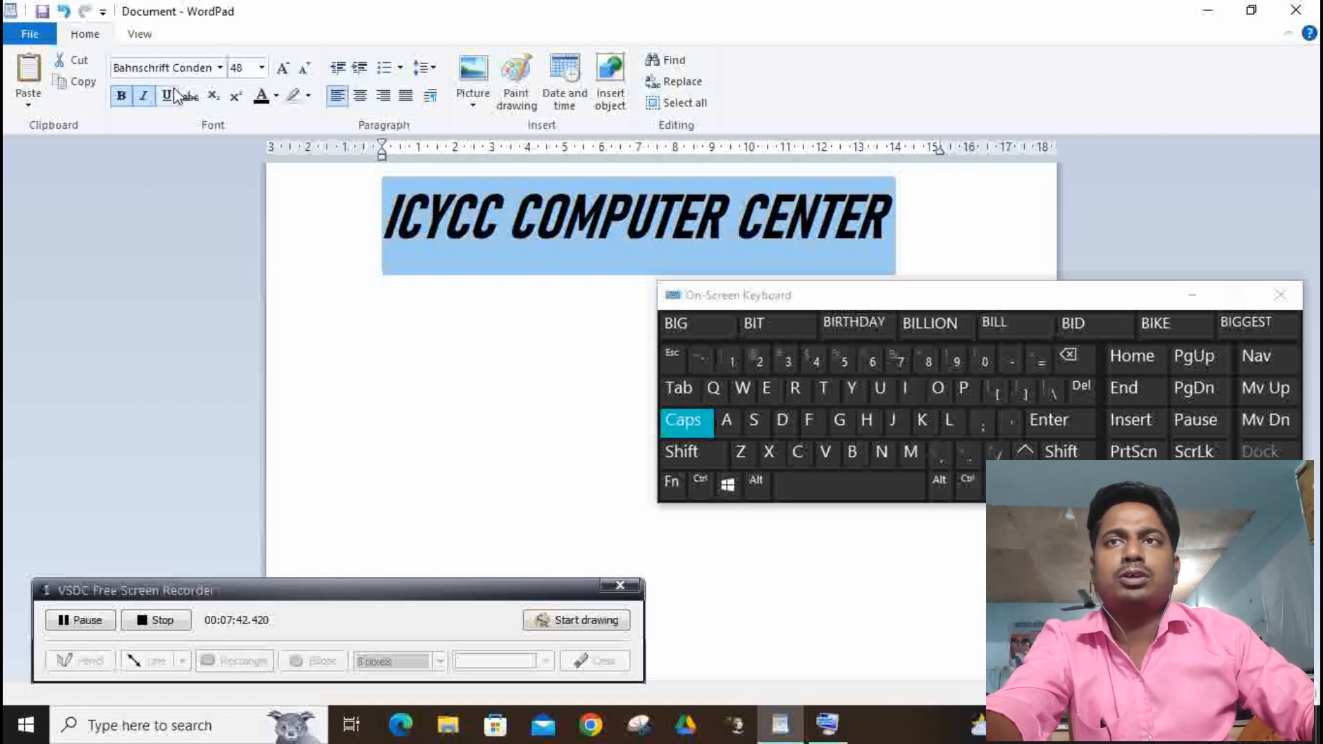
{"action": "left_click", "coordinate": [700, 481]}
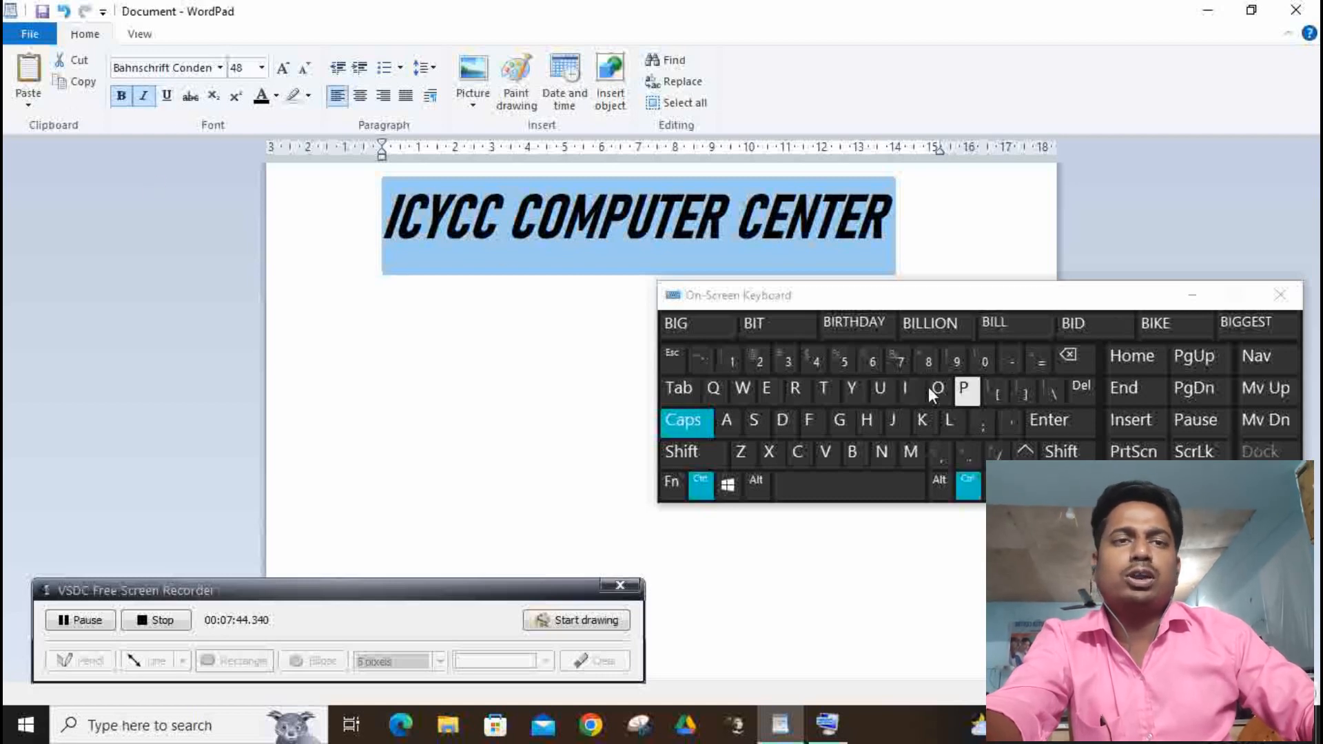
{"action": "left_click", "coordinate": [878, 389]}
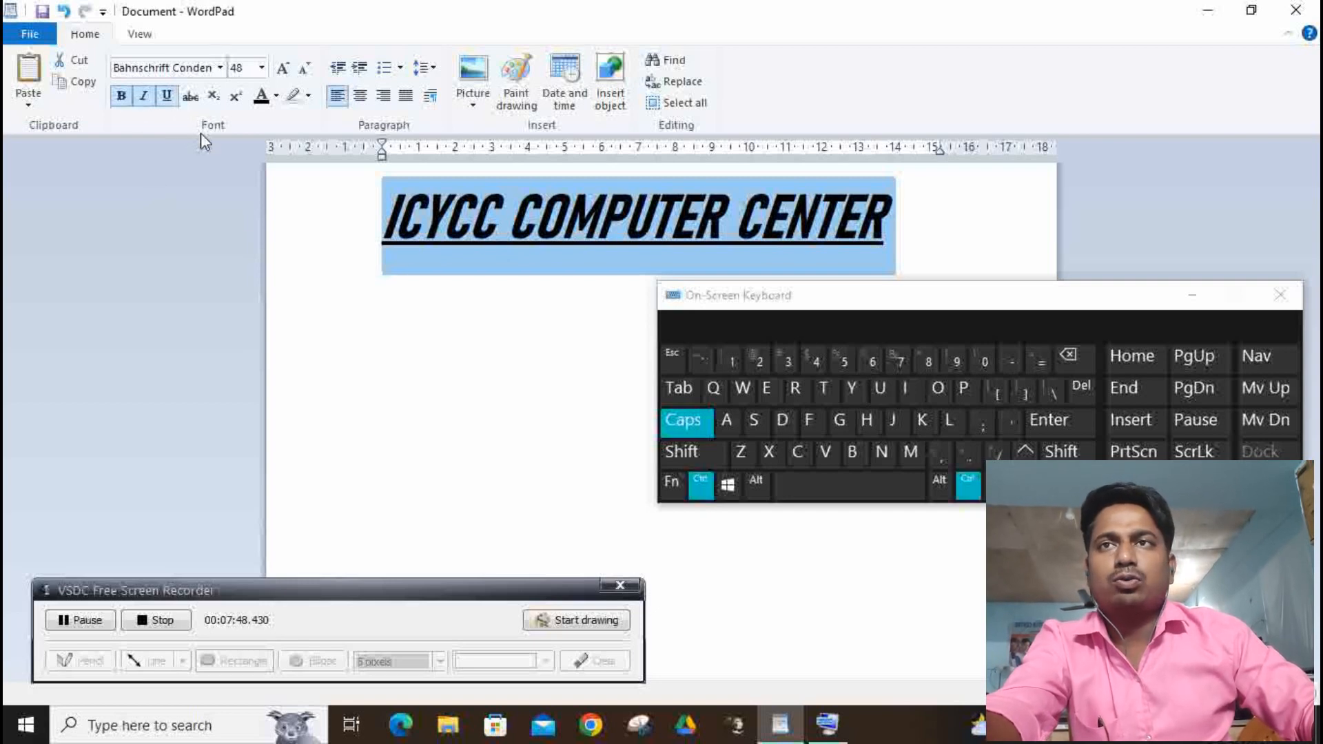
- Remove the underline, italic and bold formatting from the selected line
{"action": "key", "text": "ctrl+u"}
{"action": "key", "text": "ctrl+i"}
{"action": "key", "text": "ctrl+b"}
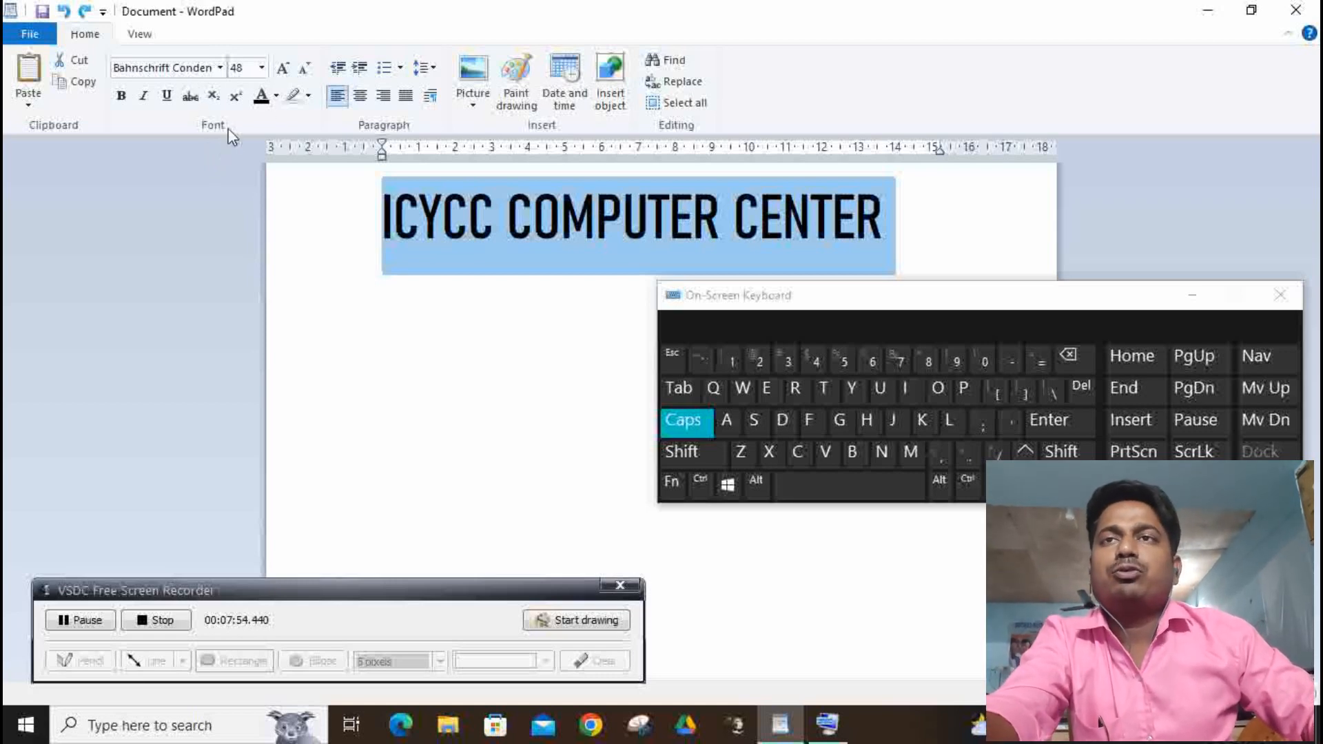
- Move the On-Screen Keyboard slightly lower and delete the whole ICYCC COMPUTER CENTER line
{"action": "left_click_drag", "start_coordinate": [1085, 303], "coordinate": [1095, 365]}
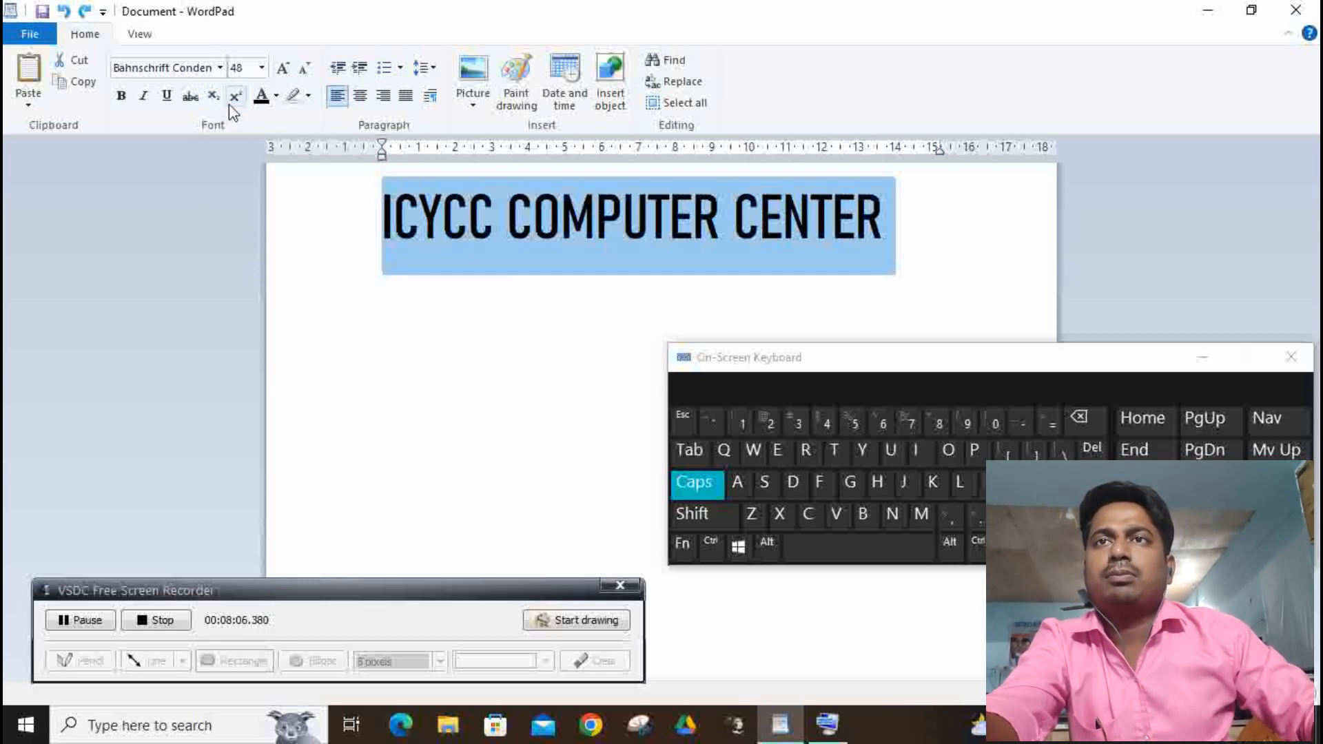
{"action": "left_click", "coordinate": [971, 239]}
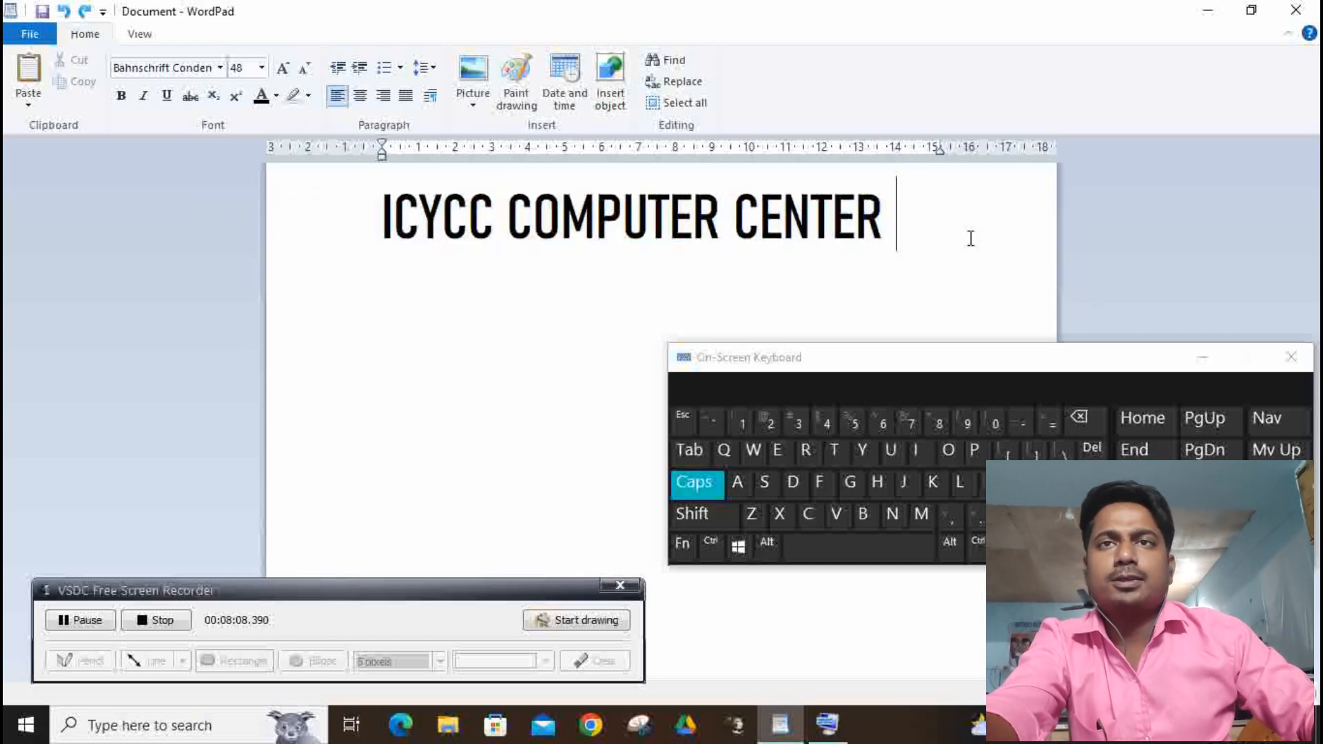
{"action": "left_click_drag", "start_coordinate": [960, 228], "coordinate": [311, 233]}
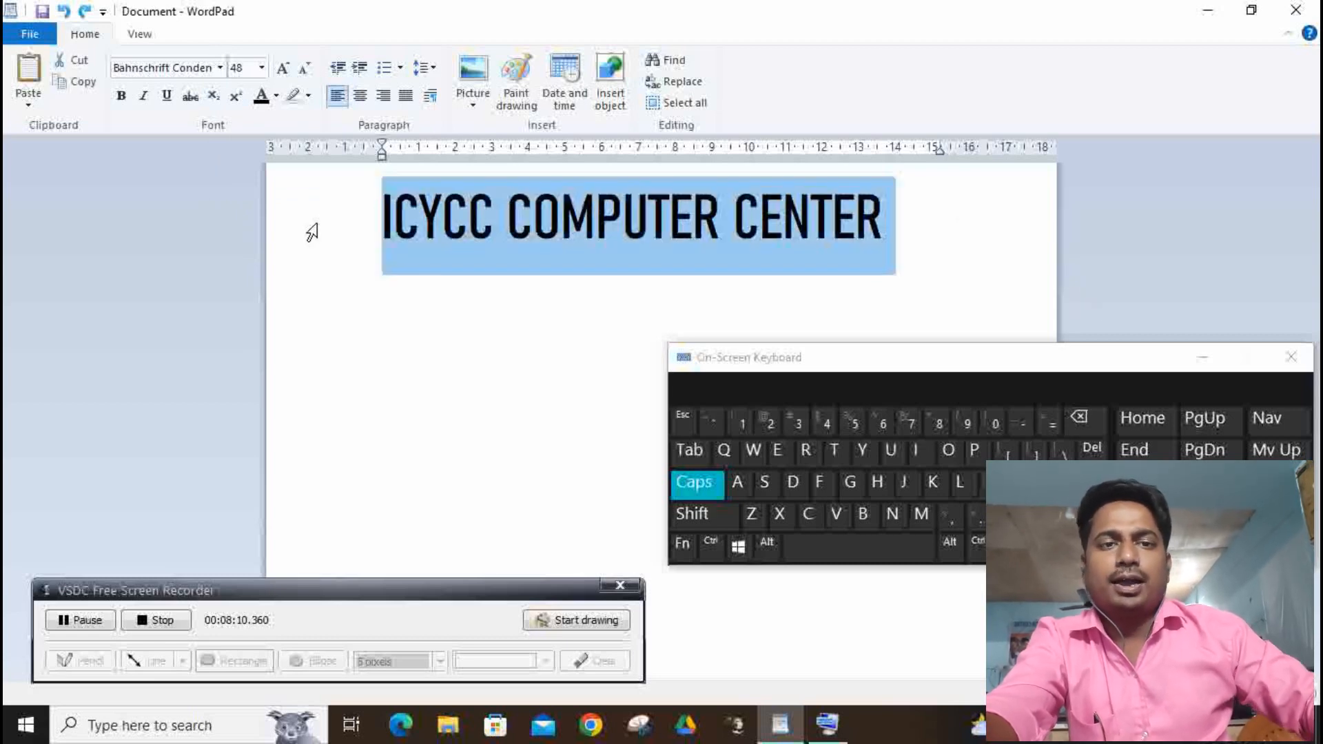
{"action": "key", "text": "Delete"}
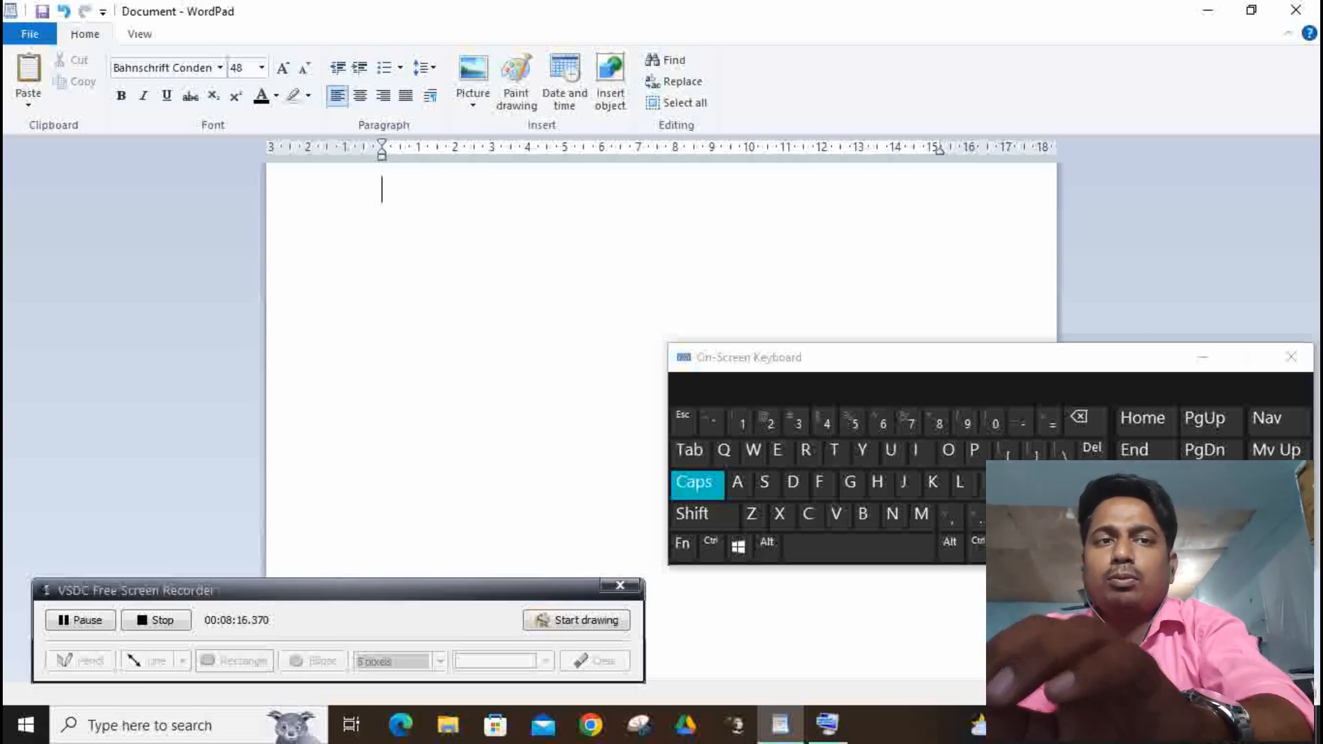
- Begin an equation on the empty page with the lowercase expression (a+b)2
{"action": "type", "text": "A"}
{"action": "key", "text": "BackSpace"}
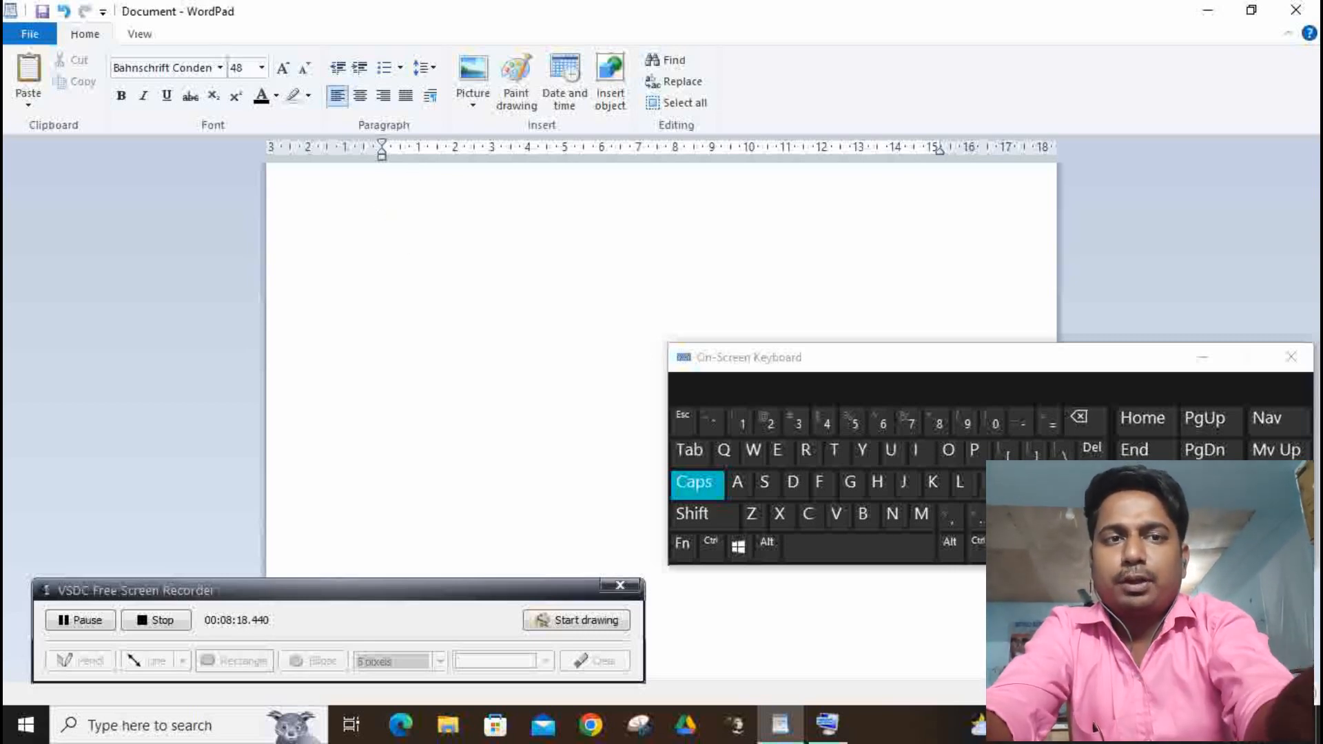
{"action": "key", "text": "Caps_Lock"}
{"action": "type", "text": "(a"}
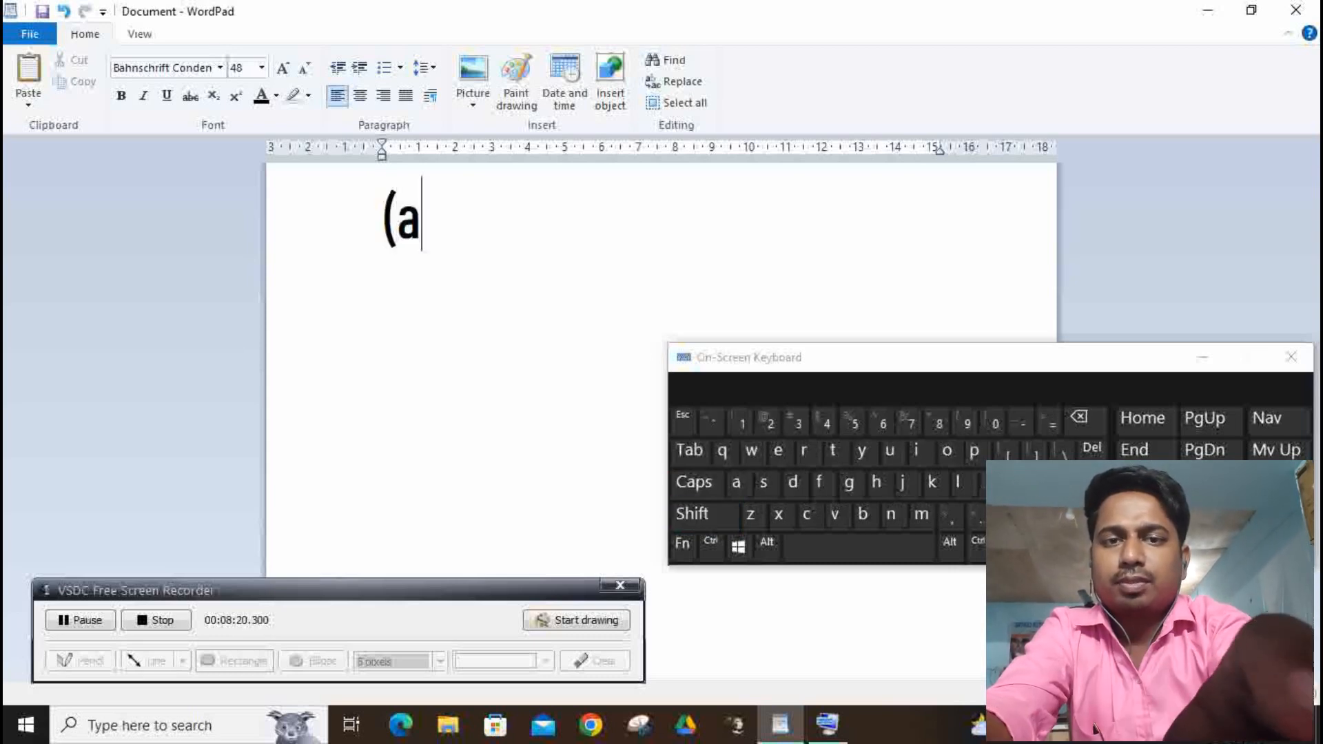
{"action": "key", "text": "shift"}
{"action": "type", "text": "+)"}
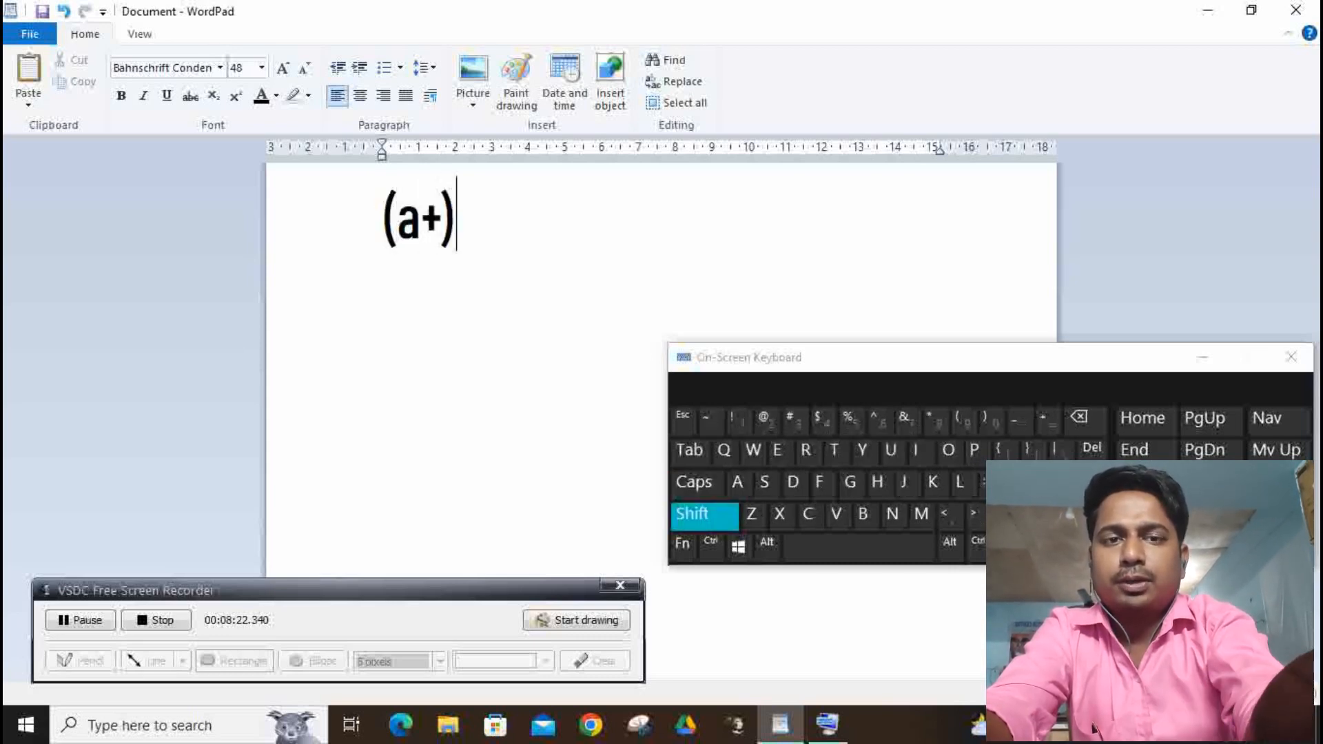
{"action": "key", "text": "BackSpace"}
{"action": "type", "text": "b"}
{"action": "key", "text": "shift"}
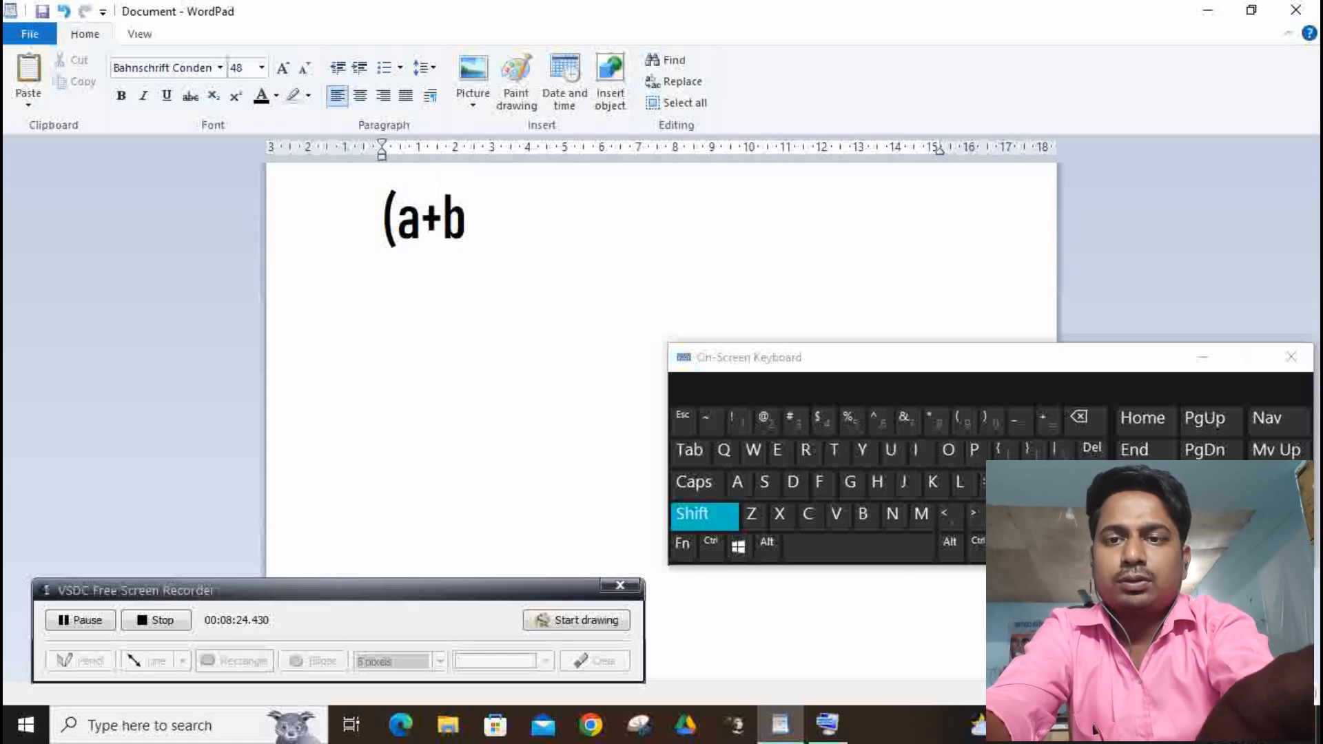
{"action": "type", "text": ")2"}
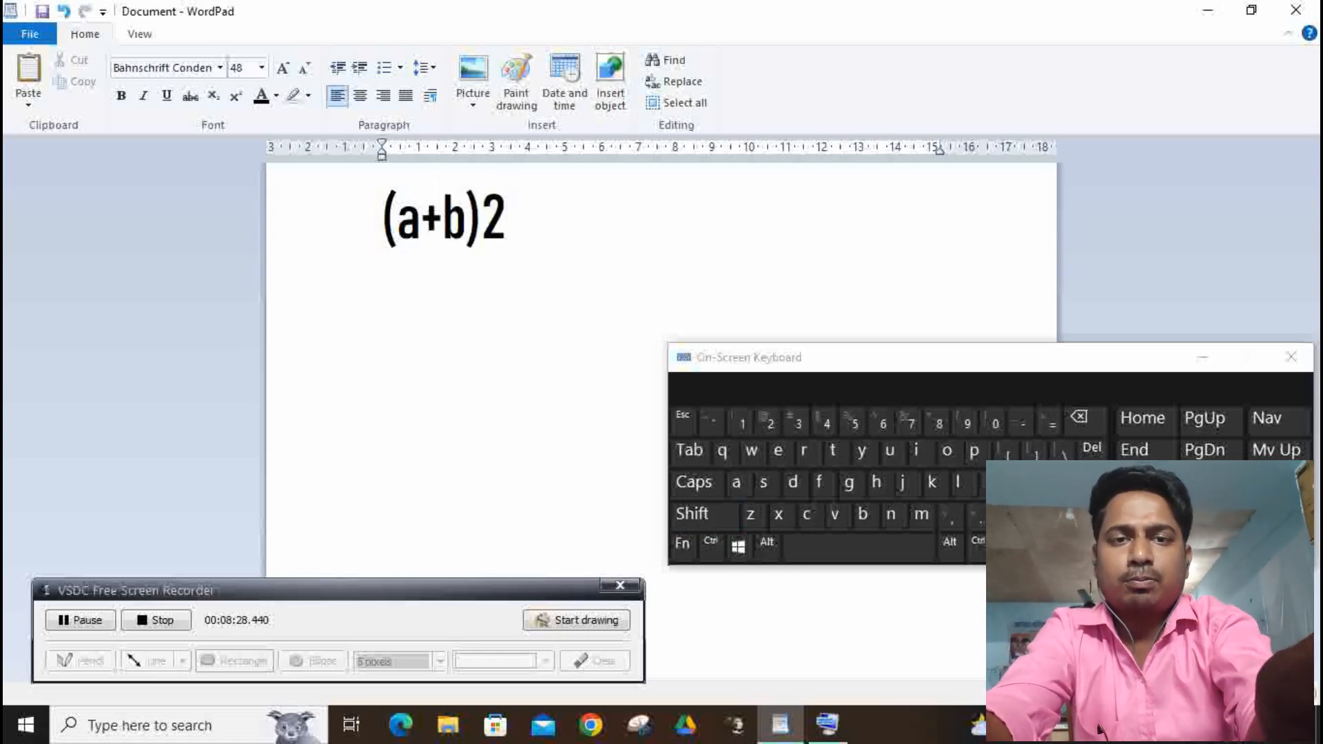
- Complete the equation after (a+b)2 with =a2+2ab+b2
{"action": "type", "text": "="}
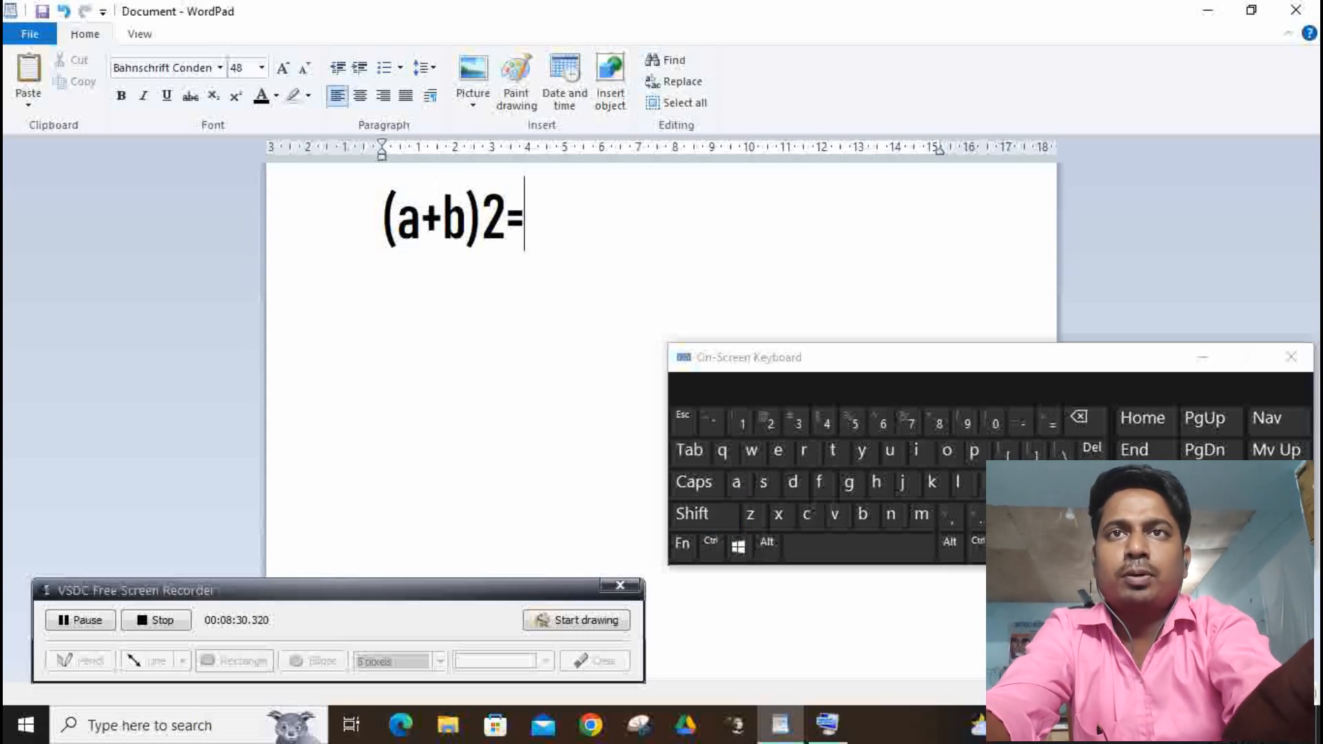
{"action": "type", "text": "a2"}
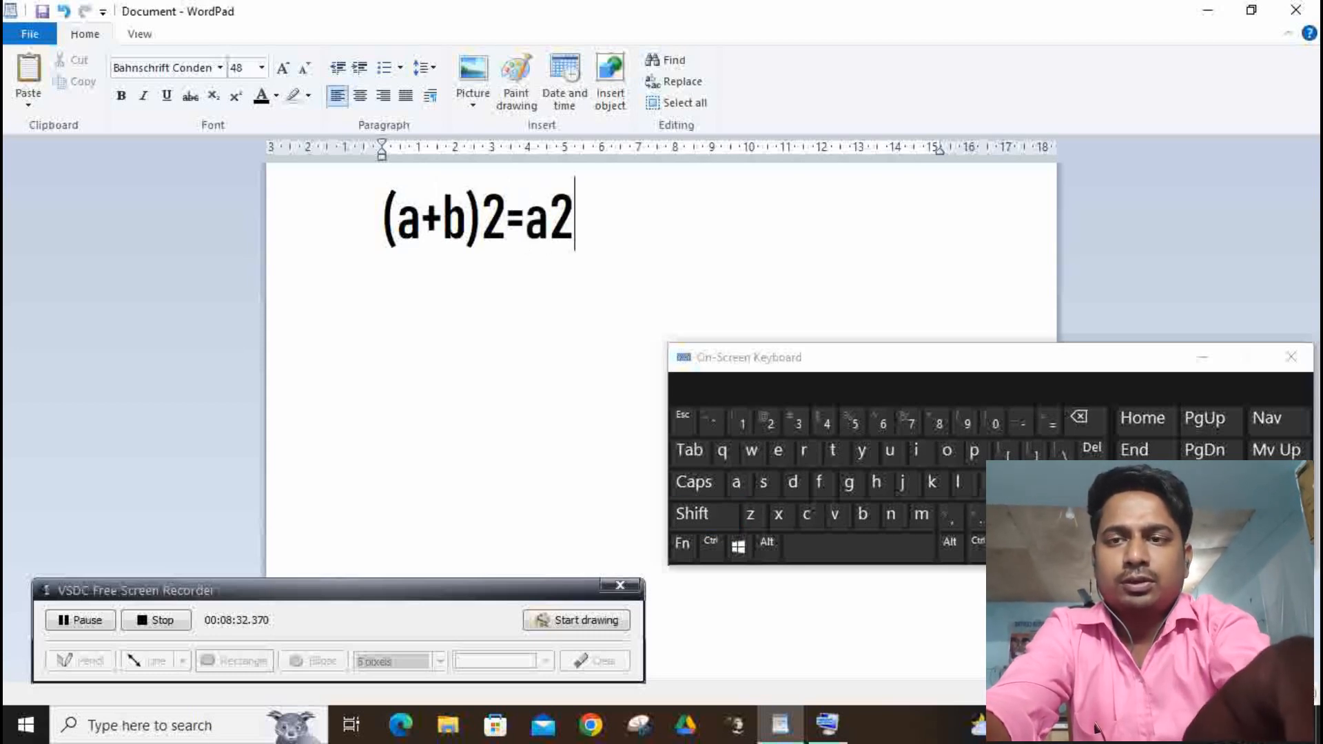
{"action": "type", "text": "+2a"}
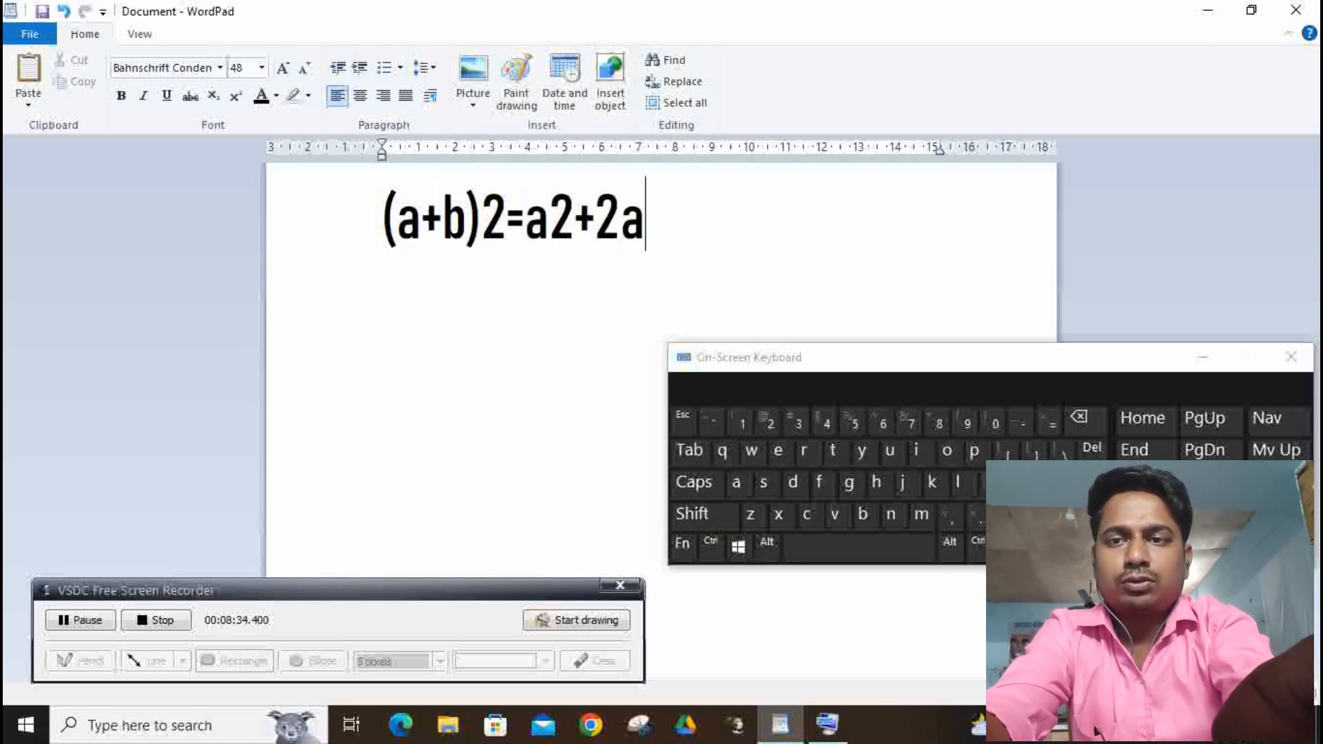
{"action": "type", "text": "b+b2"}
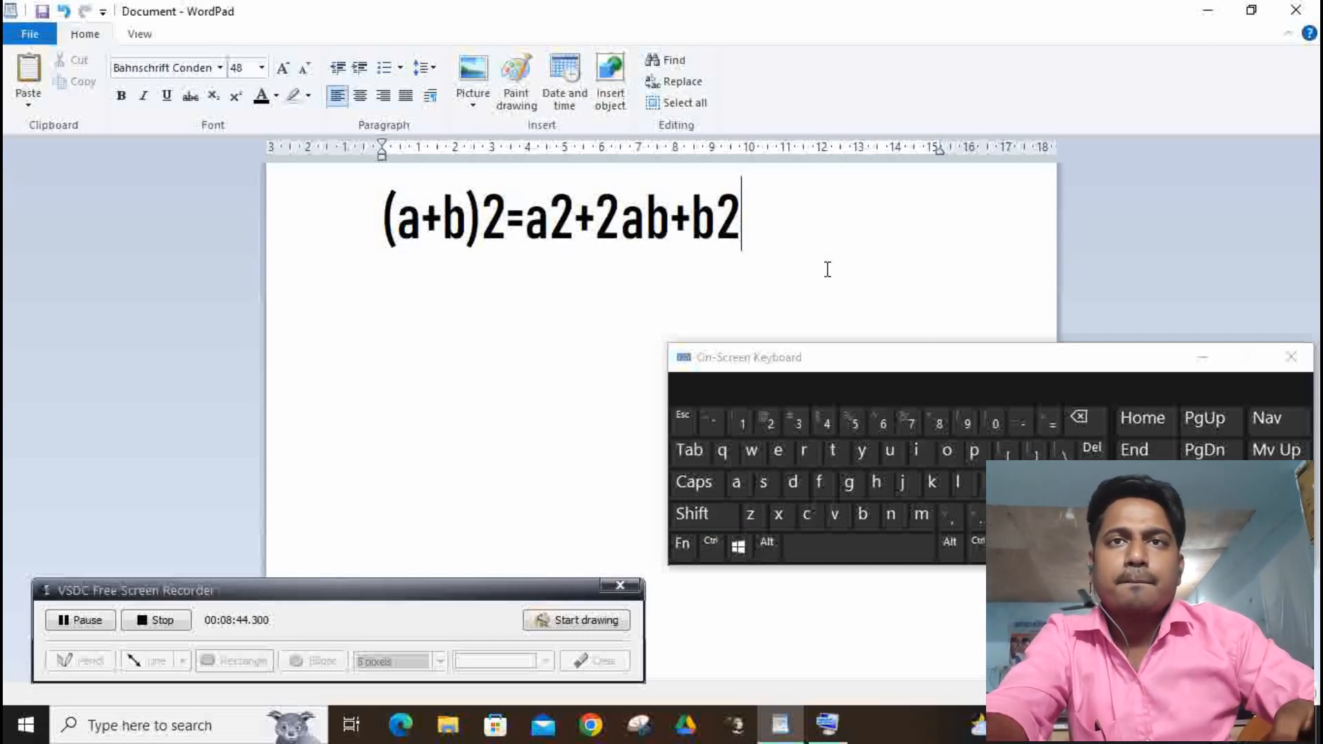
- Format only the 2 after the final b in the equation as superscript
{"action": "left_click_drag", "start_coordinate": [717, 220], "coordinate": [743, 221]}
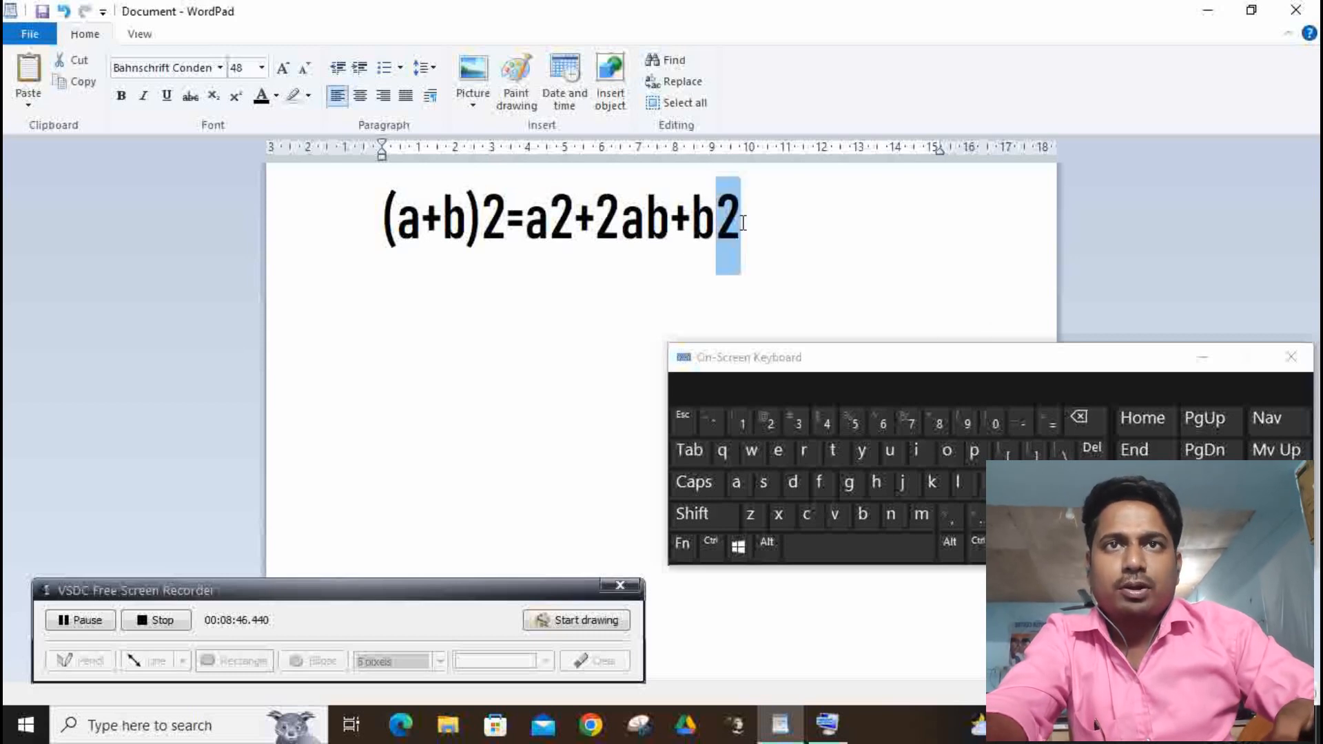
{"action": "left_click", "coordinate": [743, 221]}
{"action": "key", "text": "shift"}
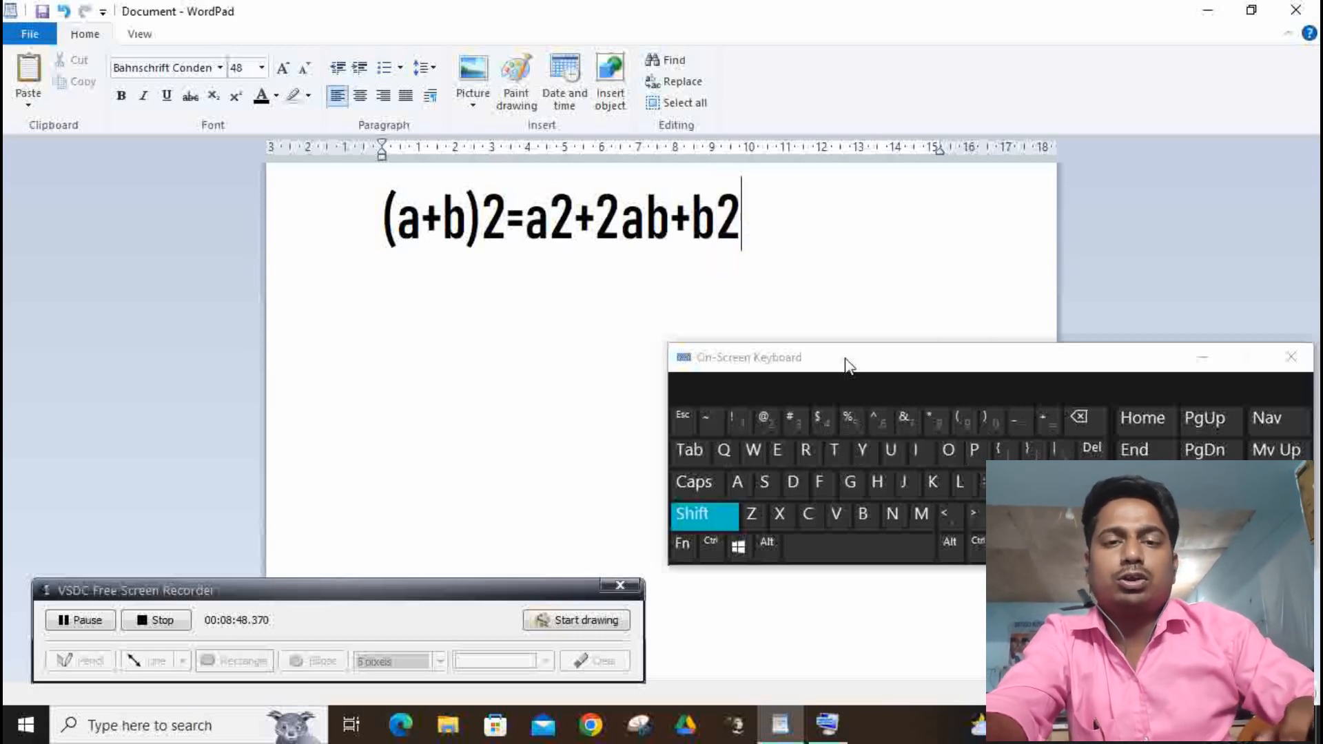
{"action": "key", "text": "shift+Left"}
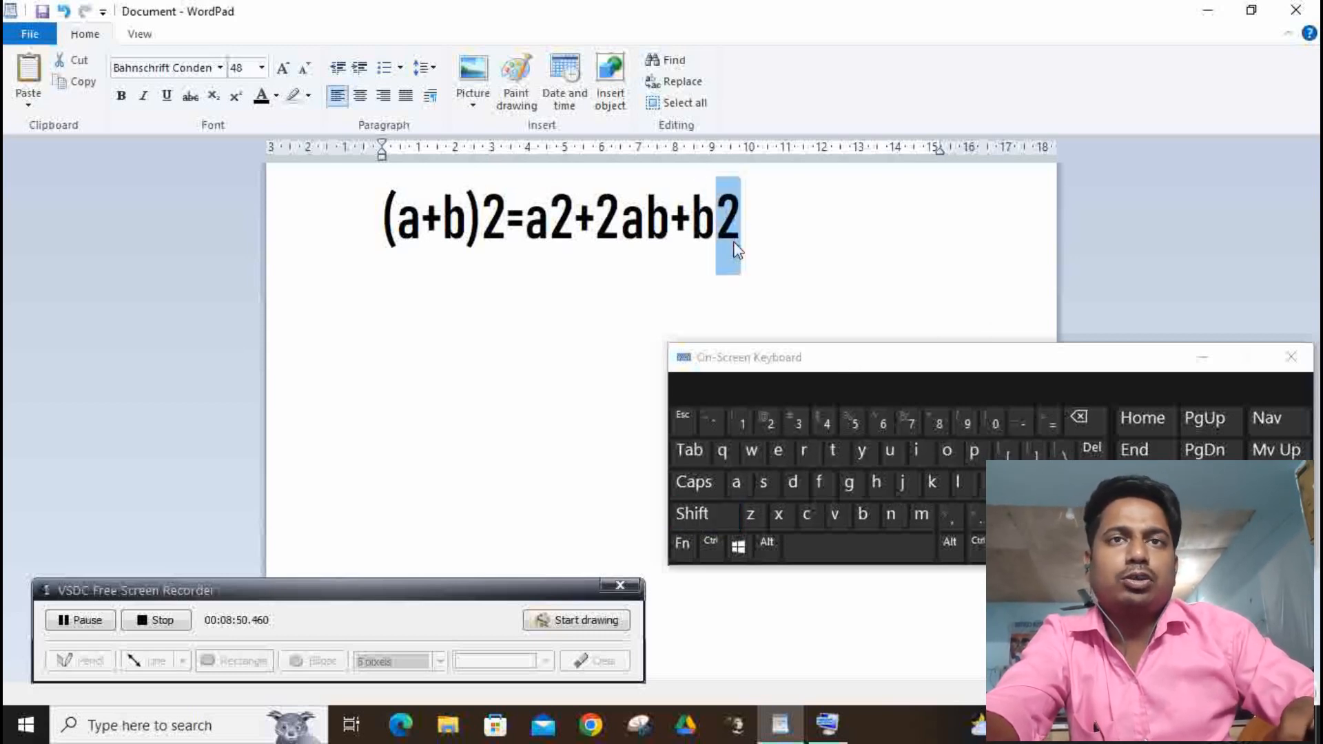
{"action": "left_click", "coordinate": [237, 99]}
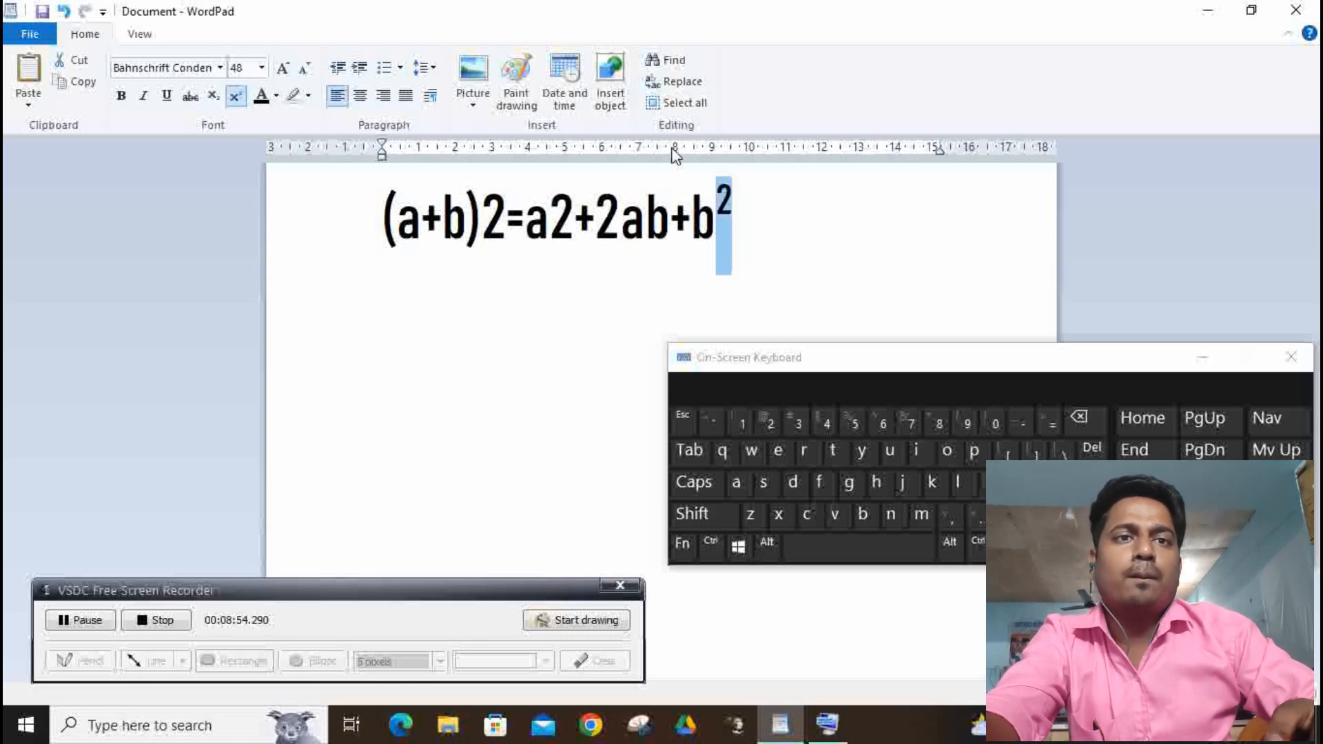
- Format the 2 directly following the a after the equals sign as superscript
{"action": "left_click", "coordinate": [576, 217]}
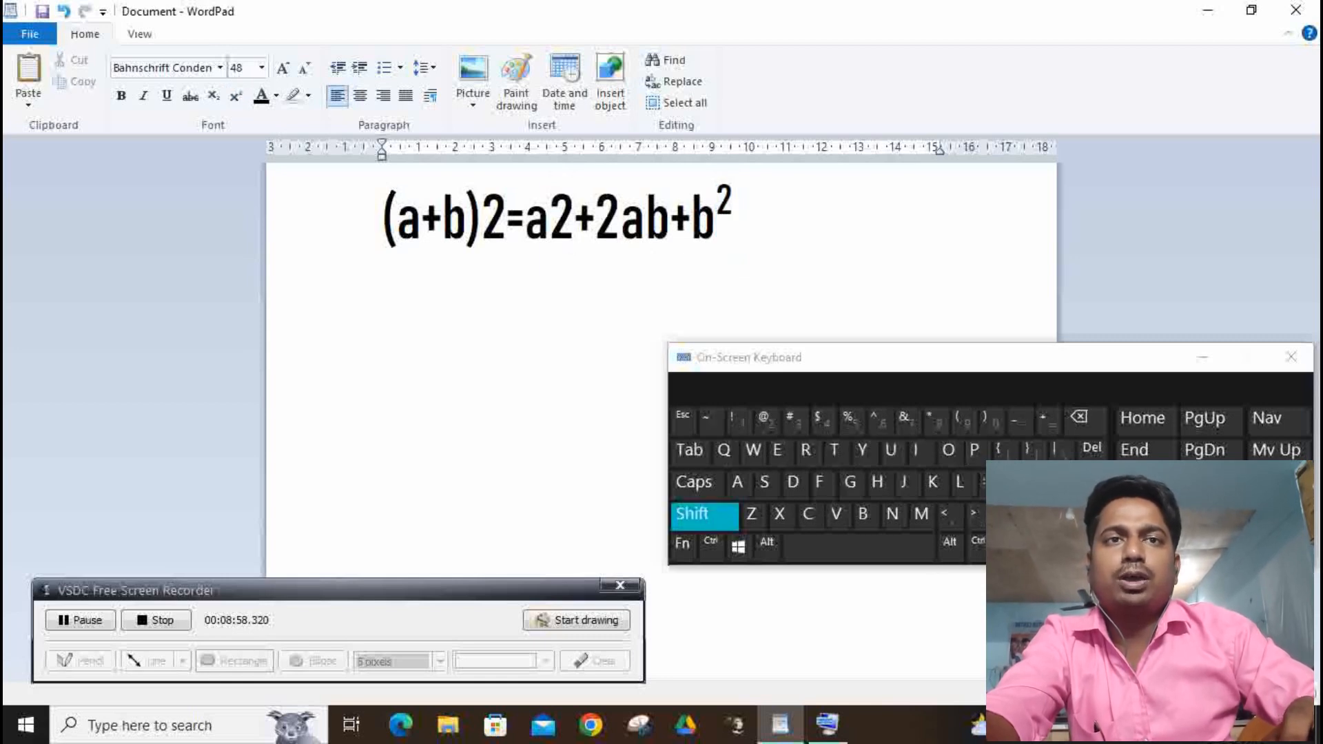
{"action": "key", "text": "shift+Left"}
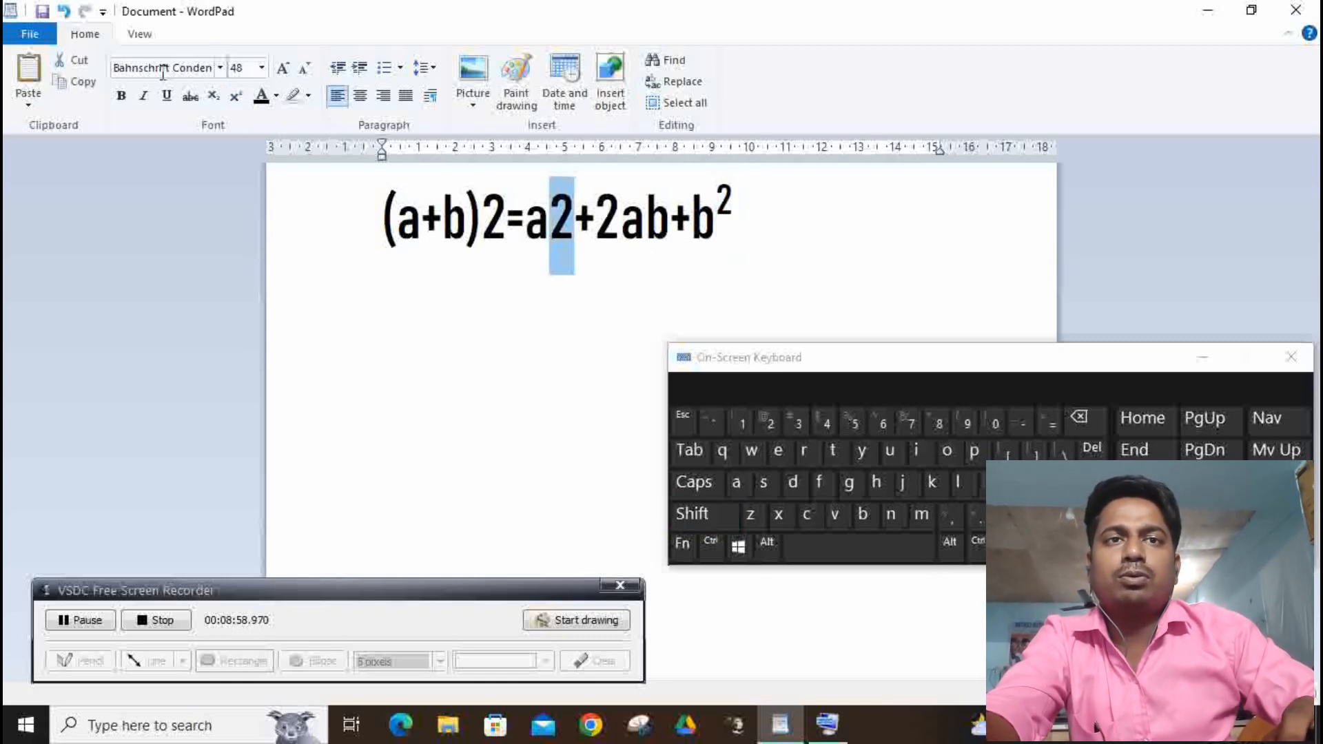
{"action": "left_click", "coordinate": [235, 97]}
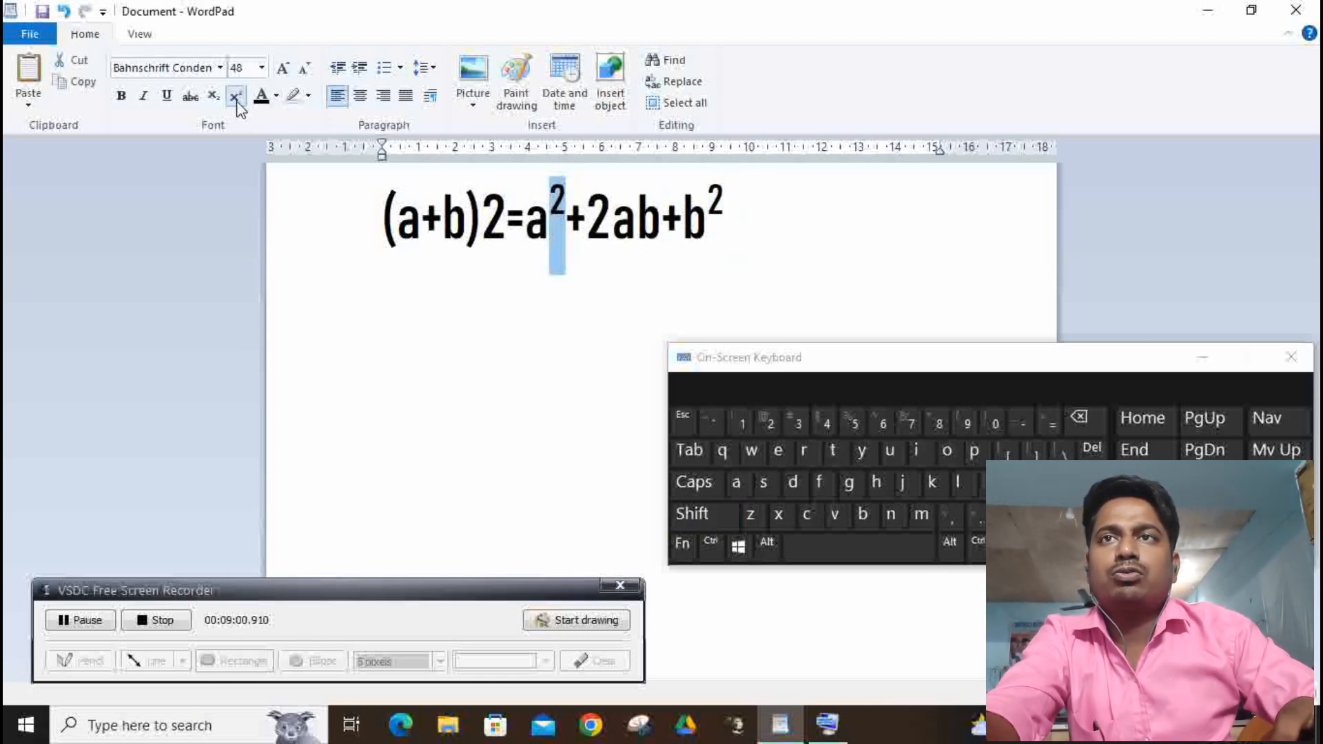
- Format the 2 after the closing parenthesis of (a+b) as superscript
{"action": "left_click", "coordinate": [508, 212]}
{"action": "left_click", "coordinate": [692, 513]}
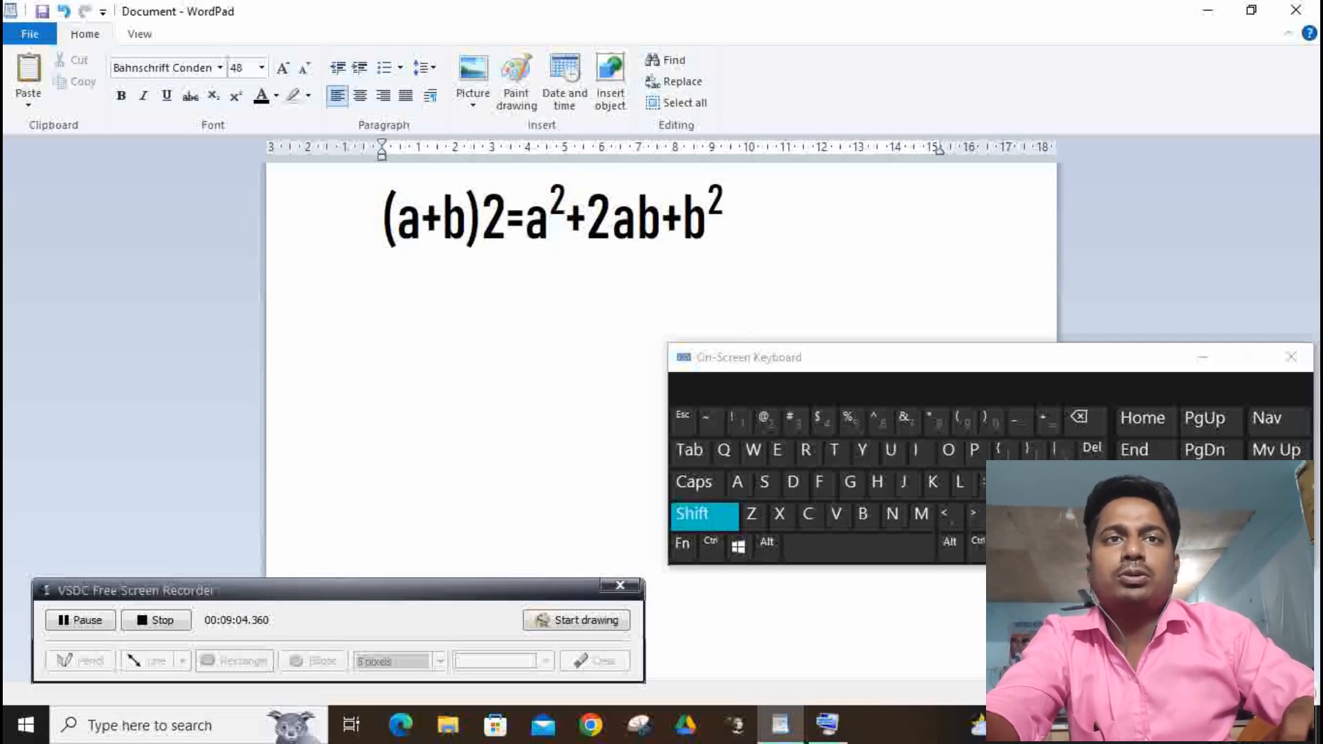
{"action": "left_click", "coordinate": [481, 213], "text": "shift"}
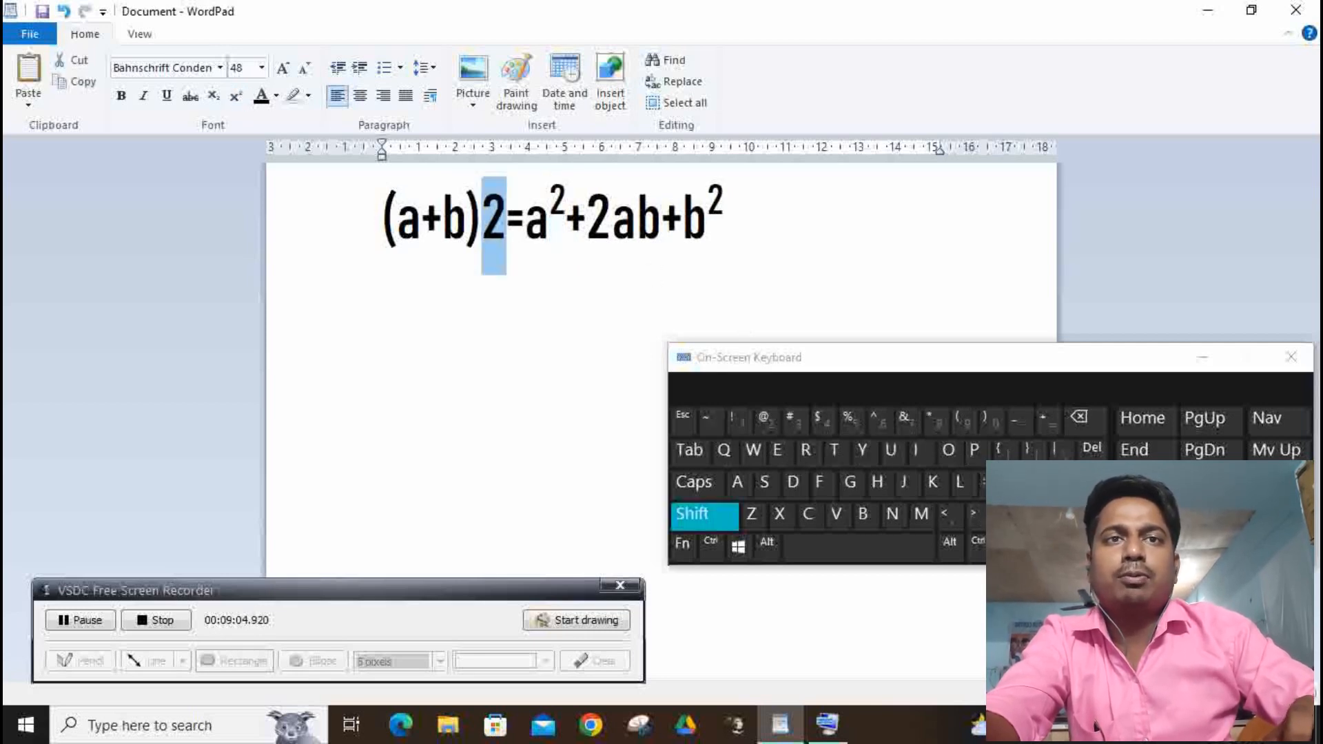
{"action": "left_click", "coordinate": [235, 97]}
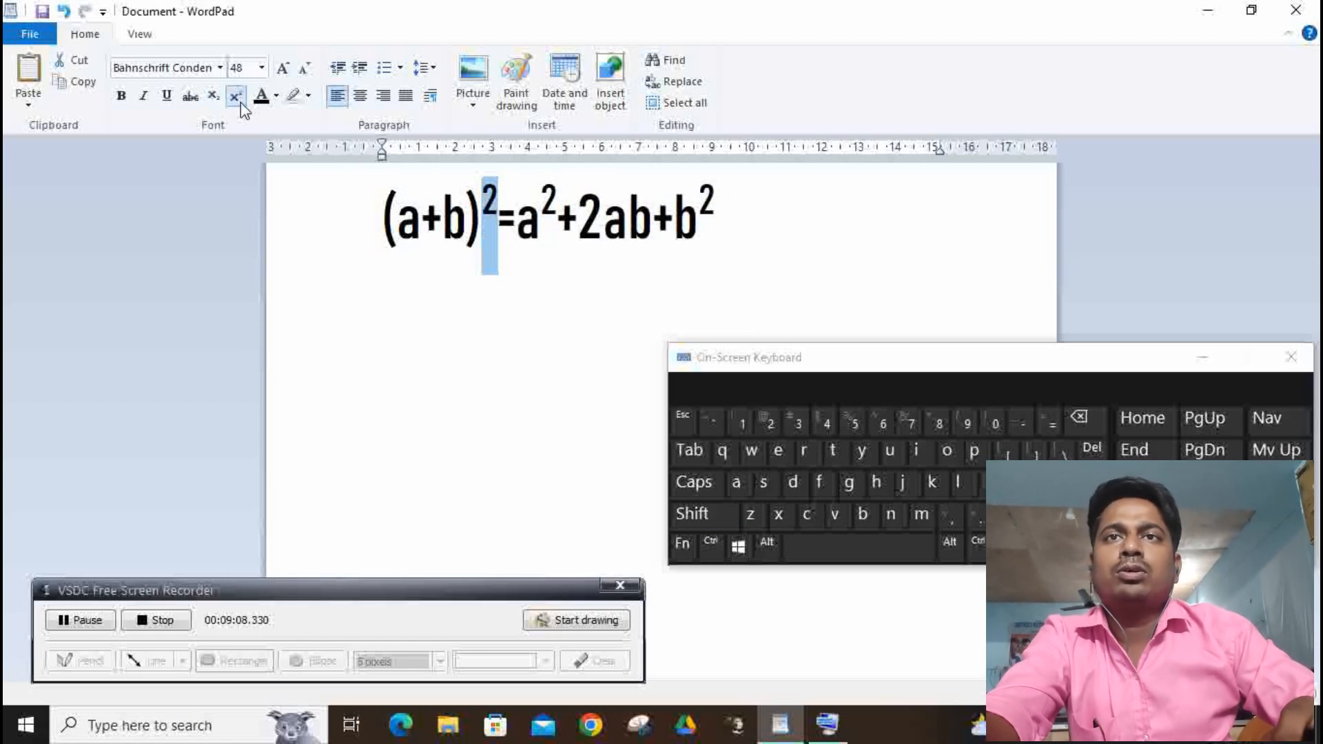
- Enter the formula H2O + O2 on a new line below the equation
{"action": "left_click", "coordinate": [827, 221]}
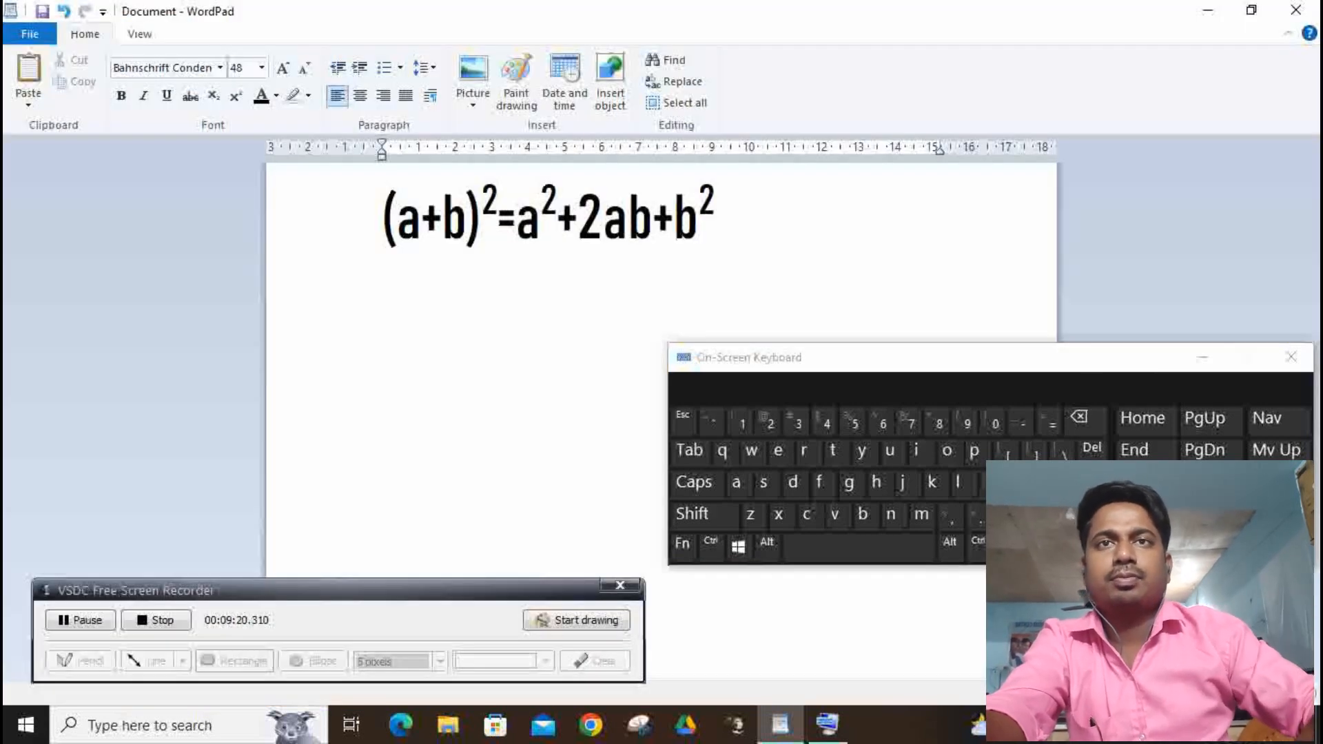
{"action": "type", "text": "c"}
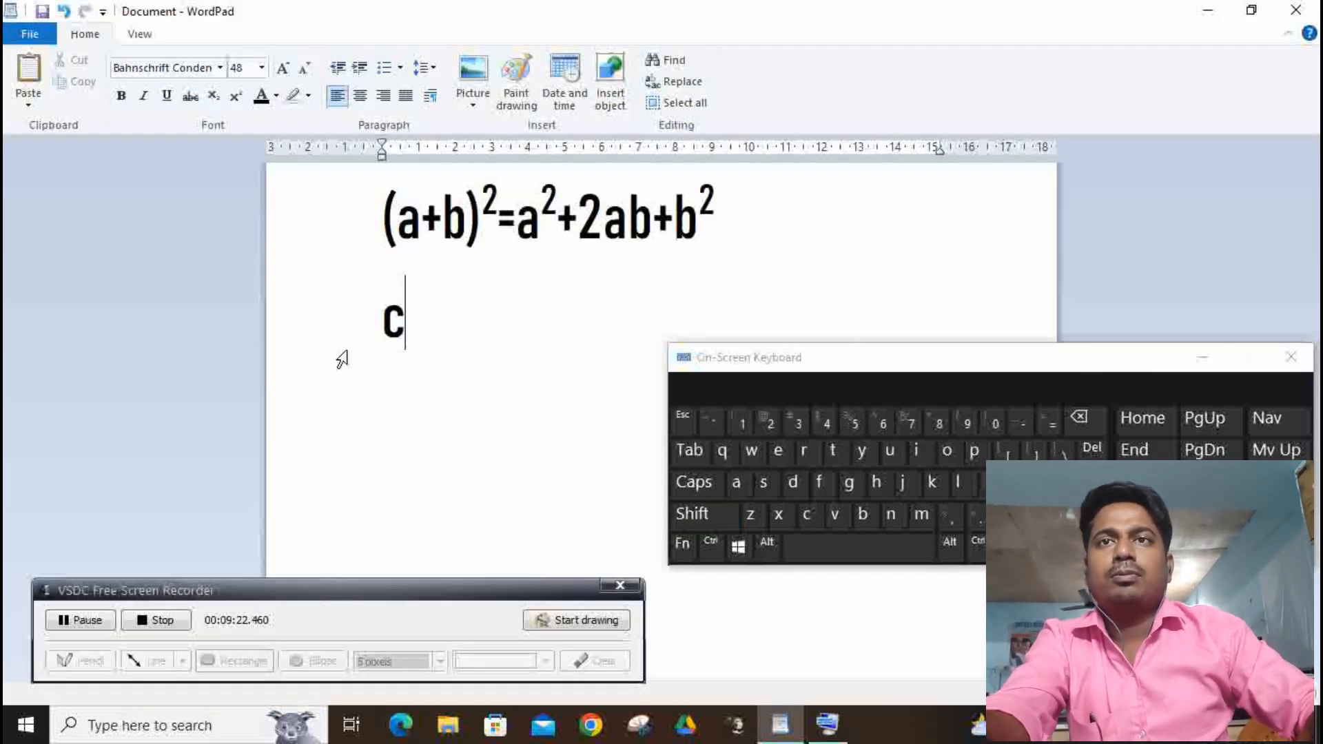
{"action": "key", "text": "BackSpace"}
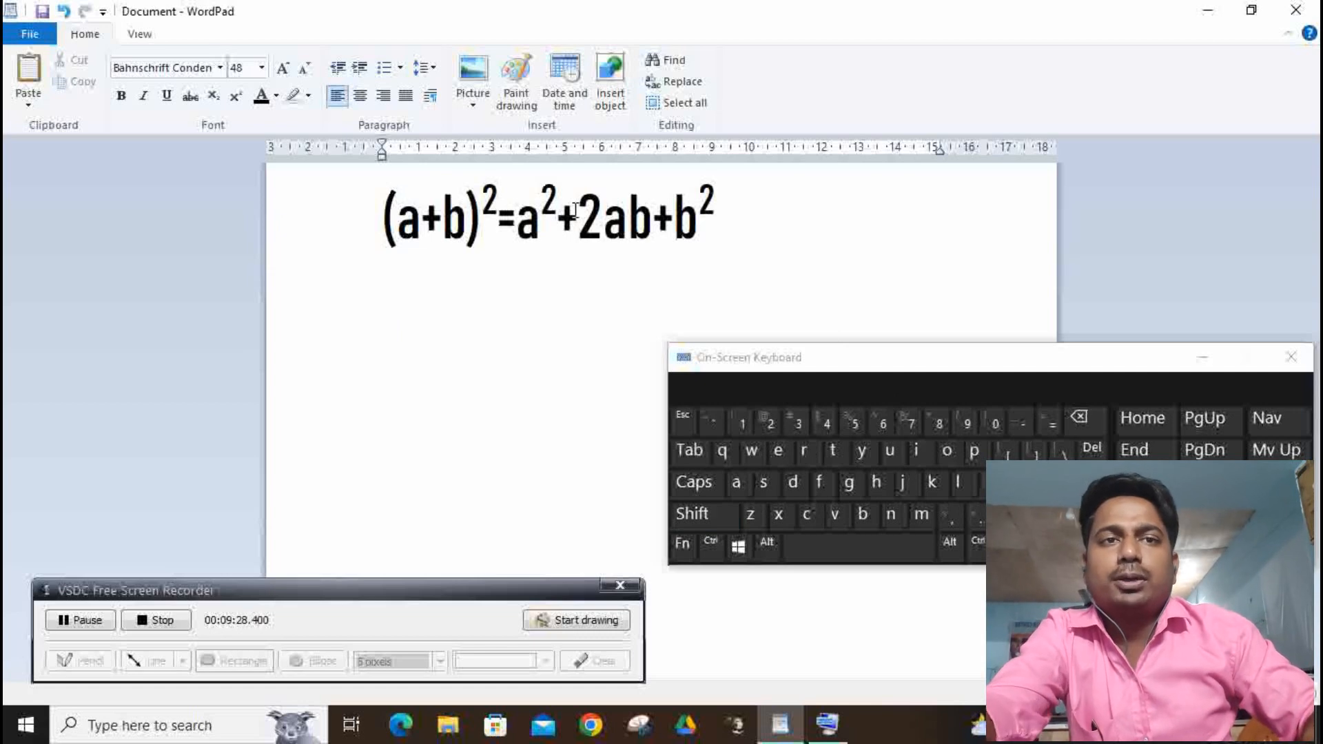
{"action": "type", "text": "H"}
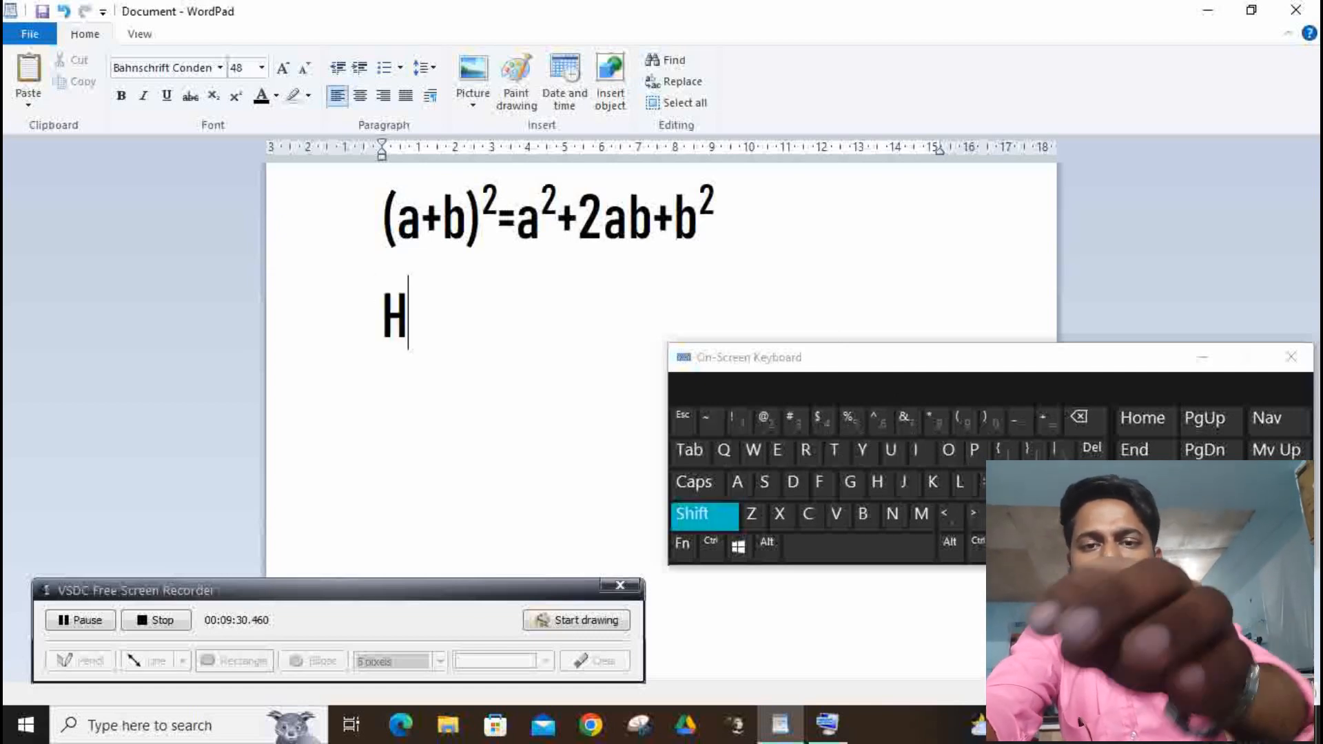
{"action": "type", "text": "2)"}
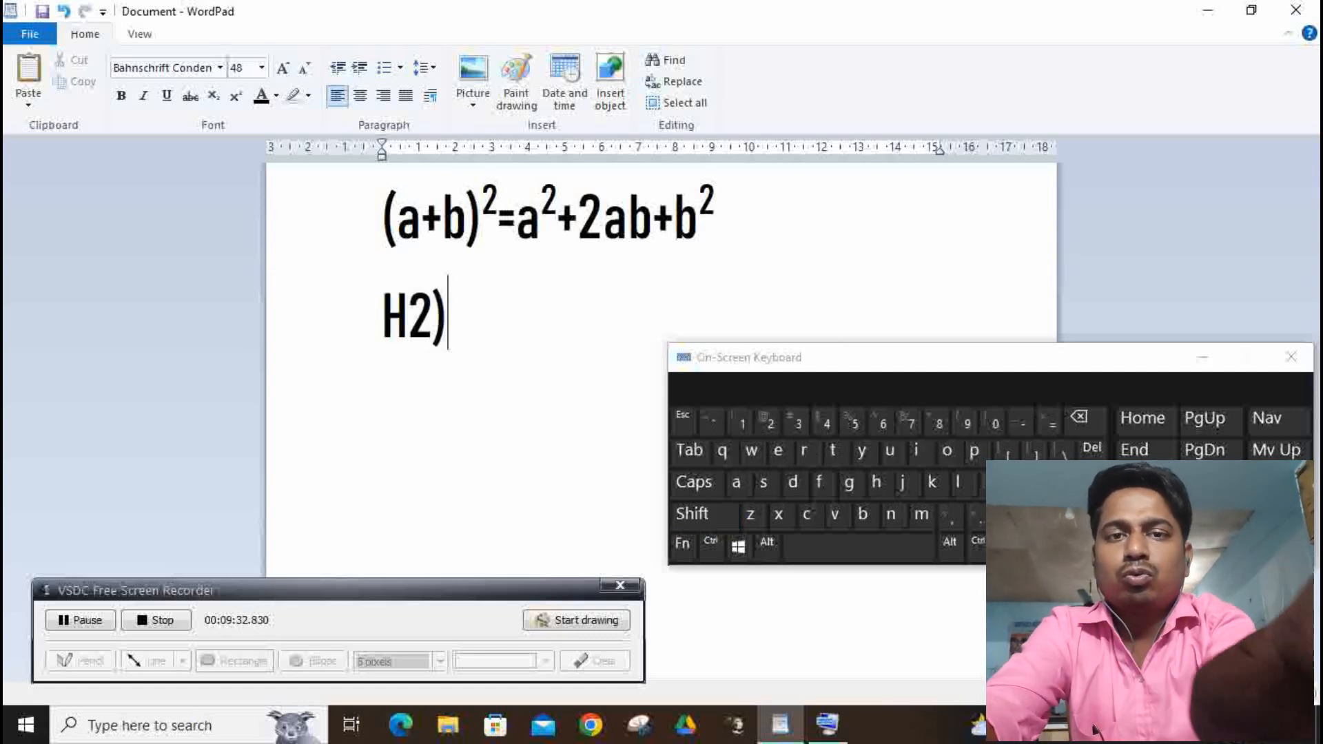
{"action": "key", "text": "BackSpace"}
{"action": "type", "text": "o"}
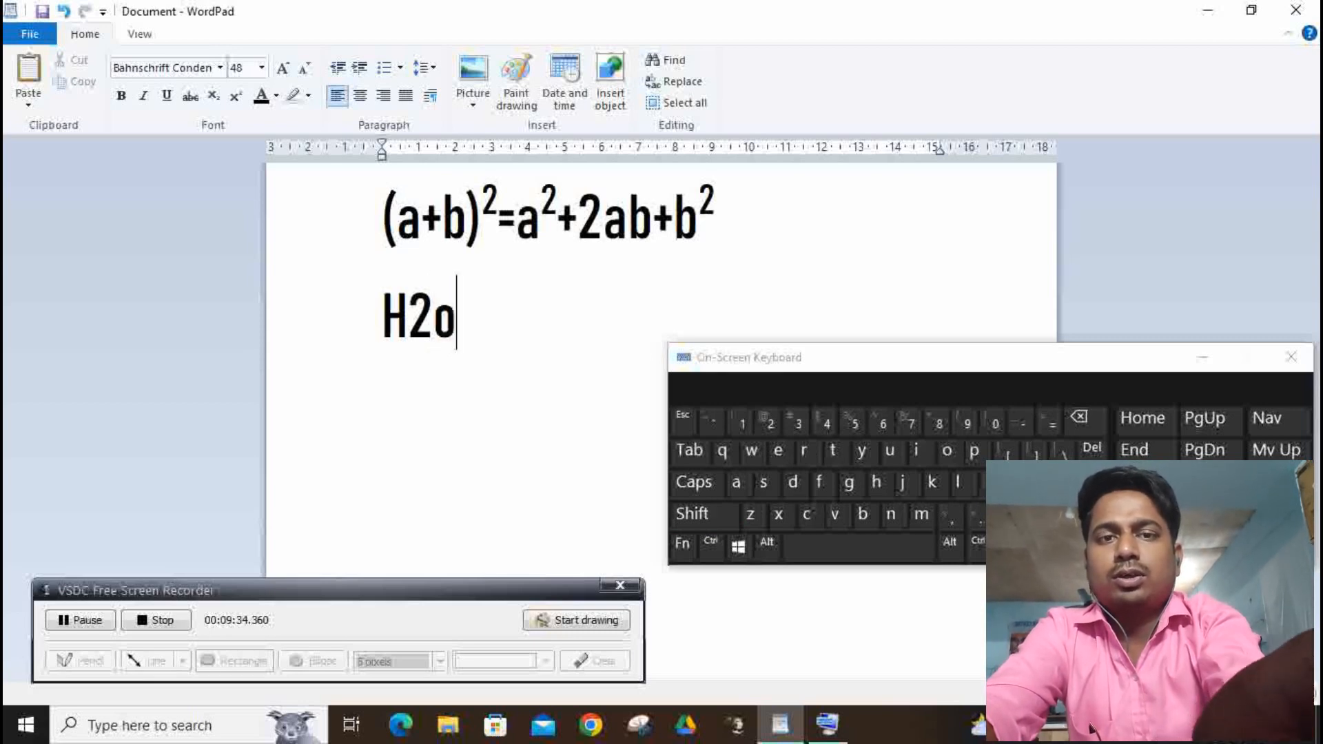
{"action": "key", "text": "BackSpace"}
{"action": "type", "text": "O "}
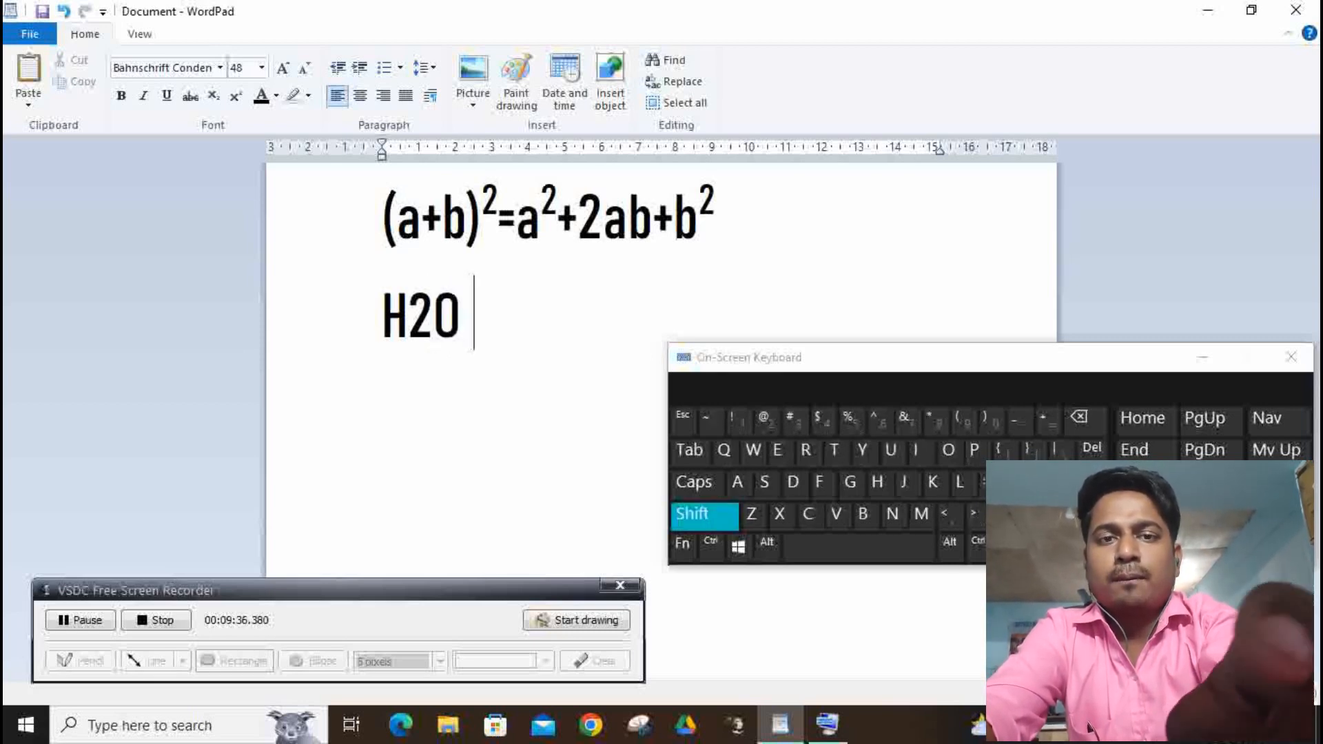
{"action": "type", "text": "+ O2"}
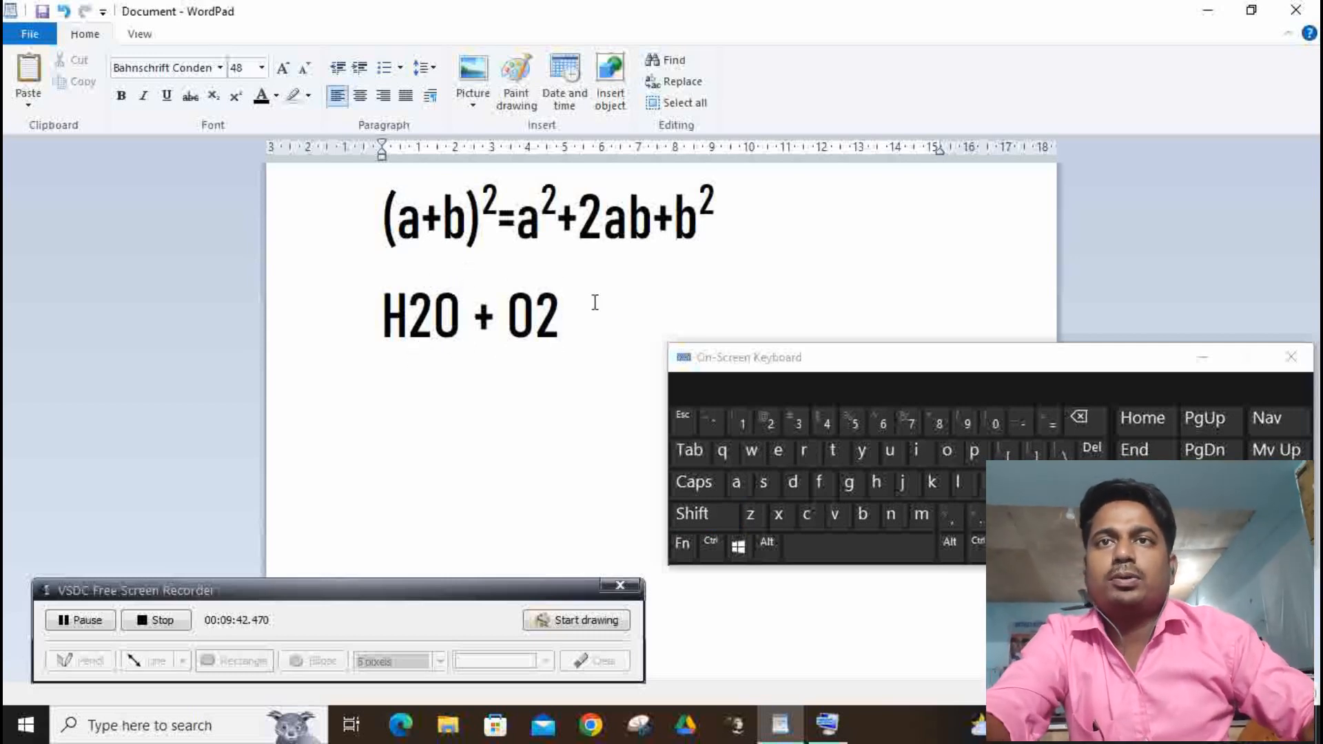
- Format only the 2 of O2 at the end of the formula as subscript
{"action": "double_click", "coordinate": [545, 312]}
{"action": "left_click", "coordinate": [543, 313]}
{"action": "left_click", "coordinate": [570, 324]}
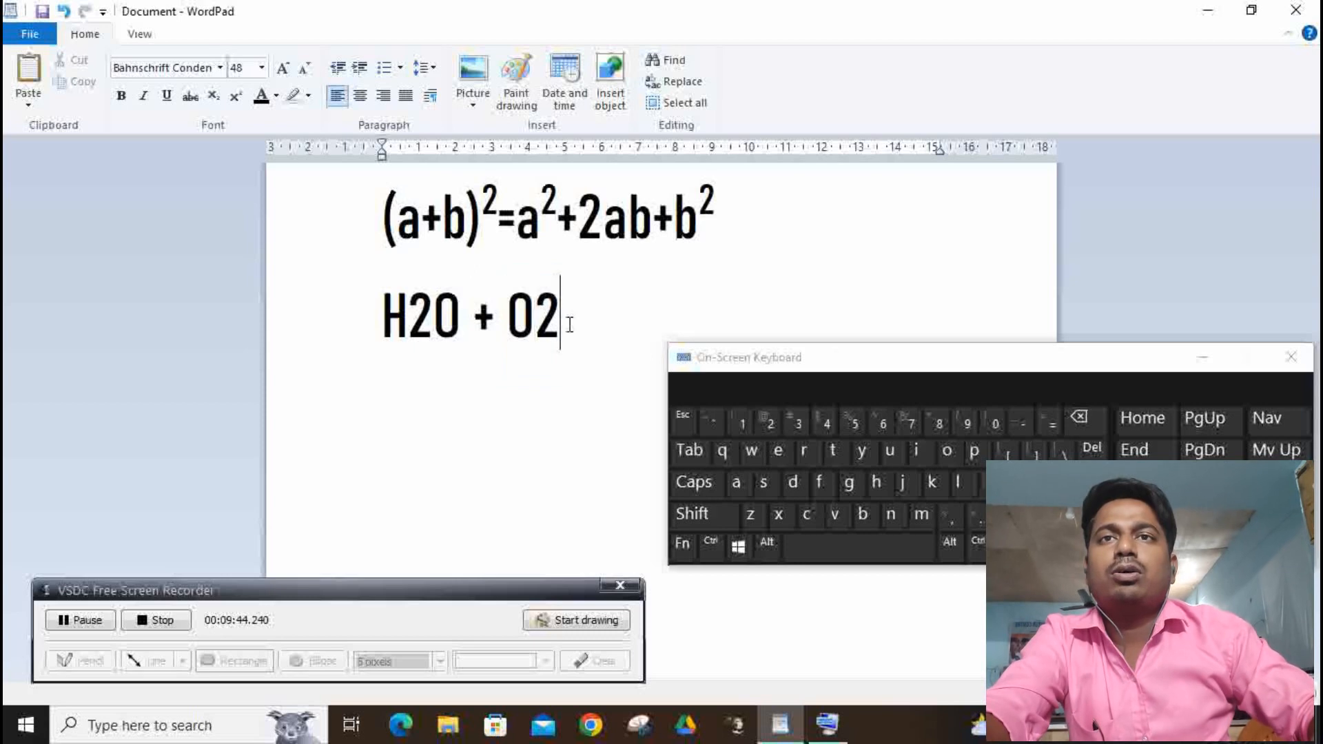
{"action": "key", "text": "shift+Left"}
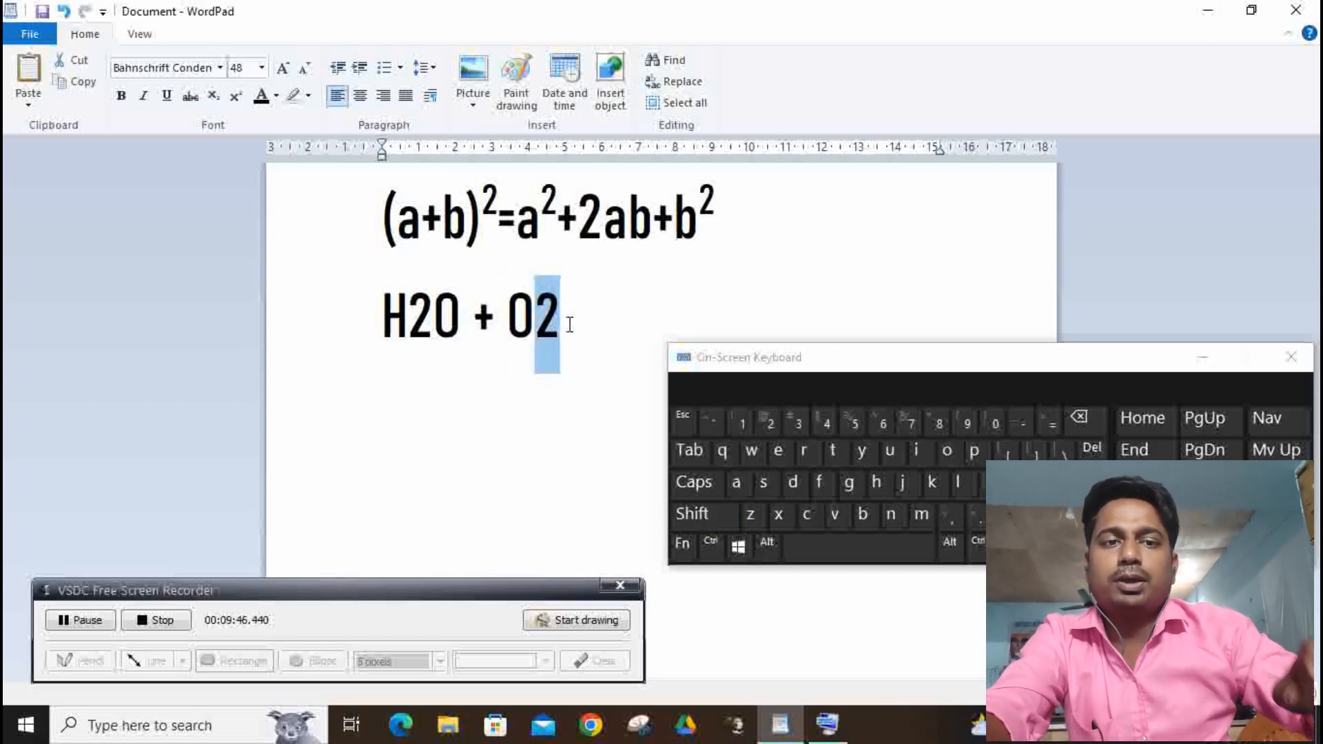
{"action": "left_click", "coordinate": [215, 96]}
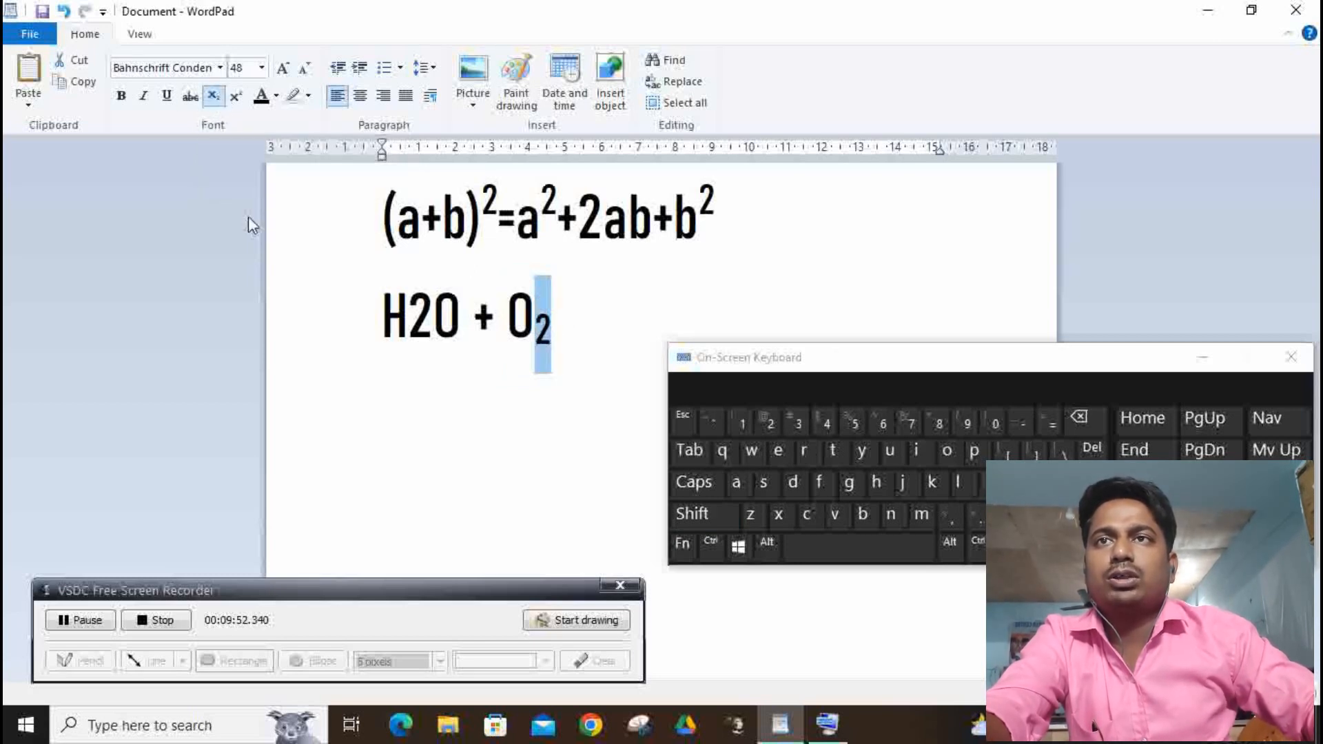
- Format the 2 between H and O in H2O as subscript
{"action": "left_click_drag", "start_coordinate": [408, 319], "coordinate": [433, 321]}
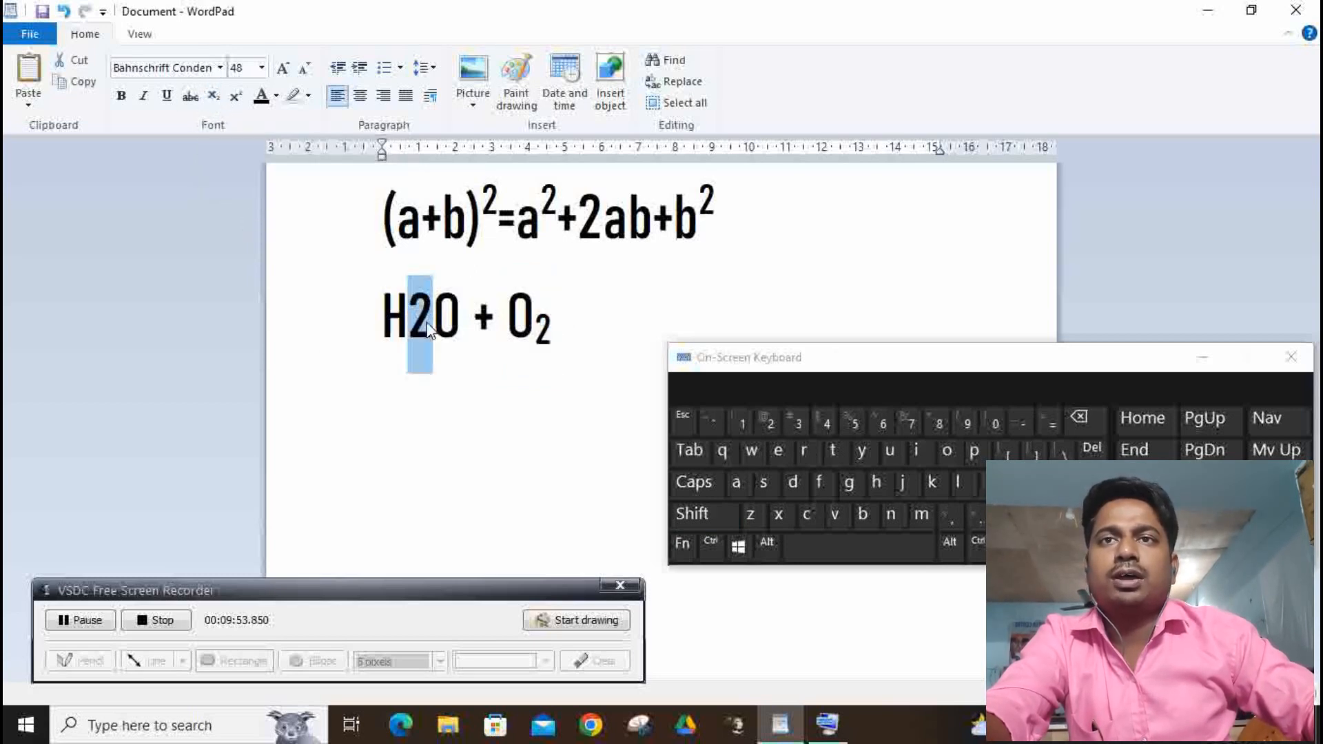
{"action": "left_click", "coordinate": [214, 98]}
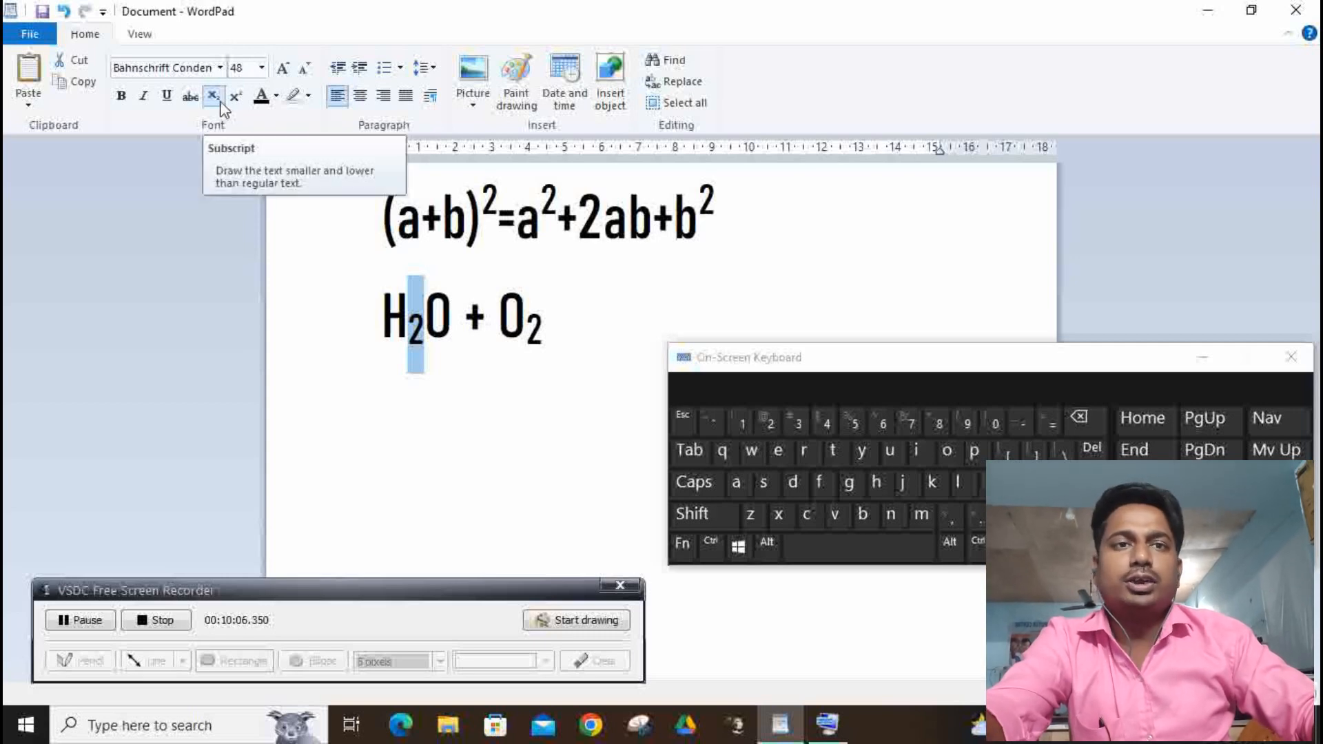
{"action": "left_click", "coordinate": [614, 384]}
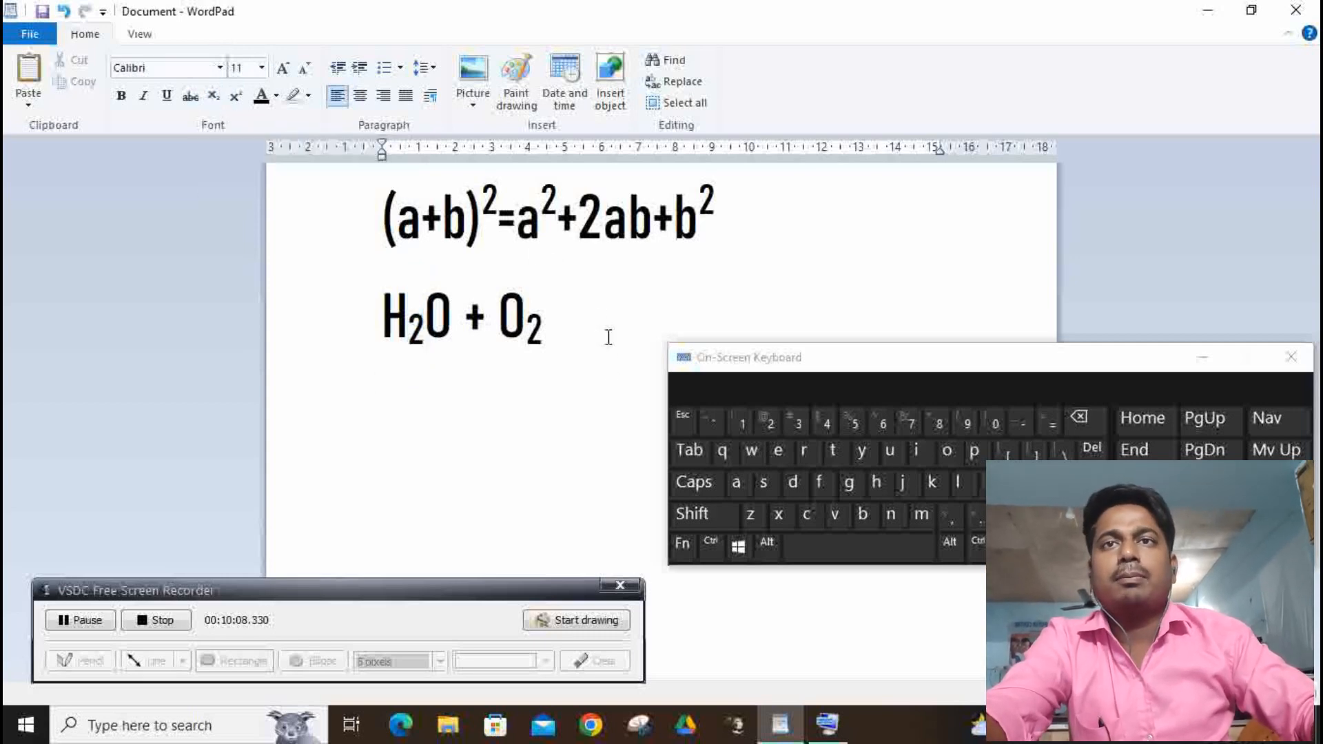
- Replace the document's entire content with the text ICYCC COMPUTER CENTRE in capitals
{"action": "key", "text": "ctrl+a"}
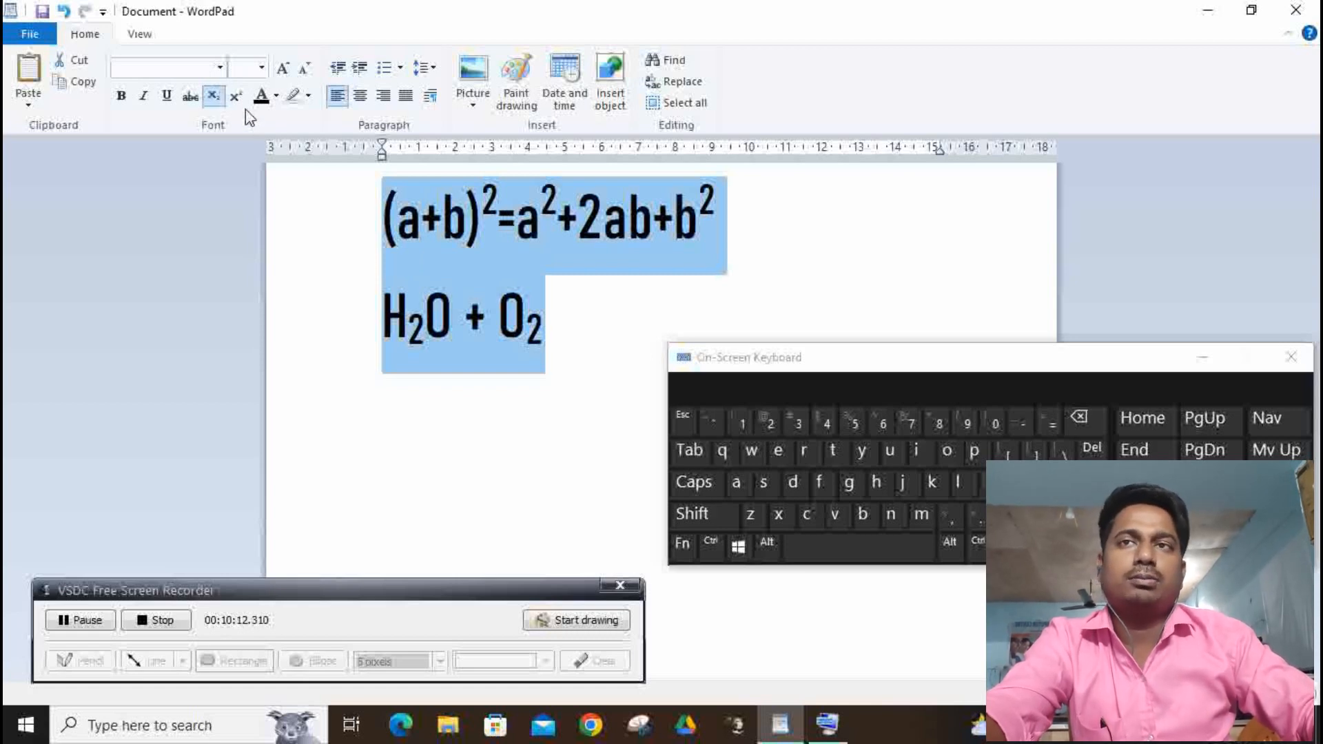
{"action": "key", "text": "Delete"}
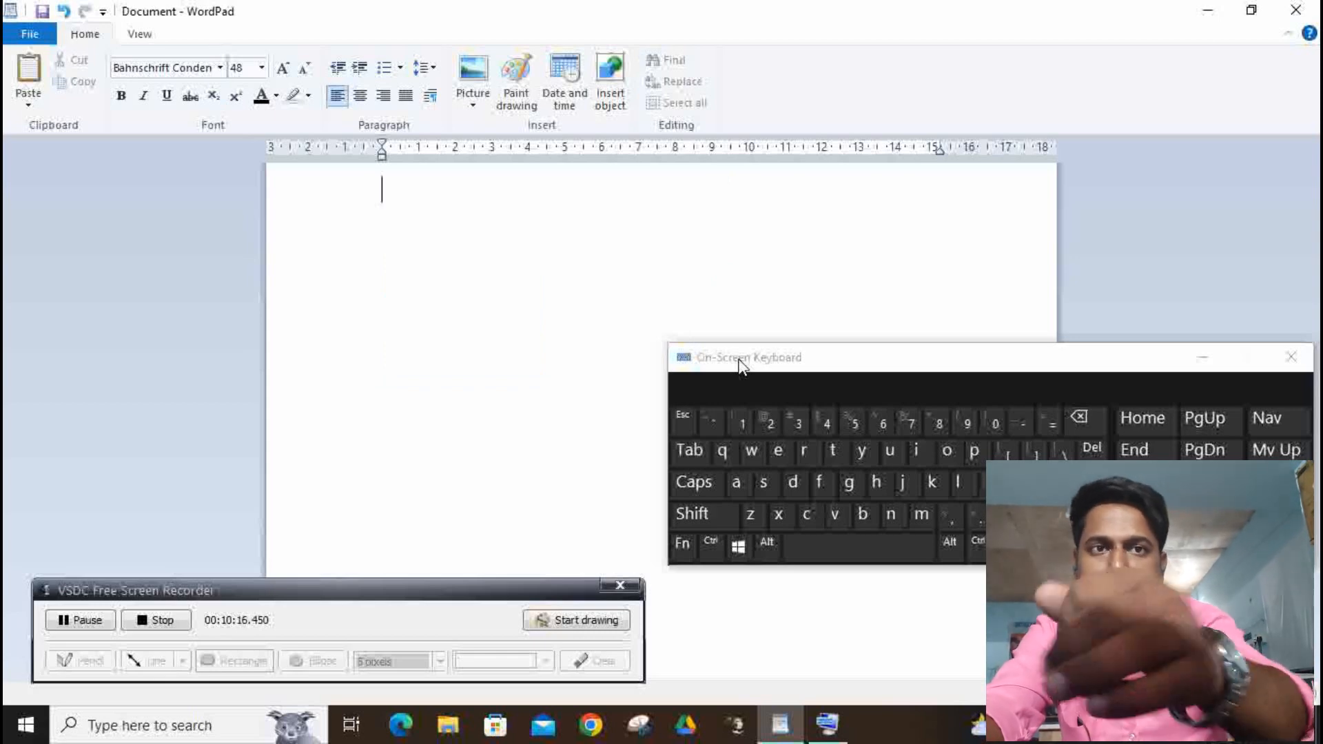
{"action": "key", "text": "Caps_Lock"}
{"action": "type", "text": "ICYC"}
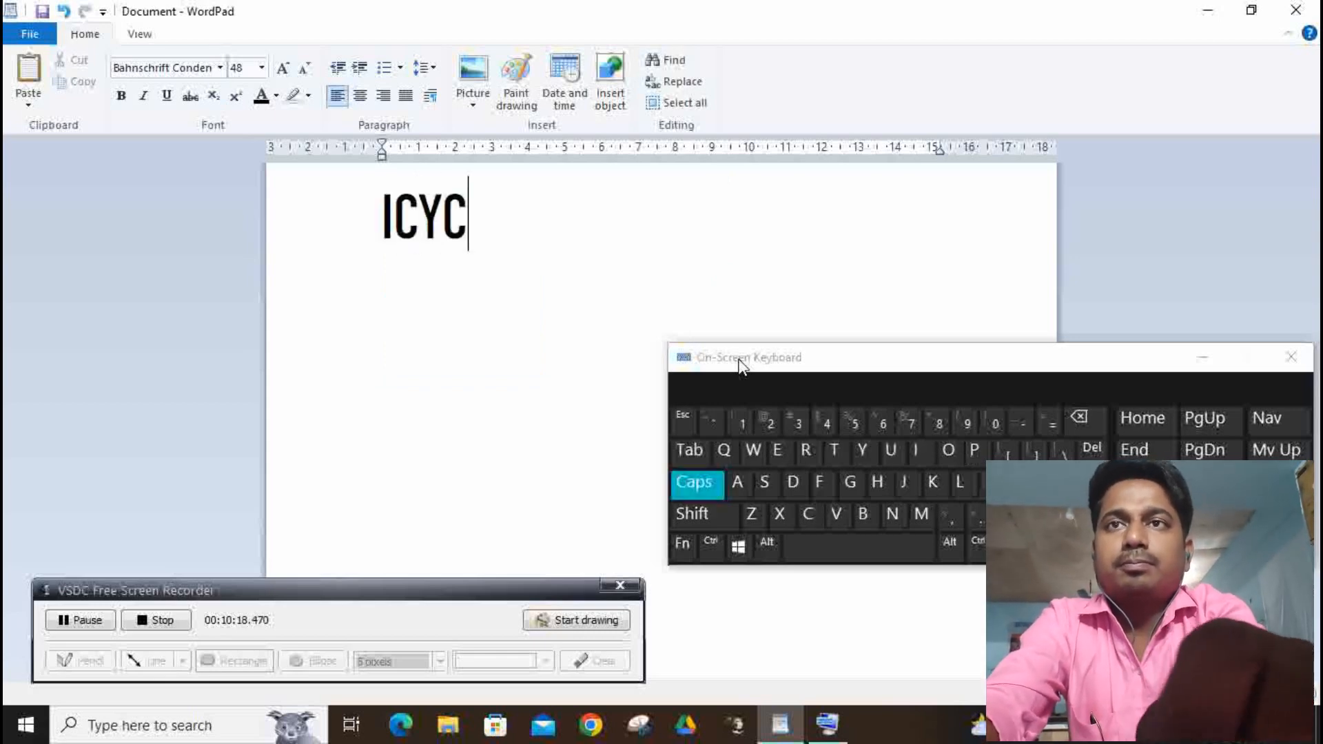
{"action": "type", "text": "C COMP"}
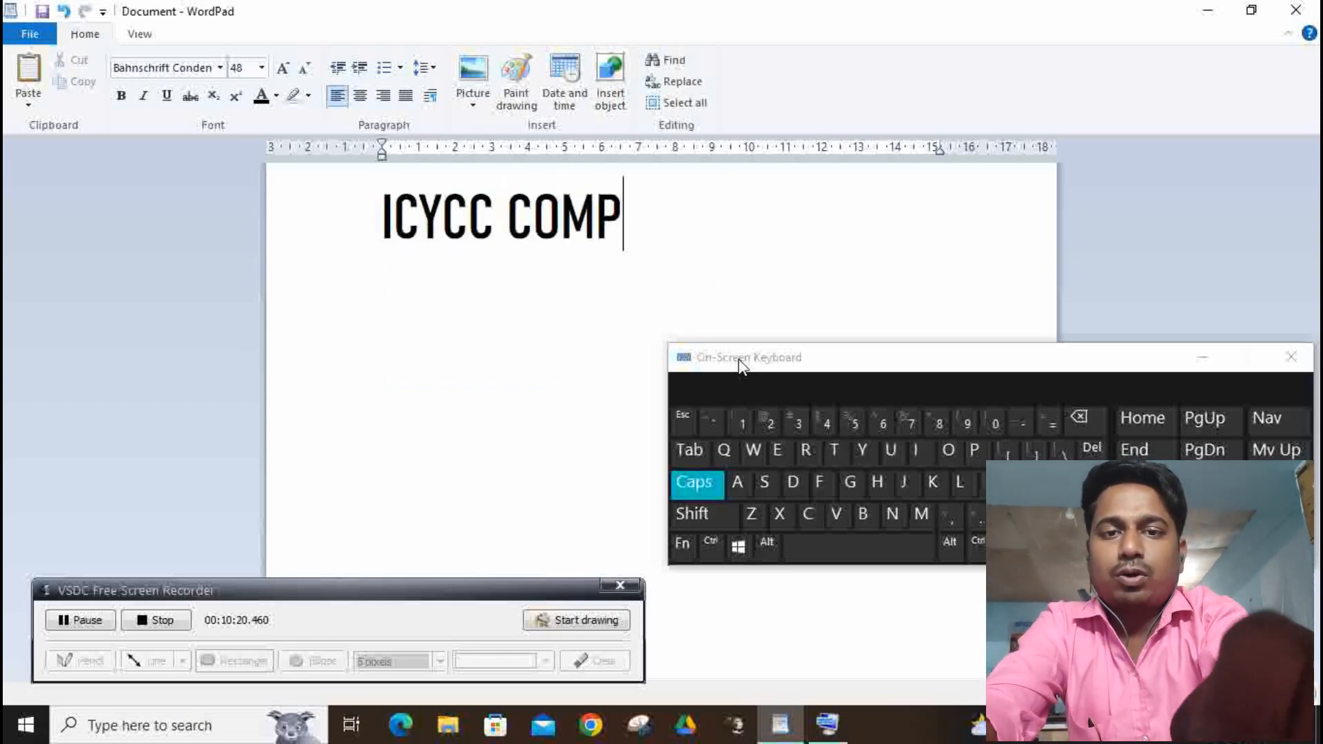
{"action": "type", "text": "UTER CENTRE"}
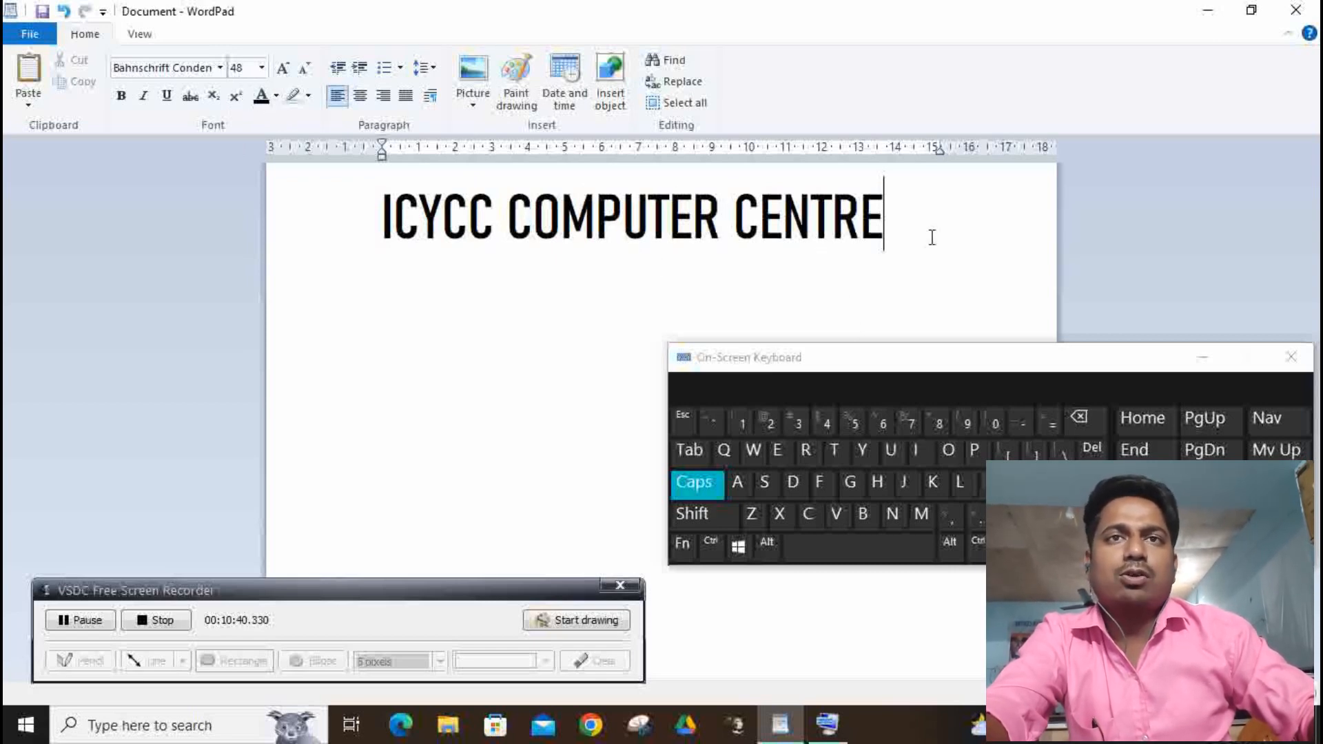
- Change the font color of the whole ICYCC COMPUTER CENTRE line to red
{"action": "left_click_drag", "start_coordinate": [941, 210], "coordinate": [417, 231]}
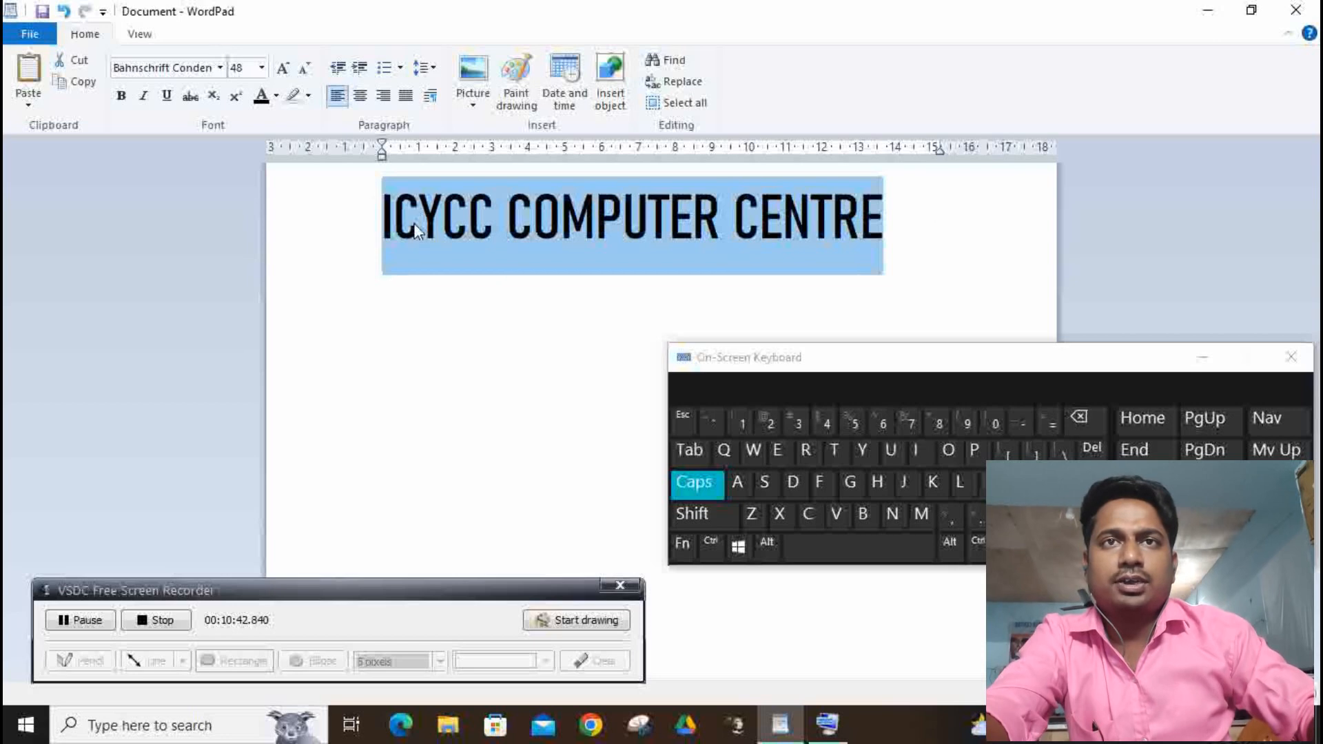
{"action": "left_click", "coordinate": [278, 97]}
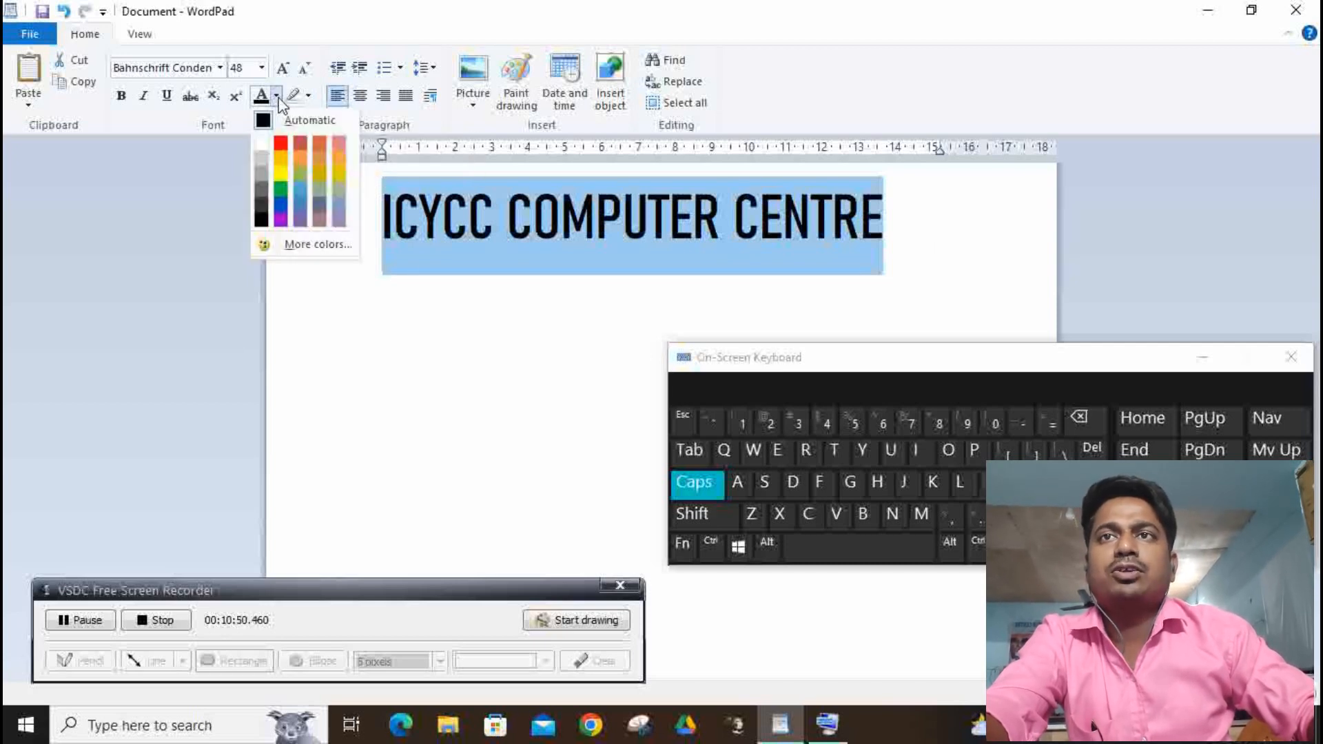
{"action": "left_click", "coordinate": [281, 143]}
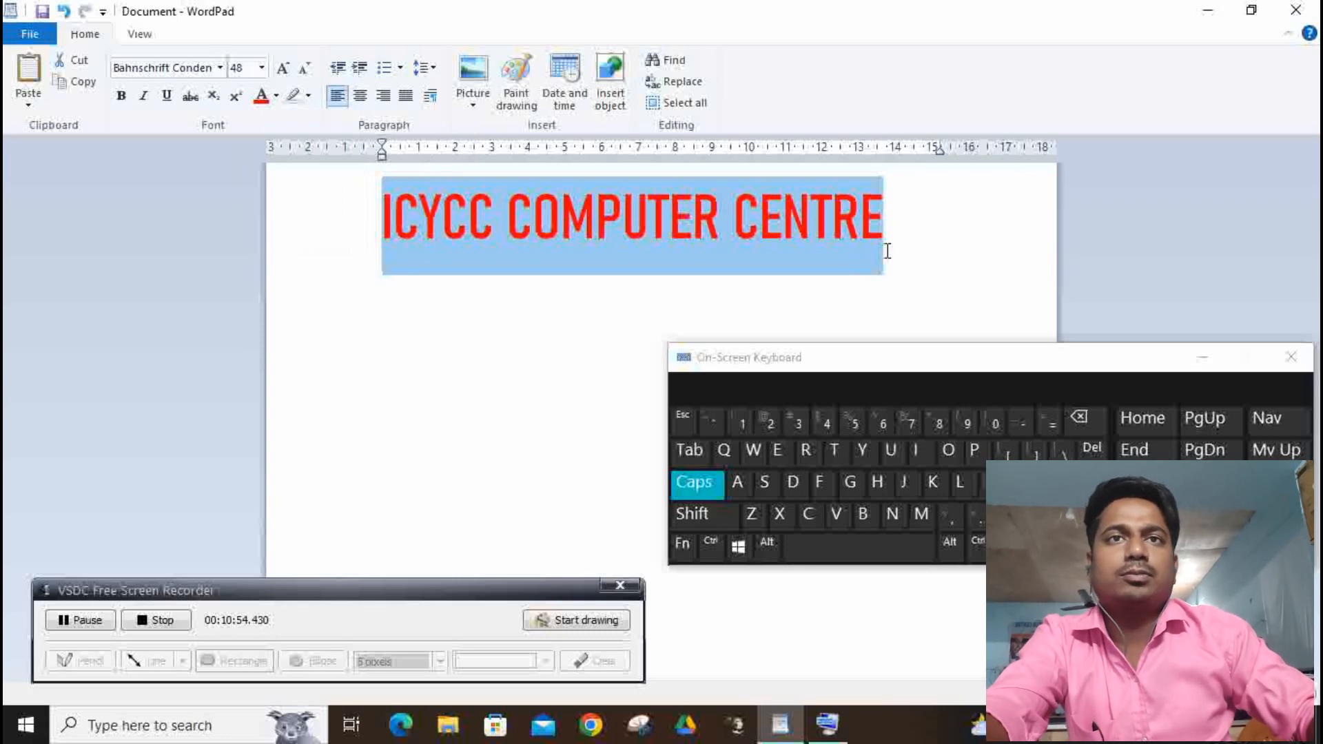
{"action": "left_click", "coordinate": [900, 213]}
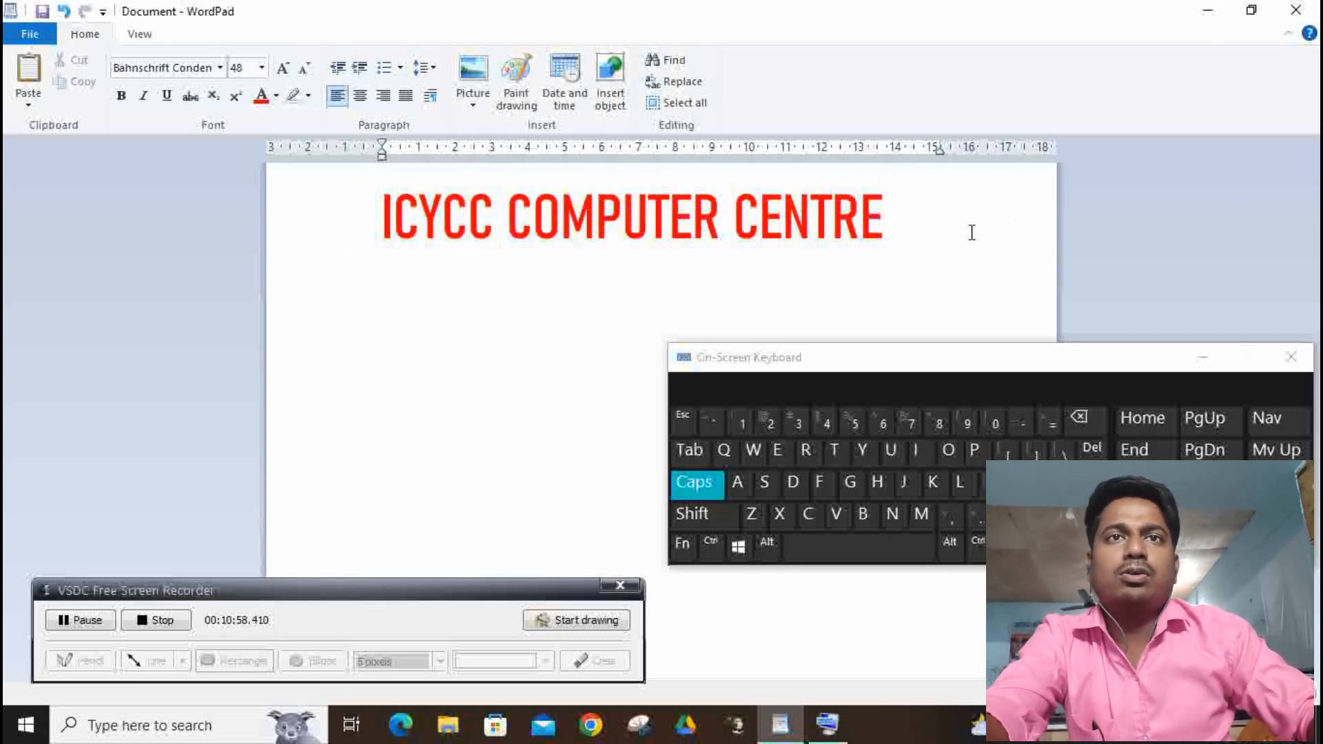
- Highlight the whole ICYCC COMPUTER CENTRE line in yellow
{"action": "left_click_drag", "start_coordinate": [912, 247], "coordinate": [416, 257]}
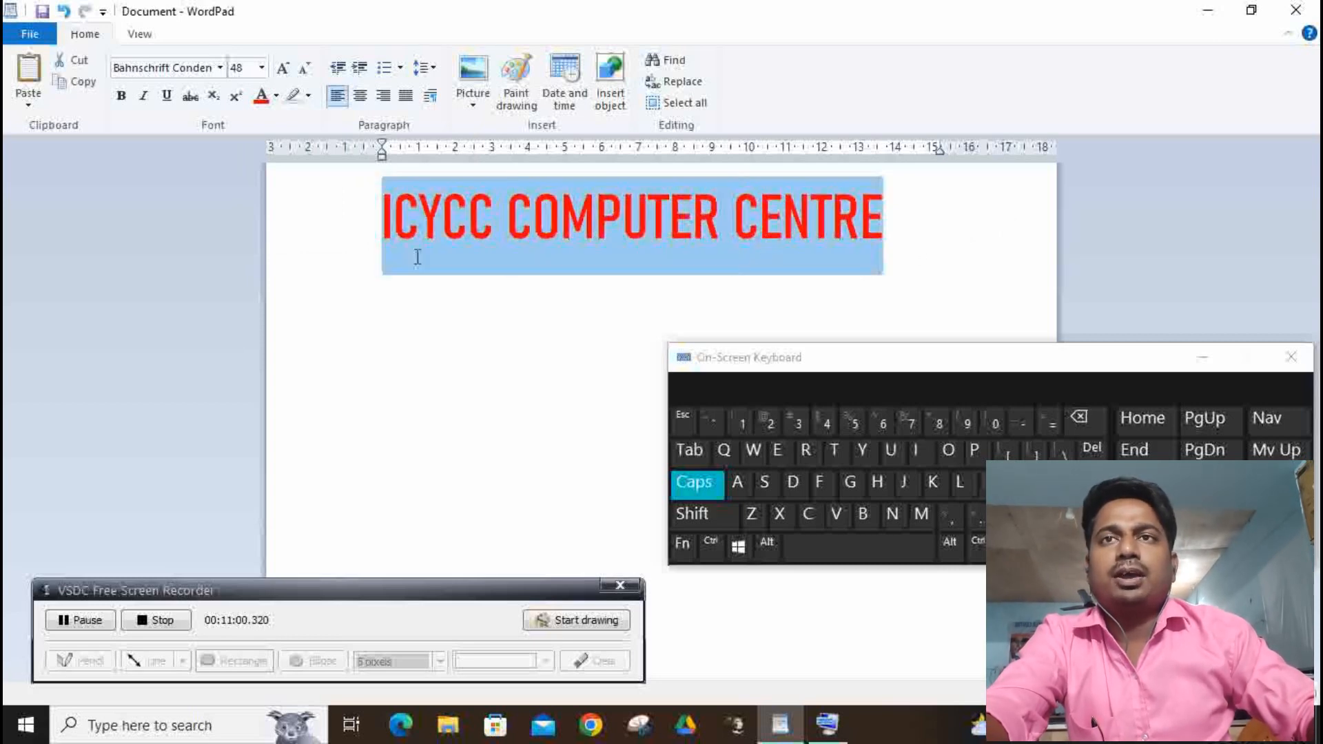
{"action": "left_click", "coordinate": [309, 96]}
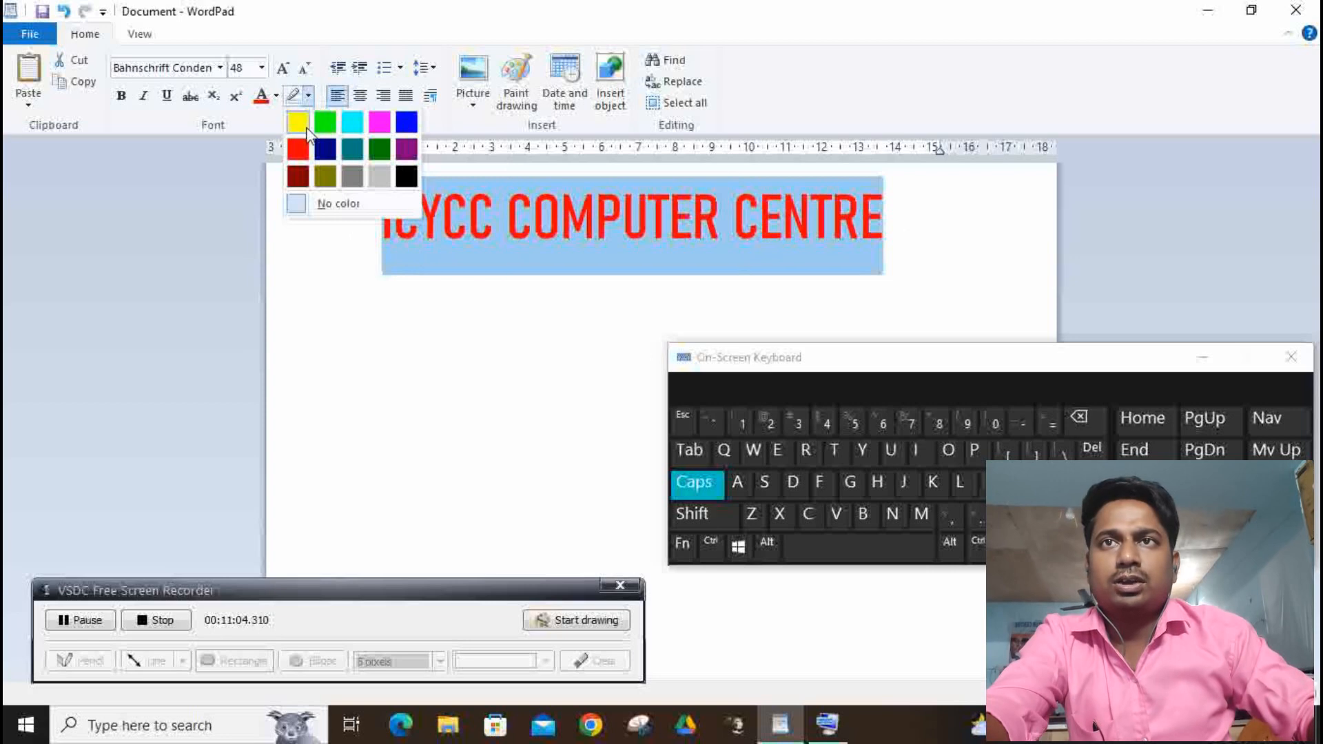
{"action": "left_click", "coordinate": [303, 124]}
{"action": "left_click", "coordinate": [1029, 267]}
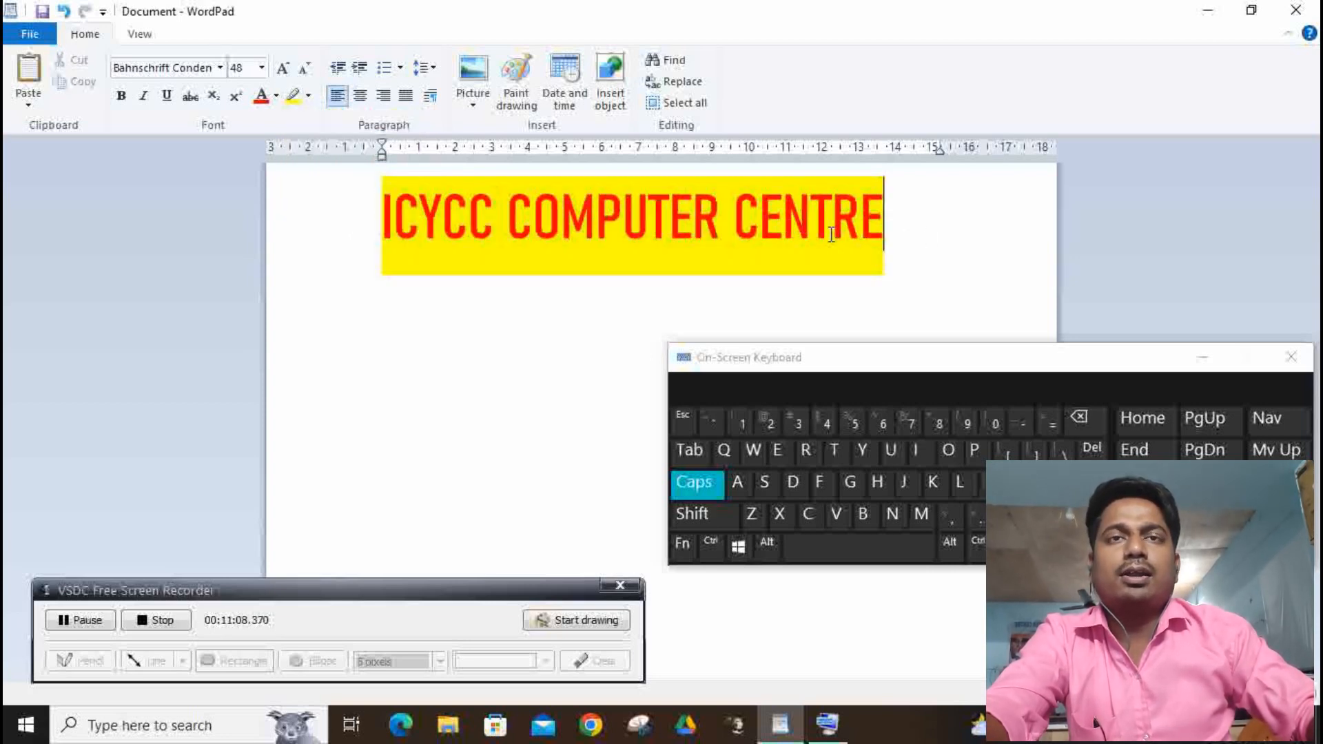
{"action": "left_click_drag", "start_coordinate": [933, 248], "coordinate": [363, 265]}
{"action": "left_click", "coordinate": [419, 246]}
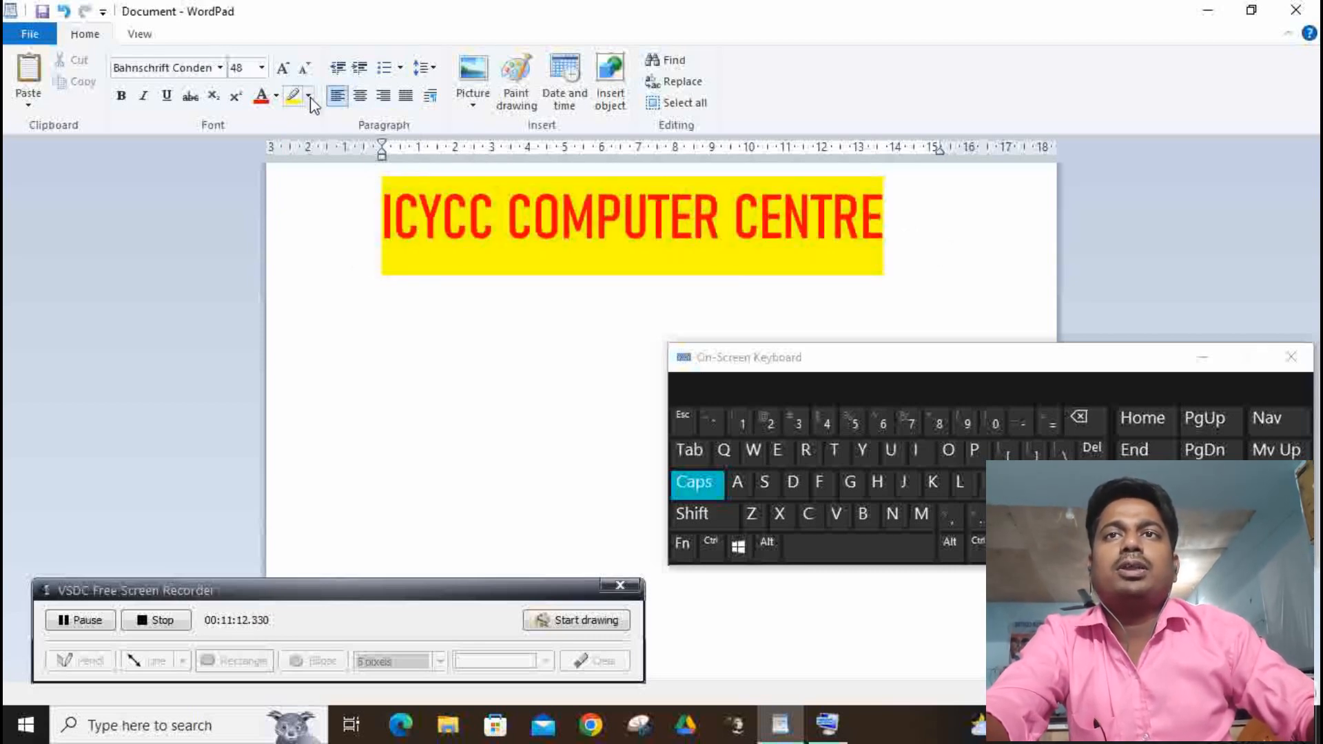
{"action": "left_click", "coordinate": [309, 96]}
{"action": "left_click", "coordinate": [310, 97]}
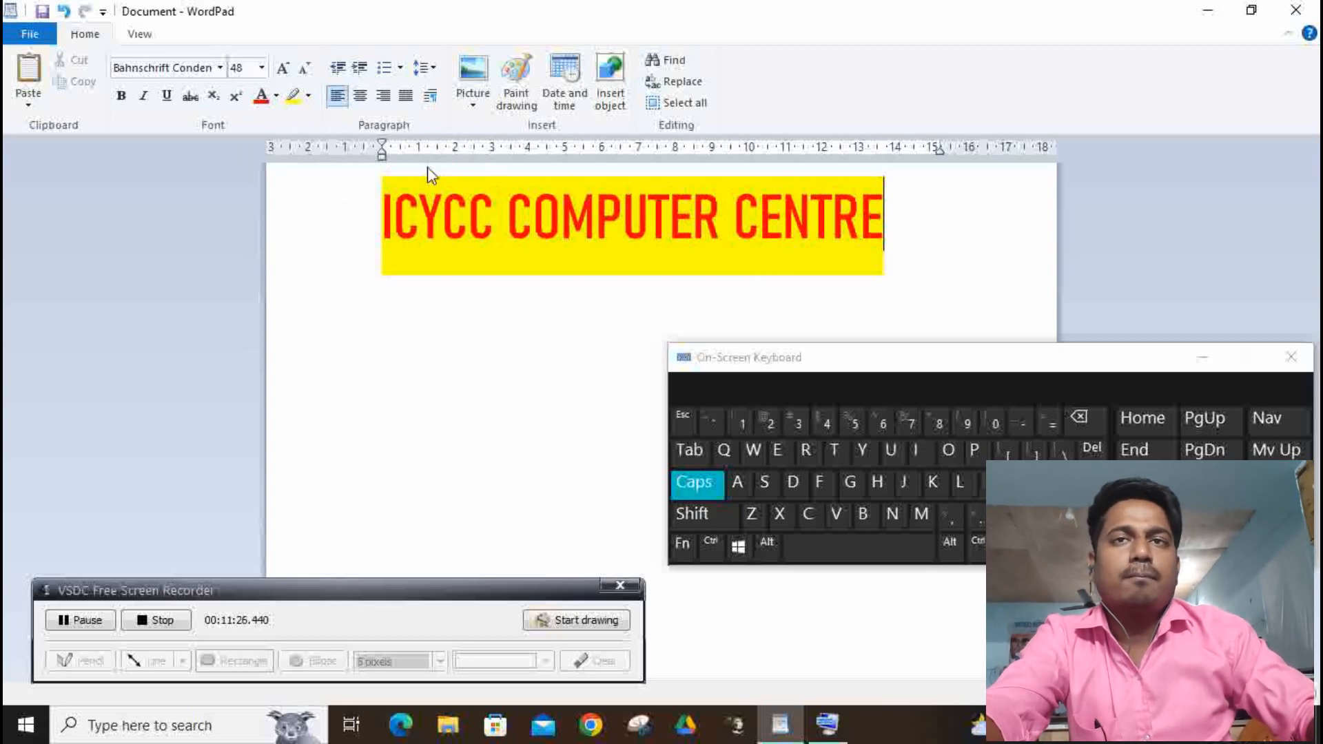
- Start drawing in VSDC Free Screen Recorder and outline WordPad's Font and Paragraph groups with red rectangles
{"action": "left_click", "coordinate": [585, 621]}
{"action": "mouse_move", "coordinate": [44, 98]}
{"action": "left_mouse_down"}
{"action": "mouse_move", "coordinate": [60, 118]}
{"action": "mouse_move", "coordinate": [80, 85]}
{"action": "left_mouse_up"}
{"action": "mouse_move", "coordinate": [99, 35]}
{"action": "left_mouse_down"}
{"action": "mouse_move", "coordinate": [147, 116]}
{"action": "mouse_move", "coordinate": [325, 138]}
{"action": "left_mouse_up"}
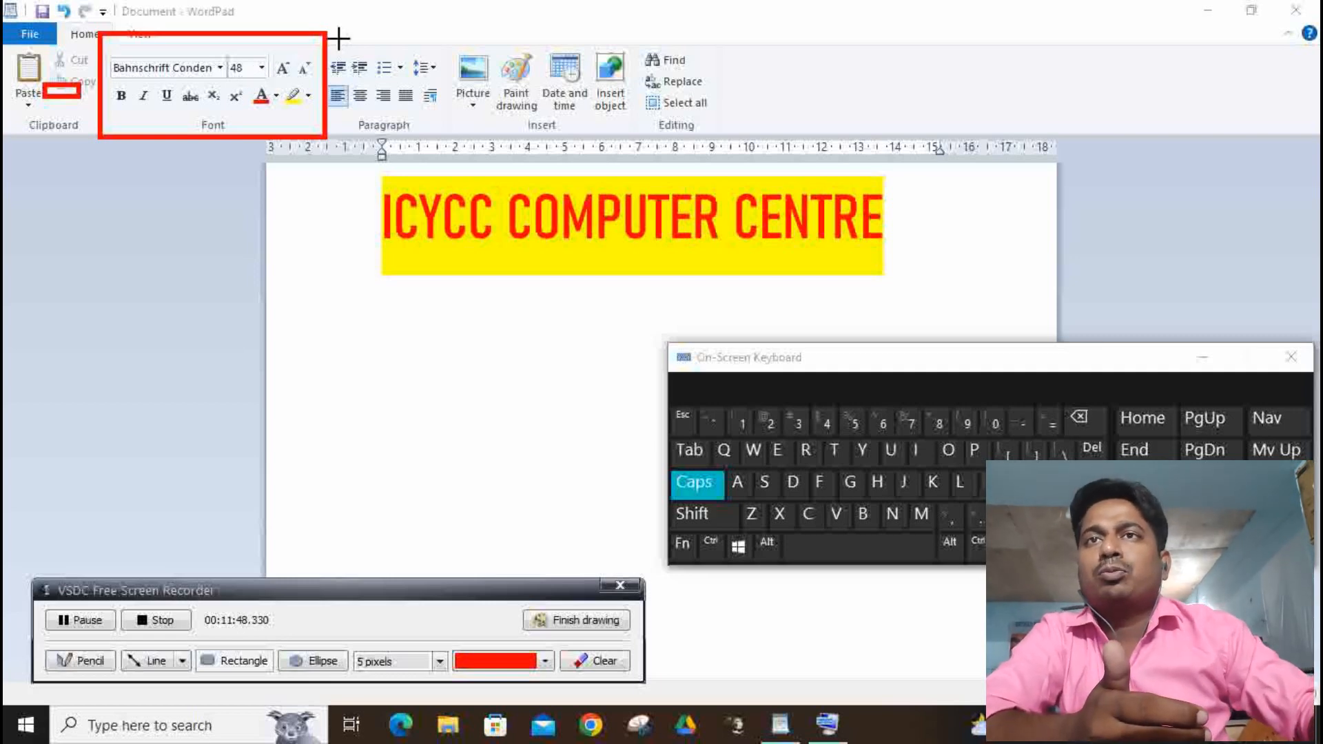
{"action": "mouse_move", "coordinate": [326, 33]}
{"action": "left_mouse_down"}
{"action": "mouse_move", "coordinate": [414, 142]}
{"action": "mouse_move", "coordinate": [494, 141]}
{"action": "left_mouse_up"}
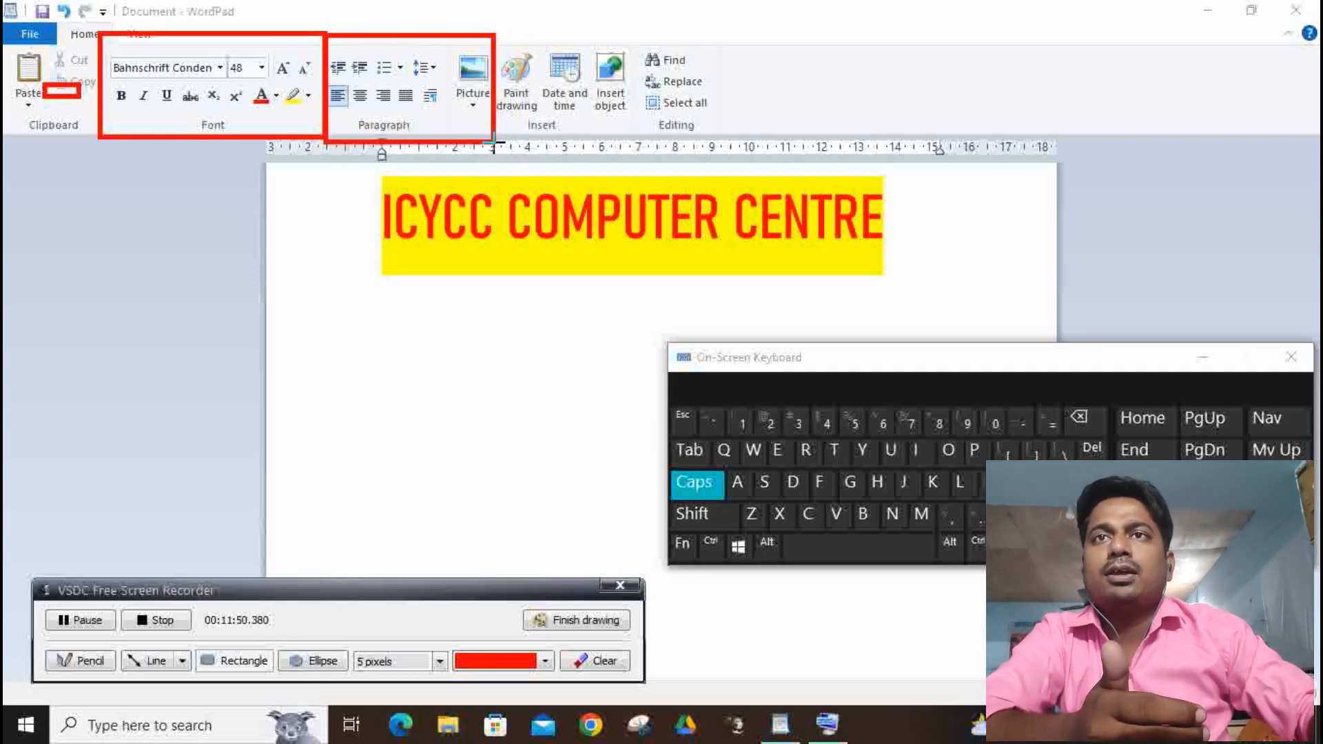